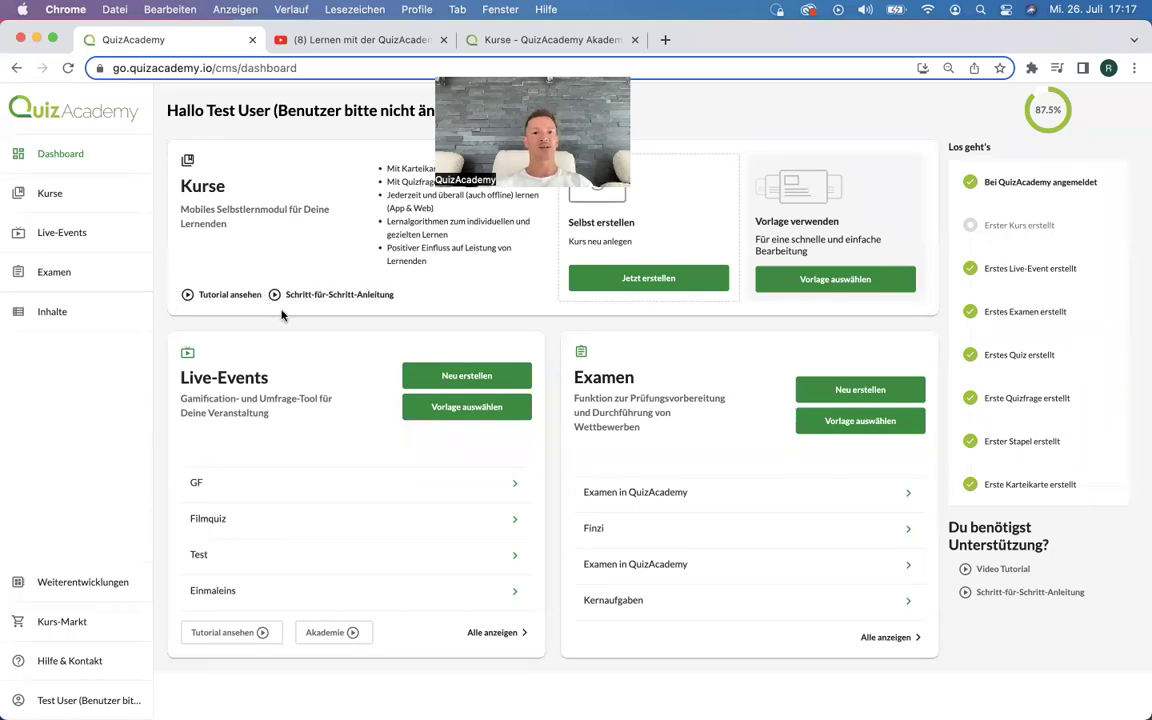
Review the QuizAcademy Akademie guide page on Kurse, from the course definition down to the sections on creating, adding and editing courses.
click(504, 40)
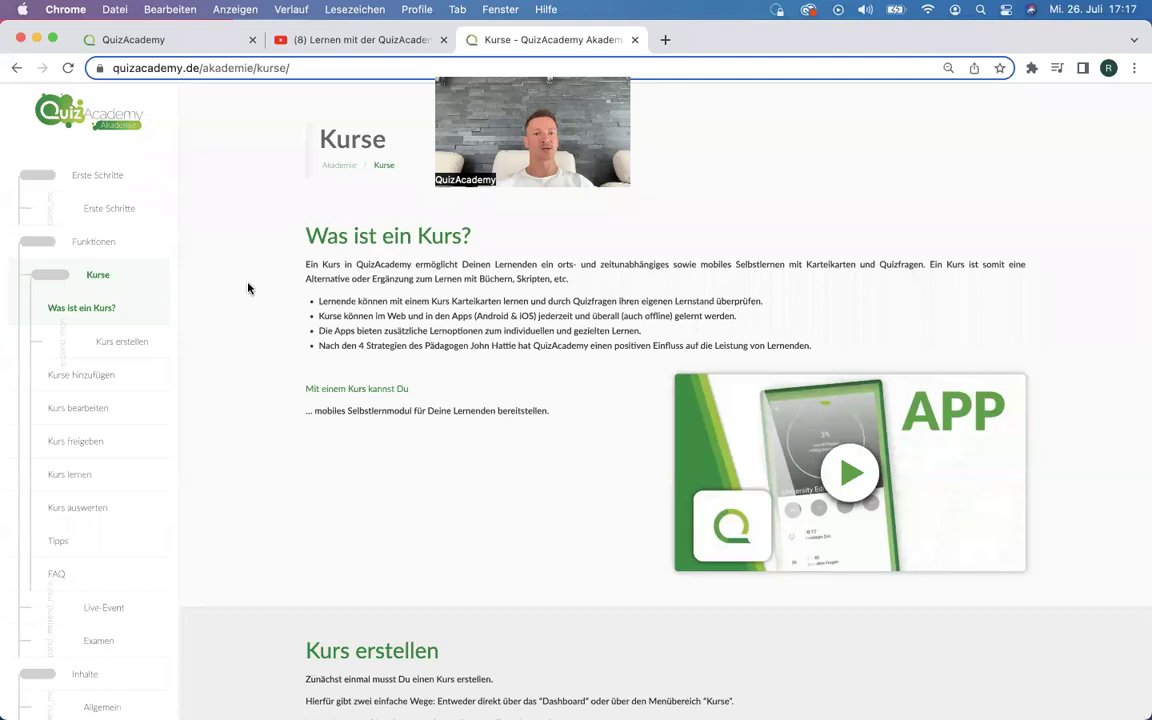
scroll(414, 343, down, 3)
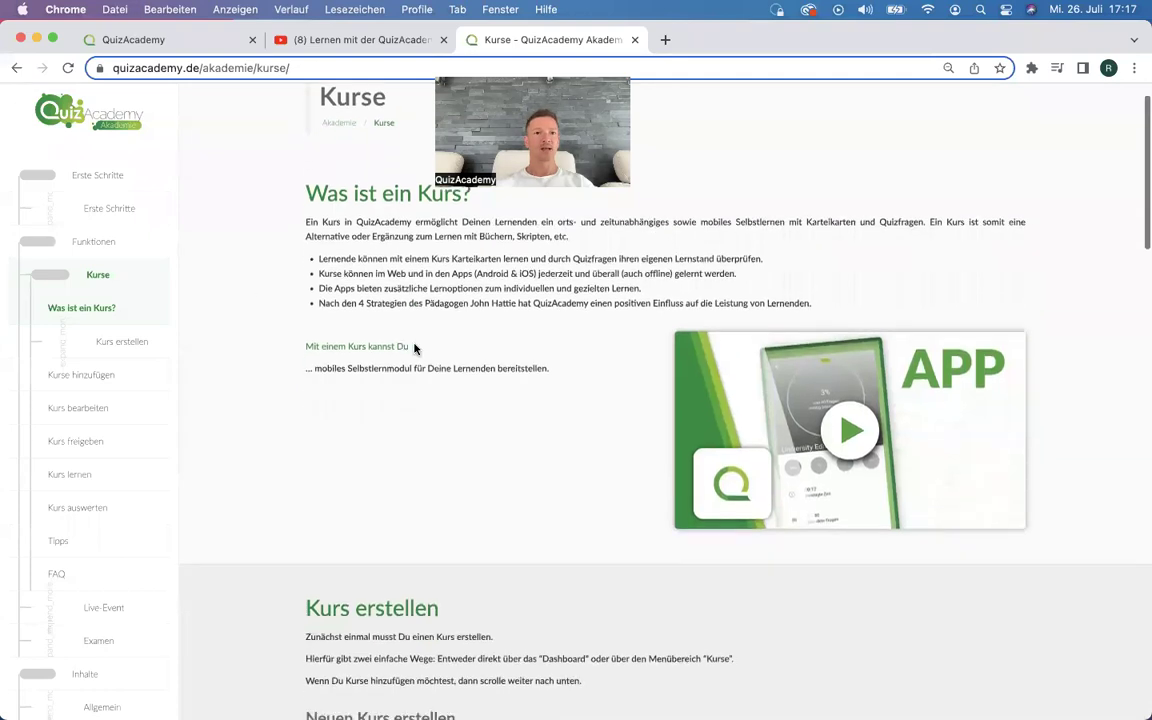
scroll(414, 348, down, 3)
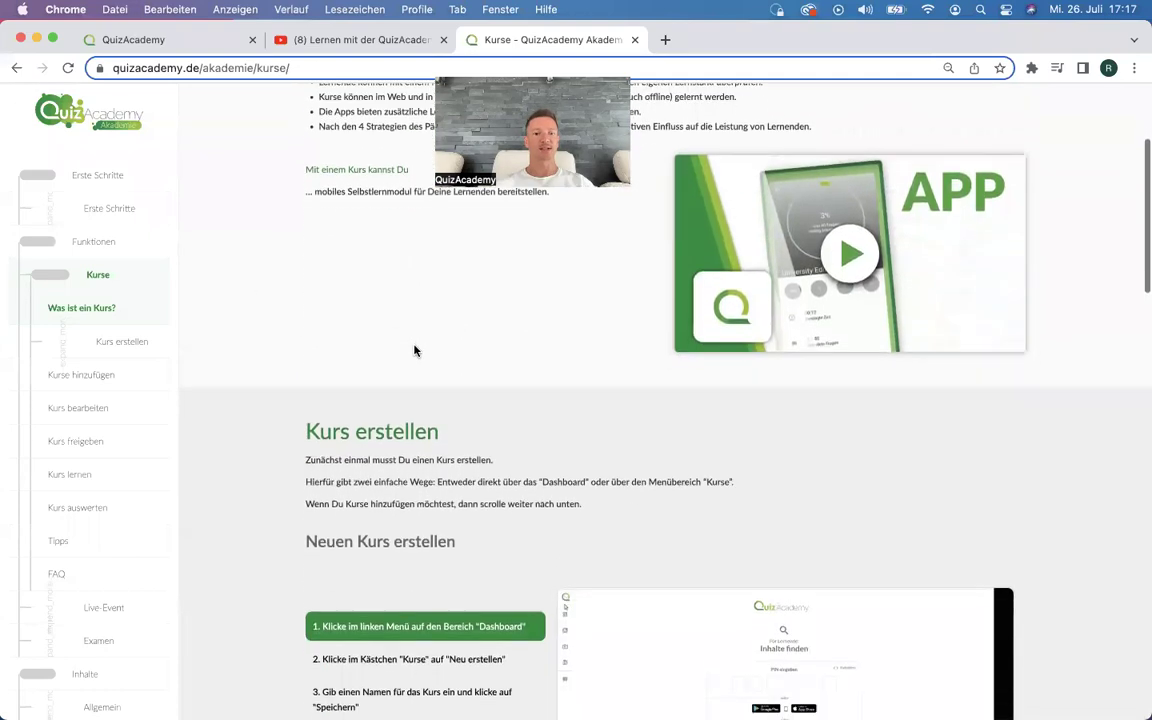
scroll(414, 349, down, 2)
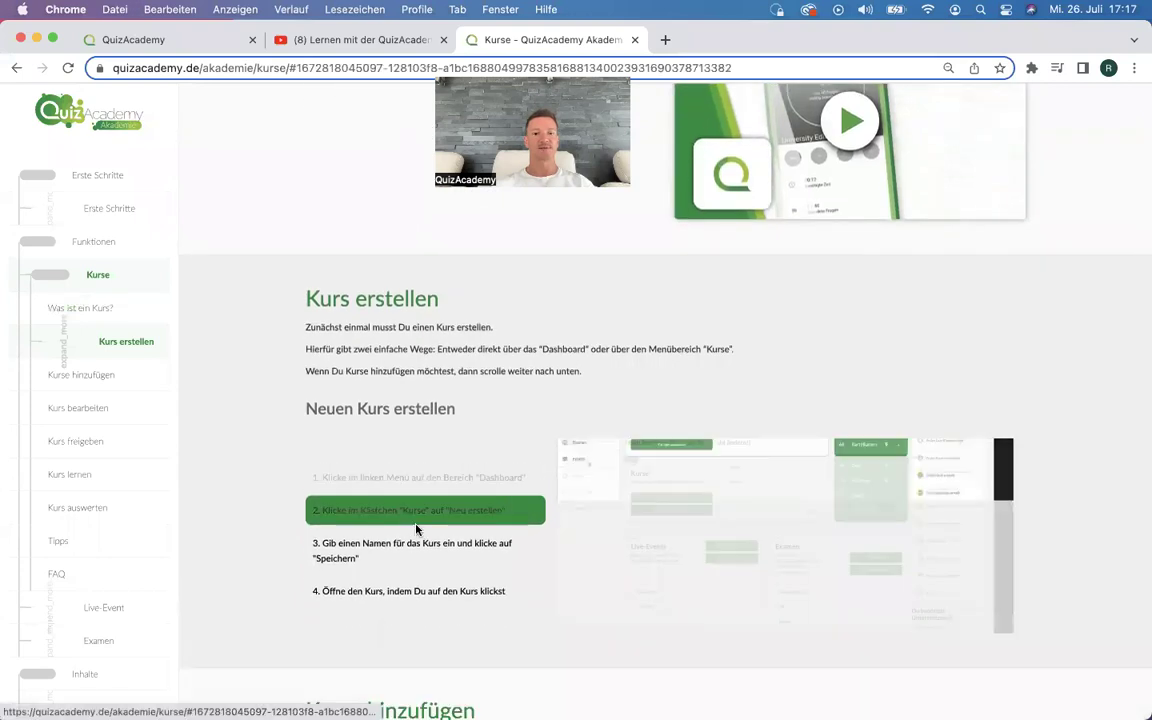
scroll(418, 529, down, 5)
scroll(418, 530, down, 2)
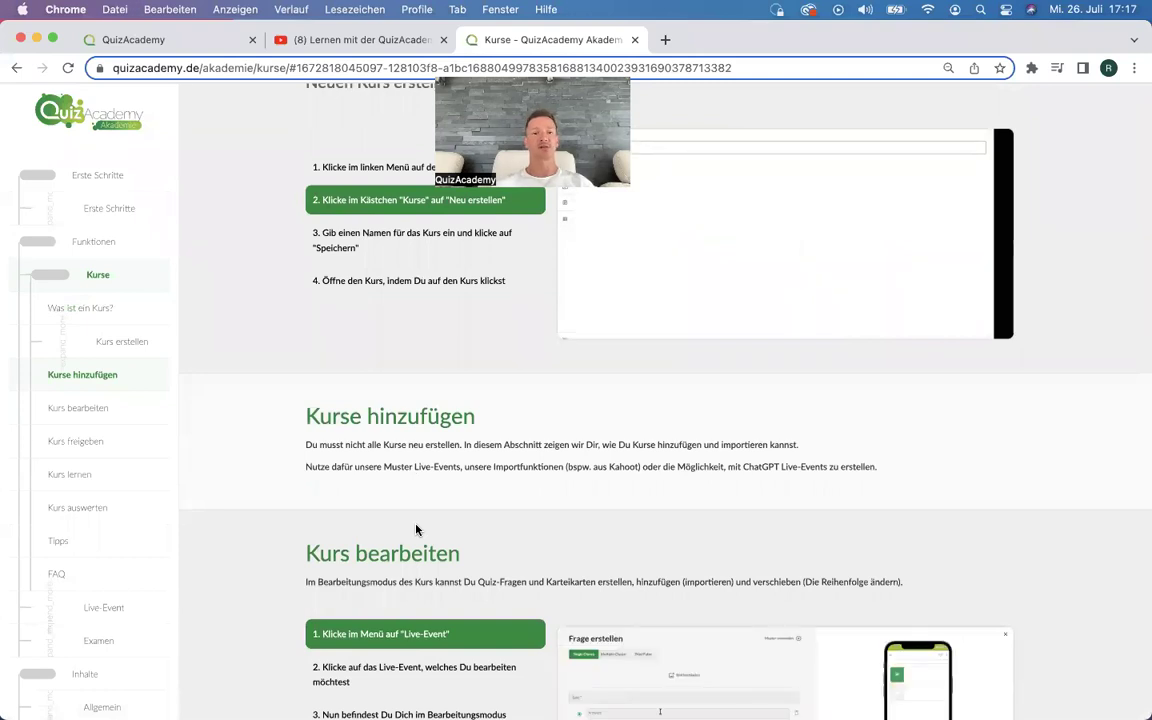
Start a new self-made course in the QuizAcademy Kurse area and name it "Testkurs".
click(203, 41)
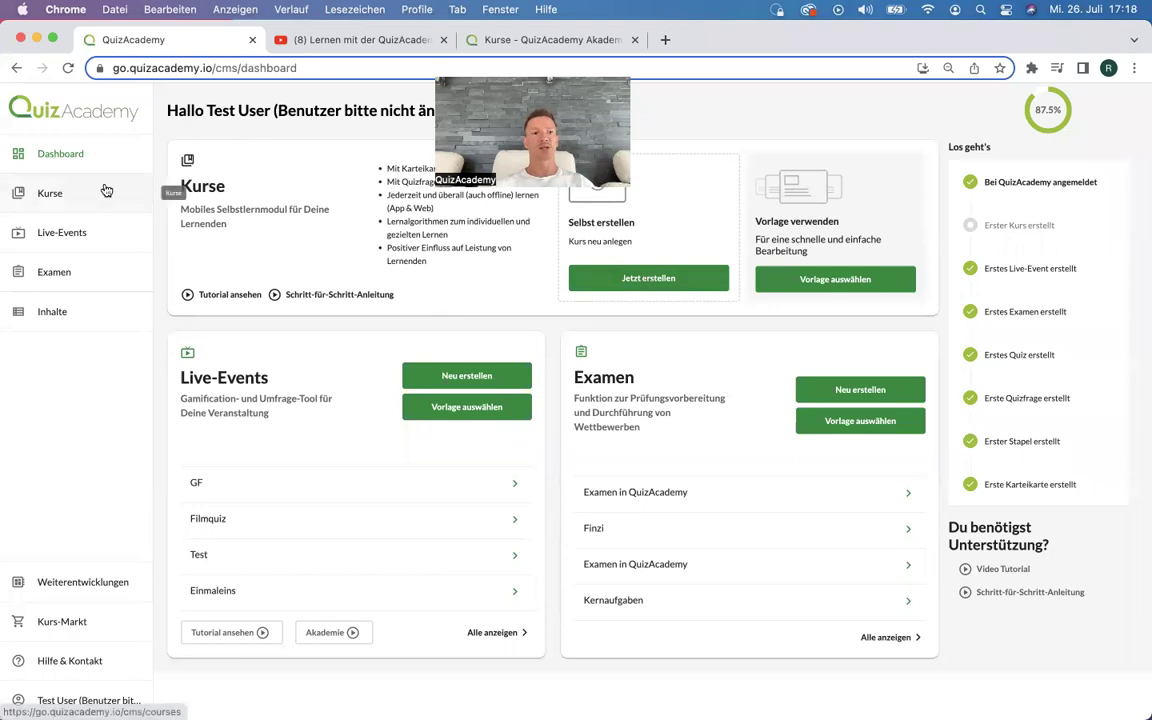
click(45, 195)
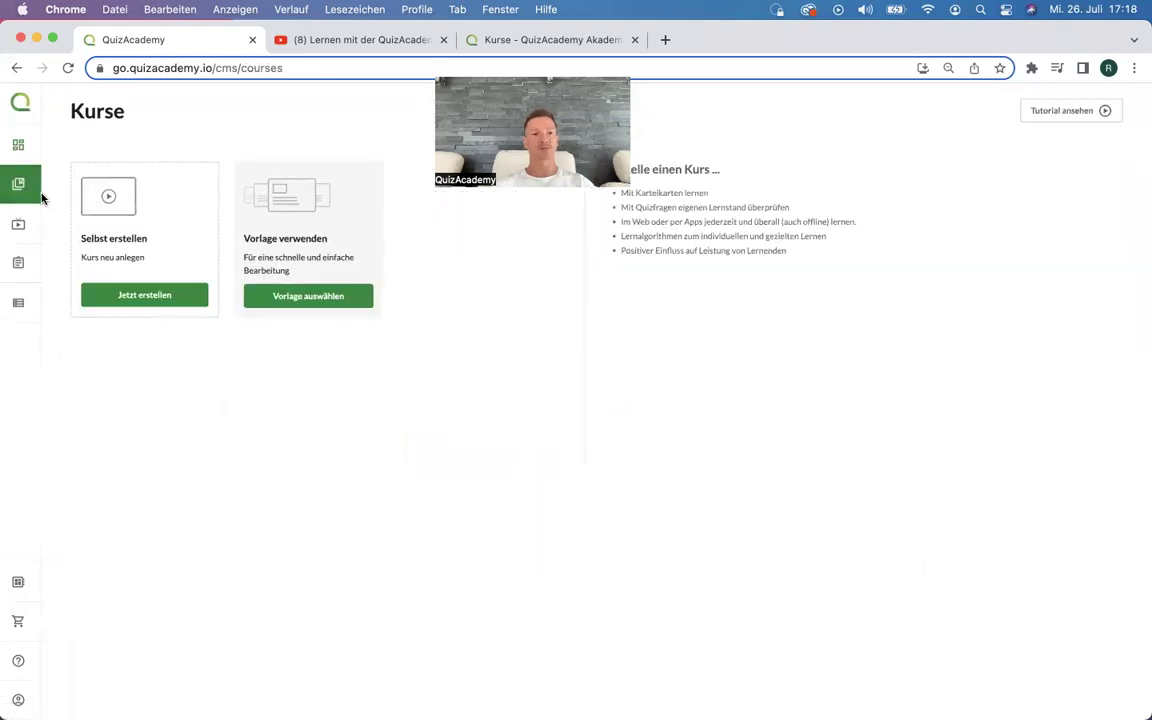
click(144, 299)
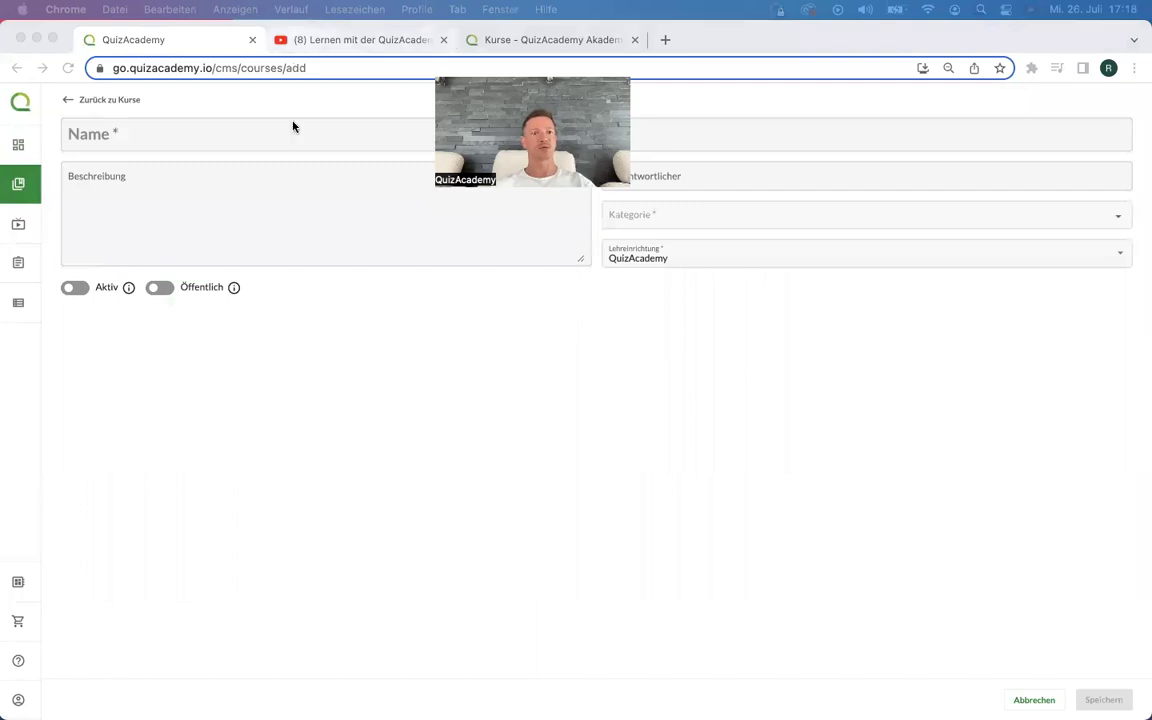
click(185, 134)
click(143, 121)
text(Testkurs)
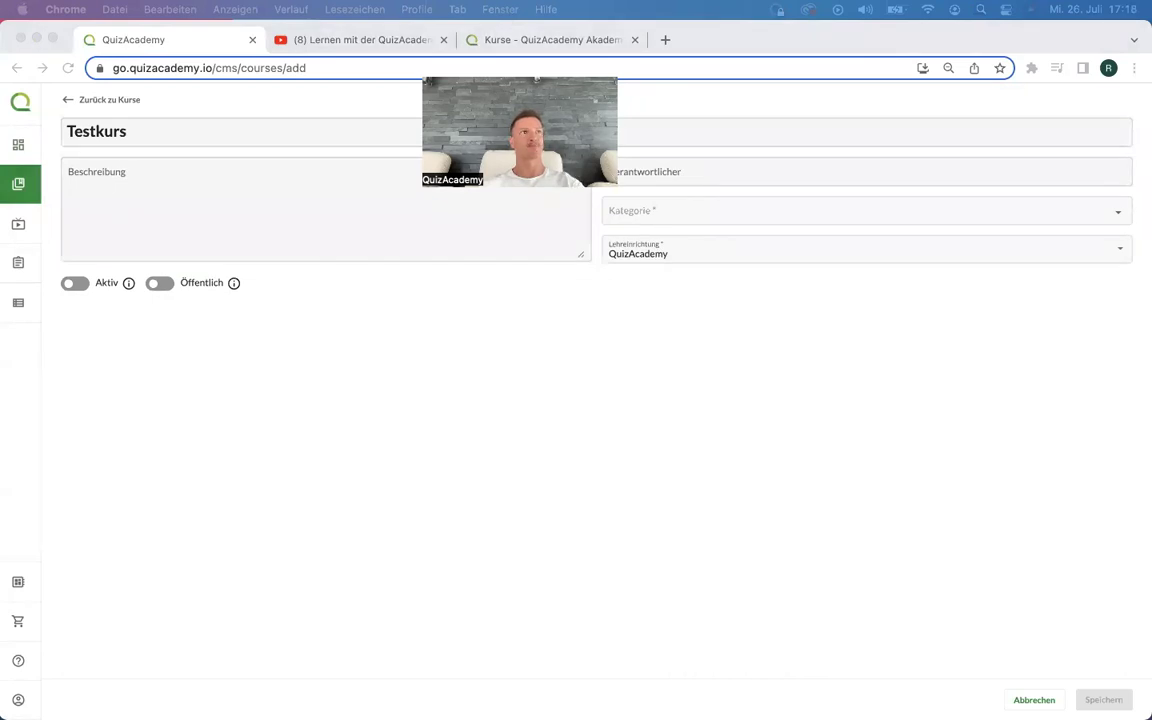
Complete the course details with responsible "QuizAcademy Nutzer 1", category Weiterbildungen, institution QuizAcademy and the suggested description text.
click(715, 170)
text(QuizAcademy Nutzer 1)
click(671, 211)
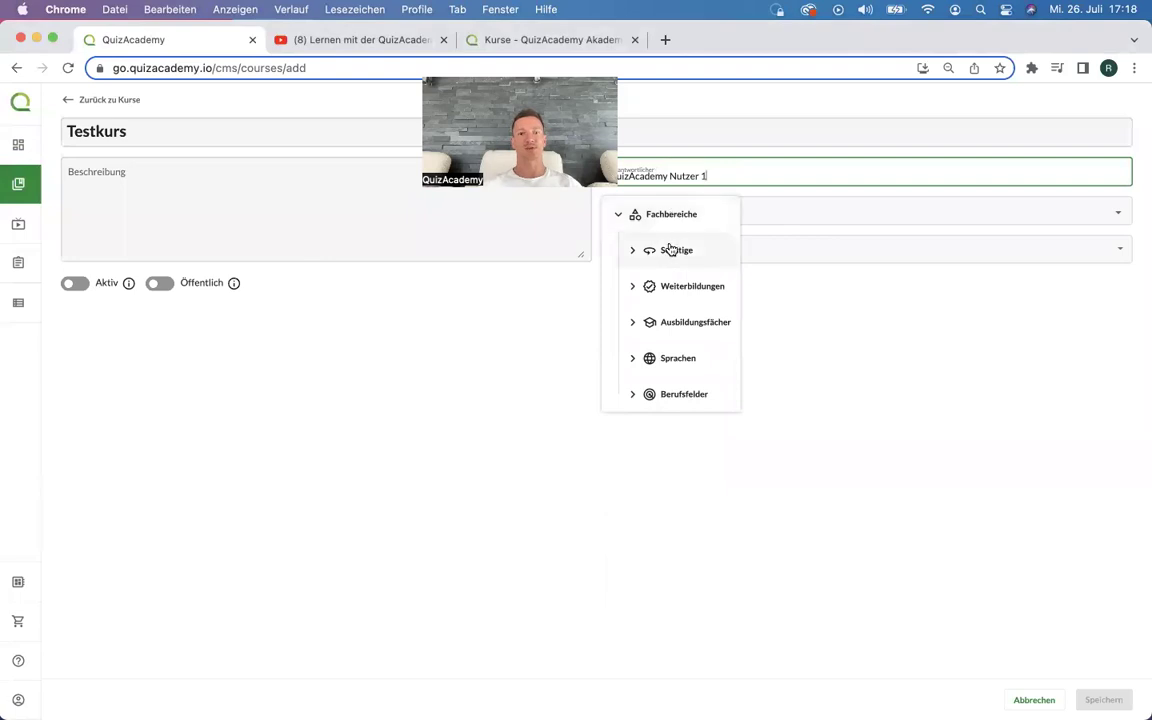
click(669, 286)
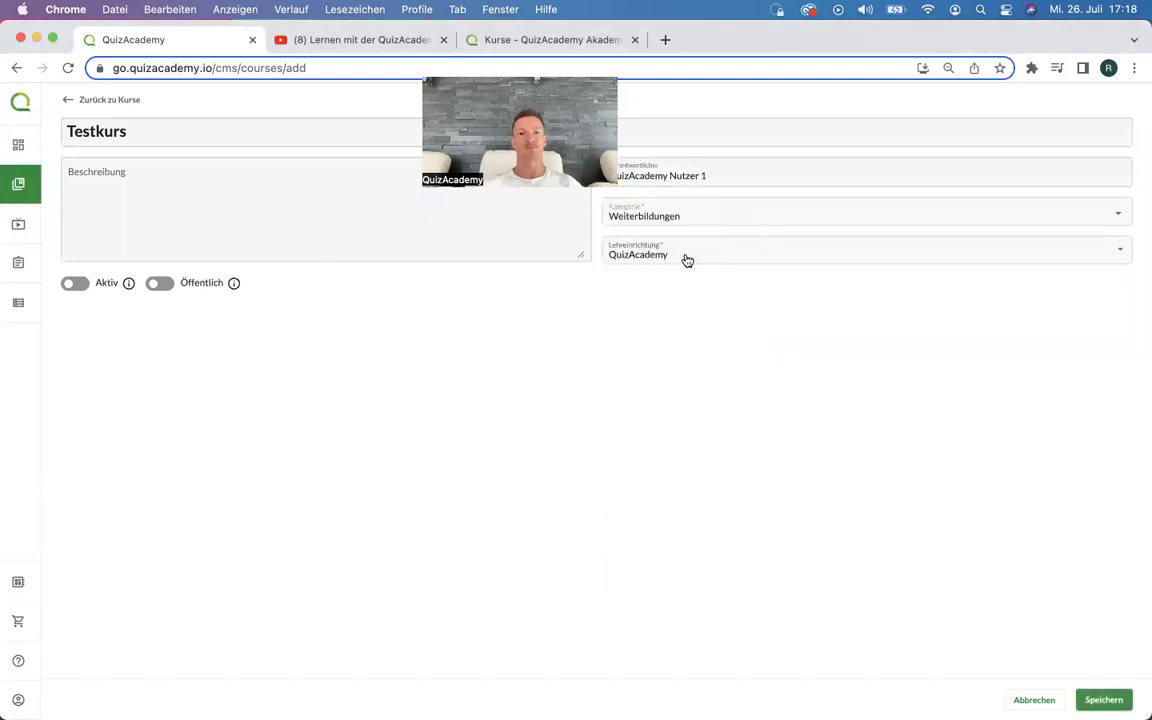
click(666, 258)
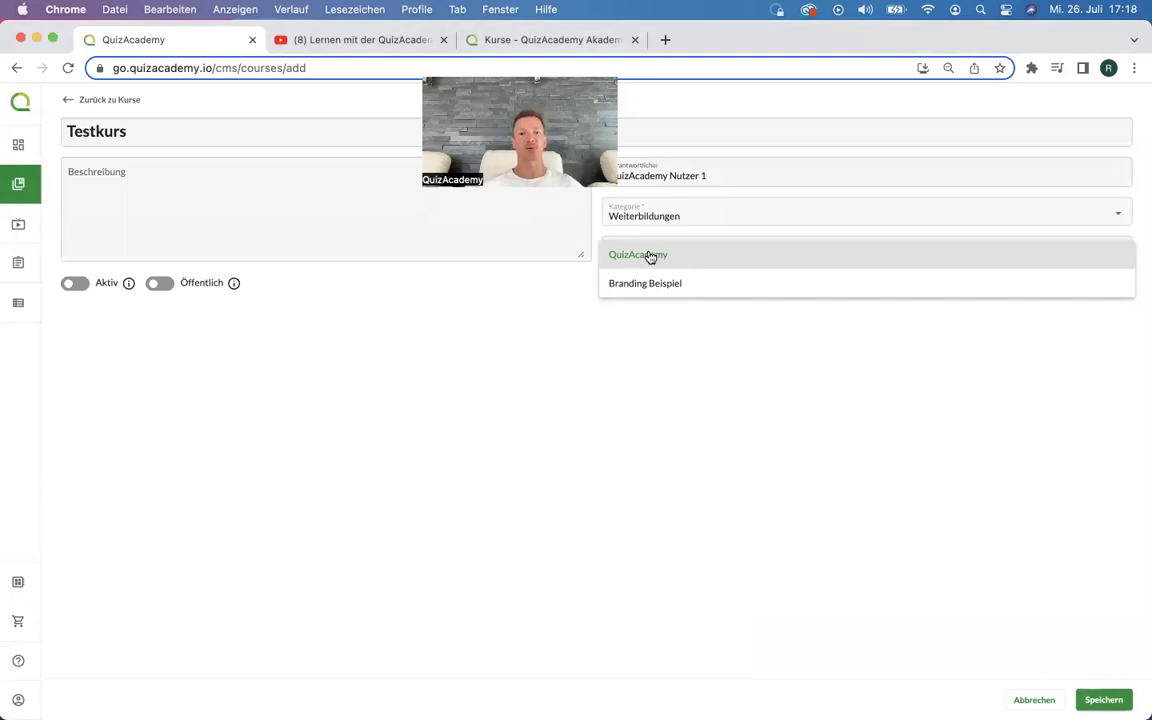
click(650, 256)
click(102, 171)
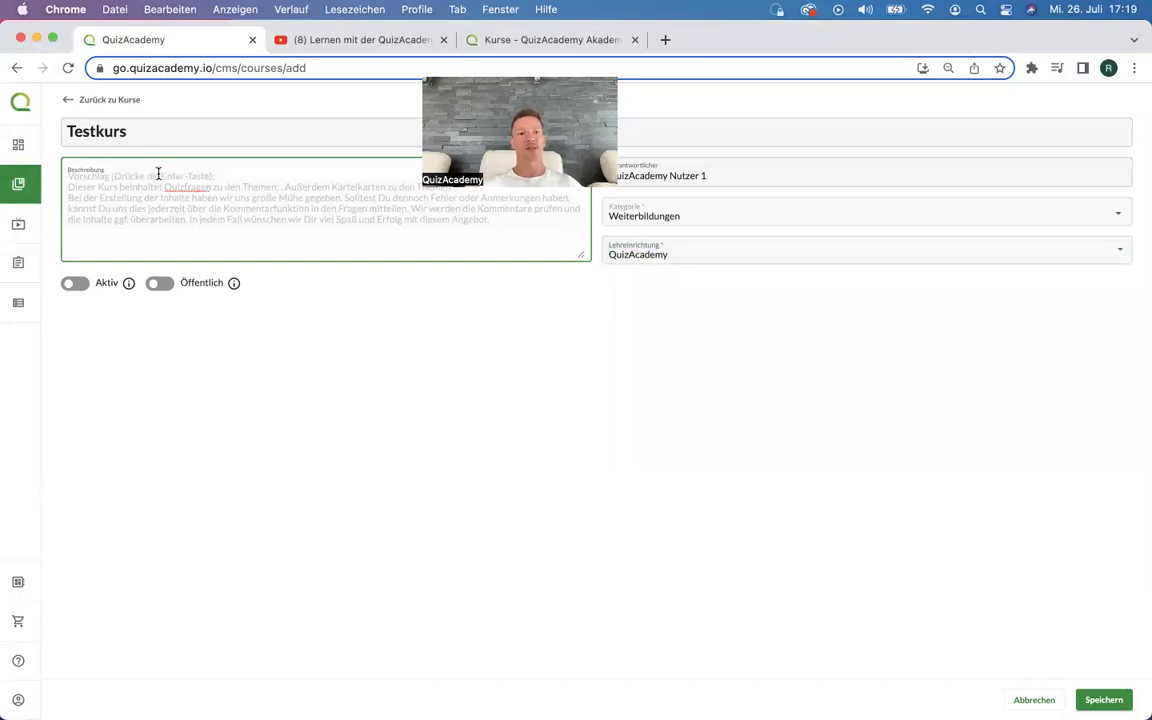
key(Return)
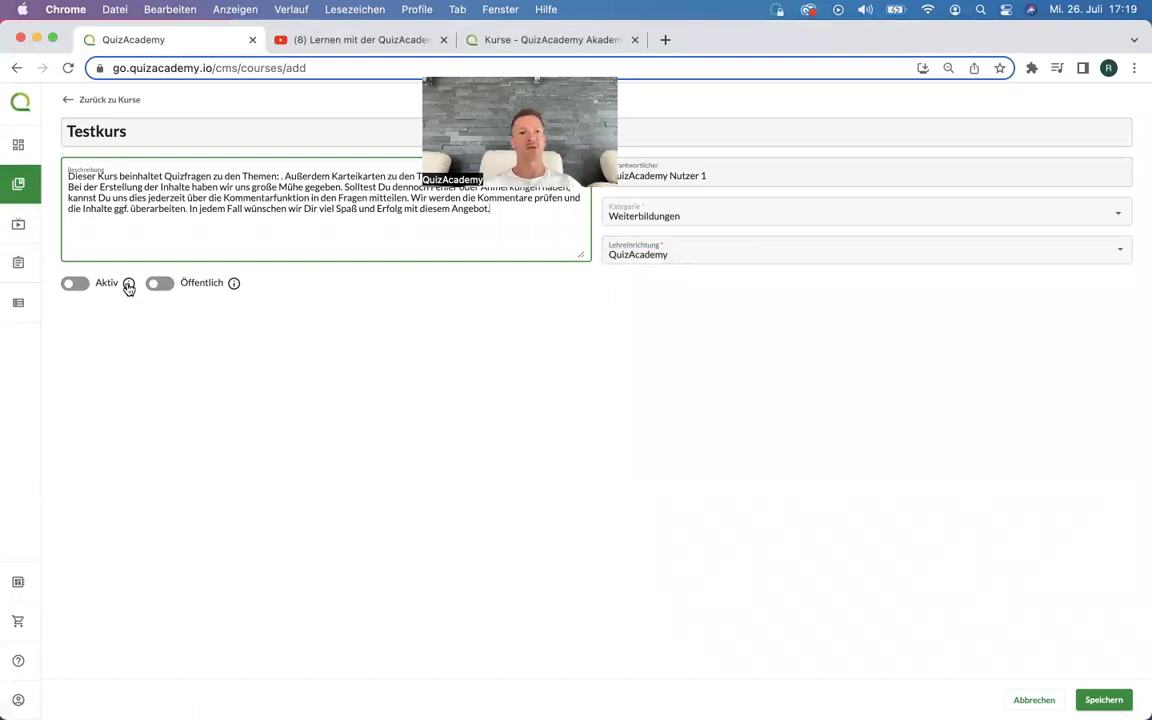
Read the explanation of the Öffentlich setting and save the new course.
click(236, 286)
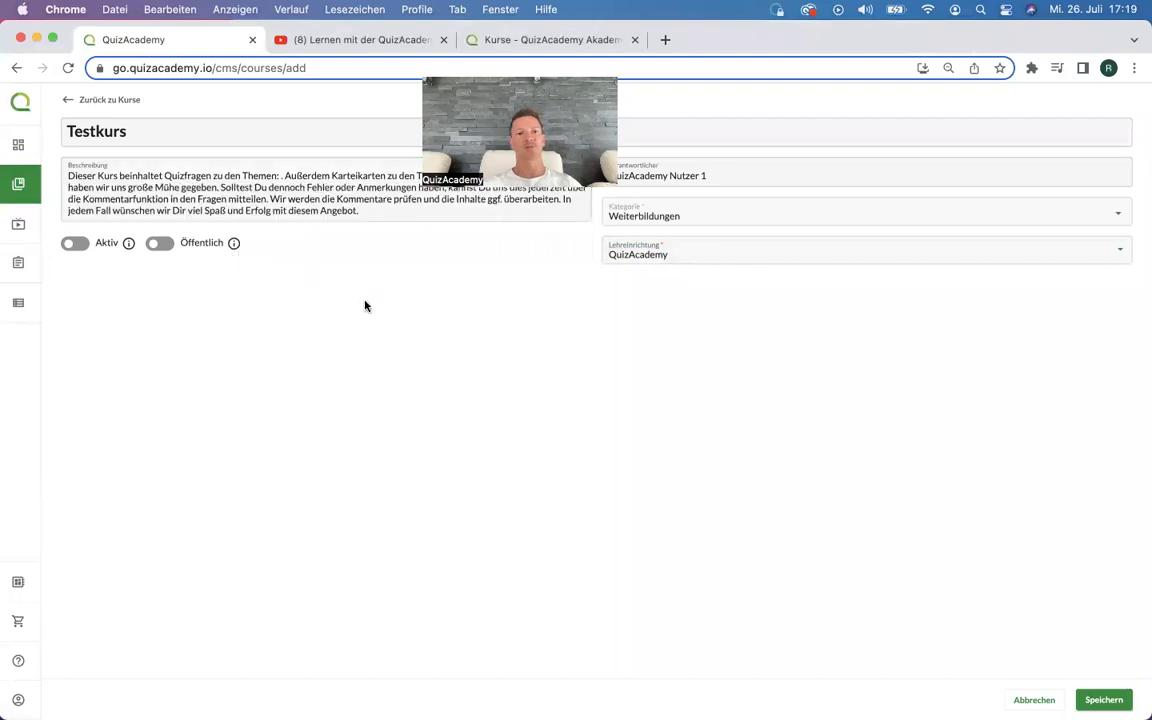
click(234, 243)
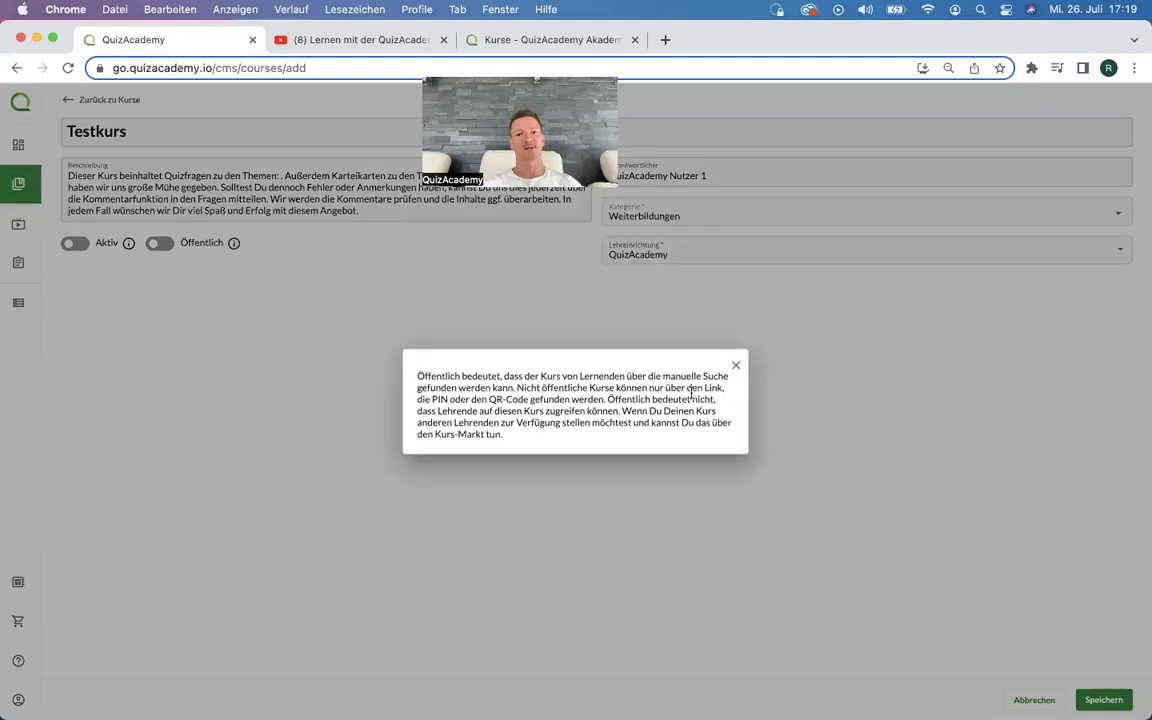
click(737, 368)
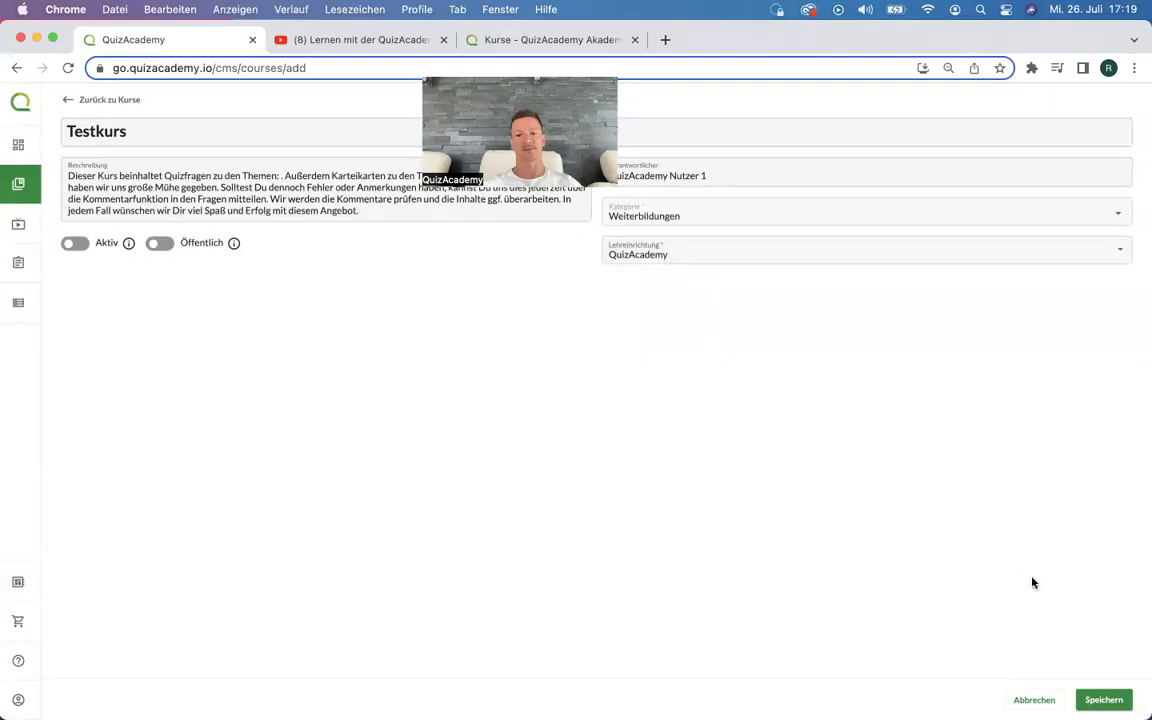
click(1100, 698)
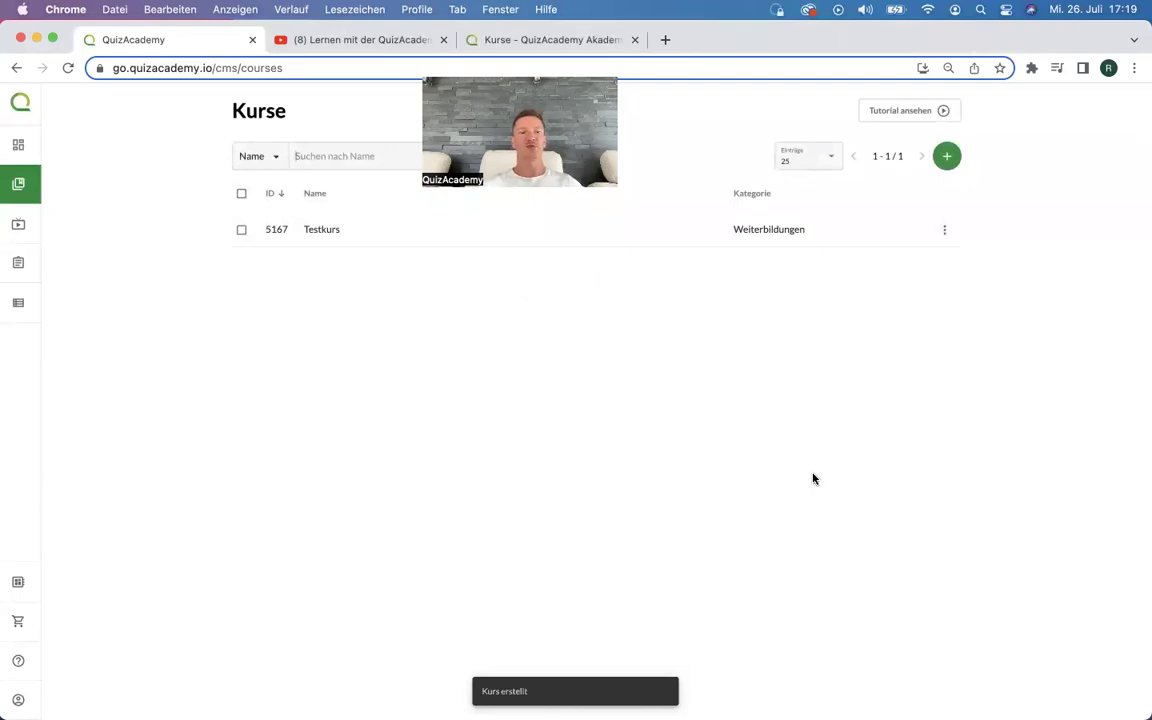
Create a new quiz named "Quiz 1" in Testkurs, saving it with a blank form ready for another quiz.
click(322, 230)
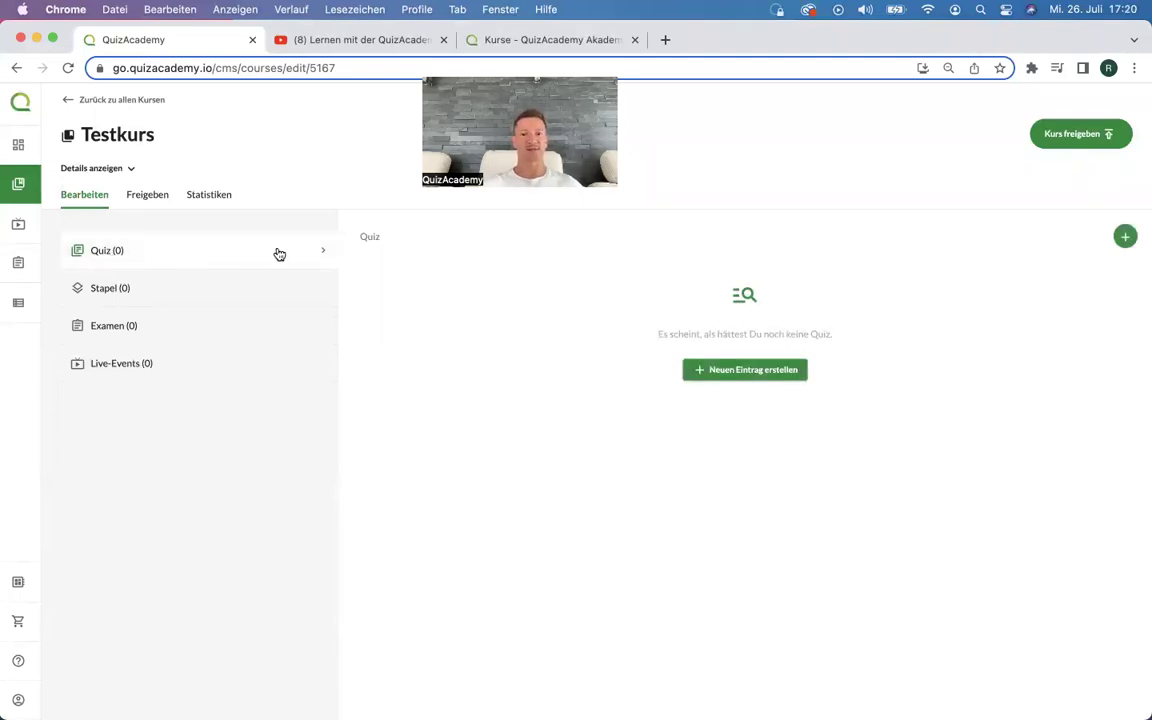
click(1125, 236)
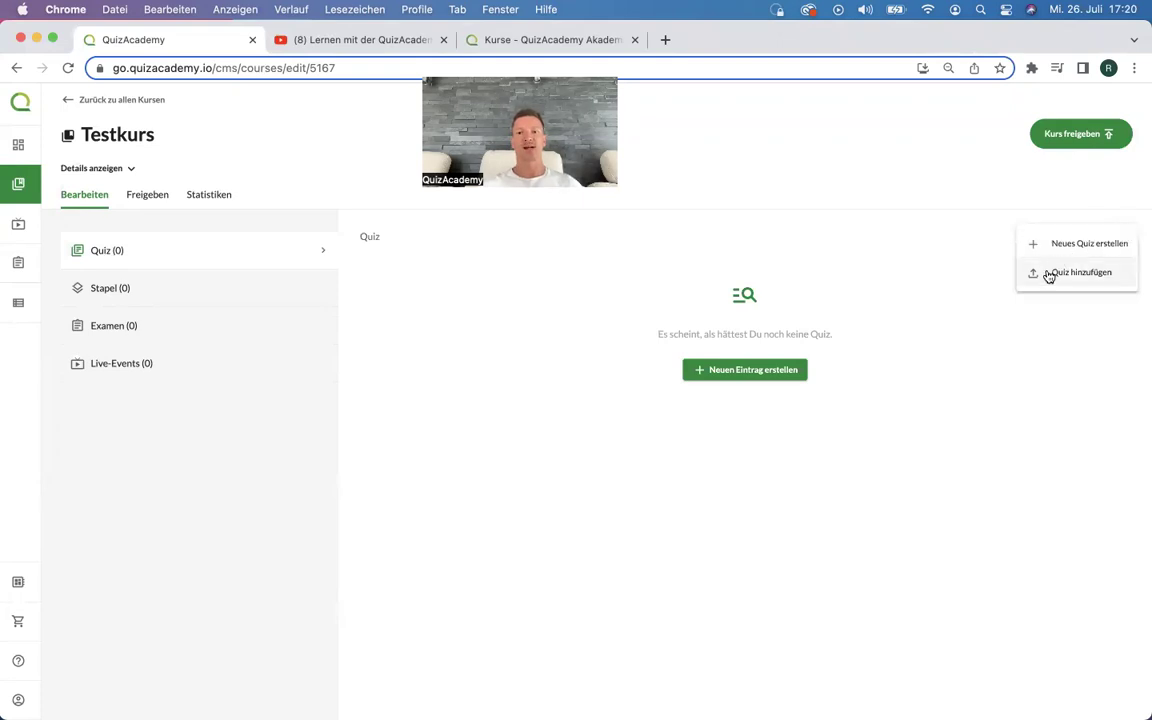
click(1093, 248)
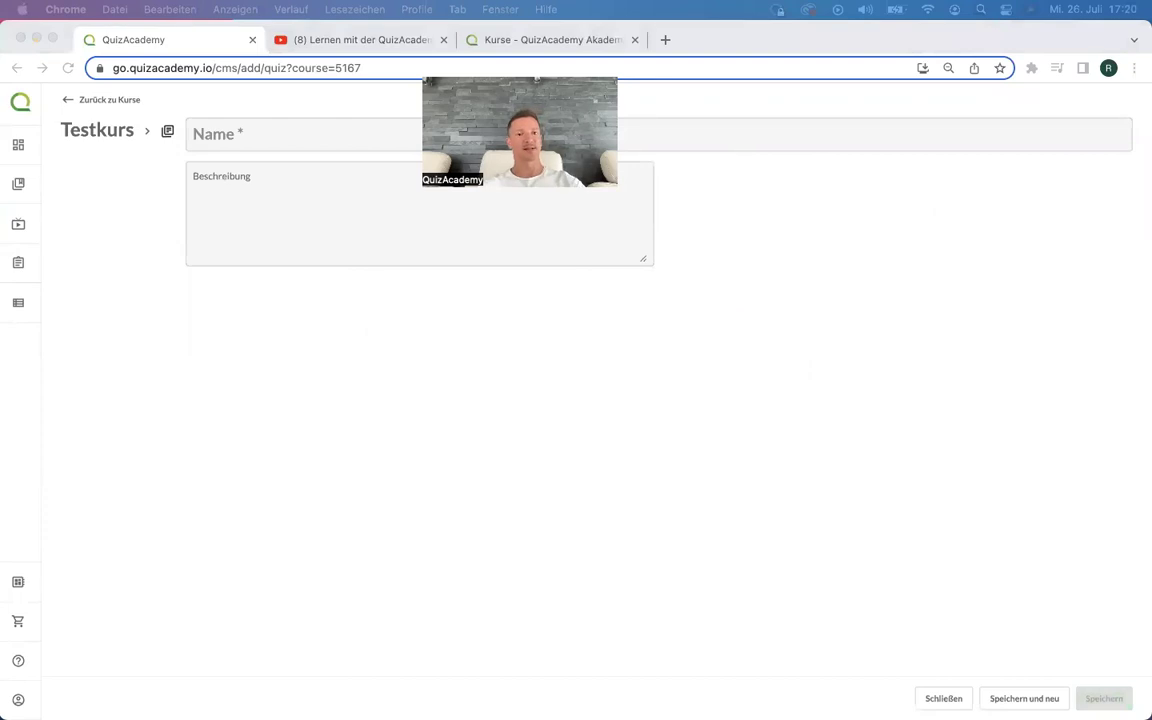
click(280, 134)
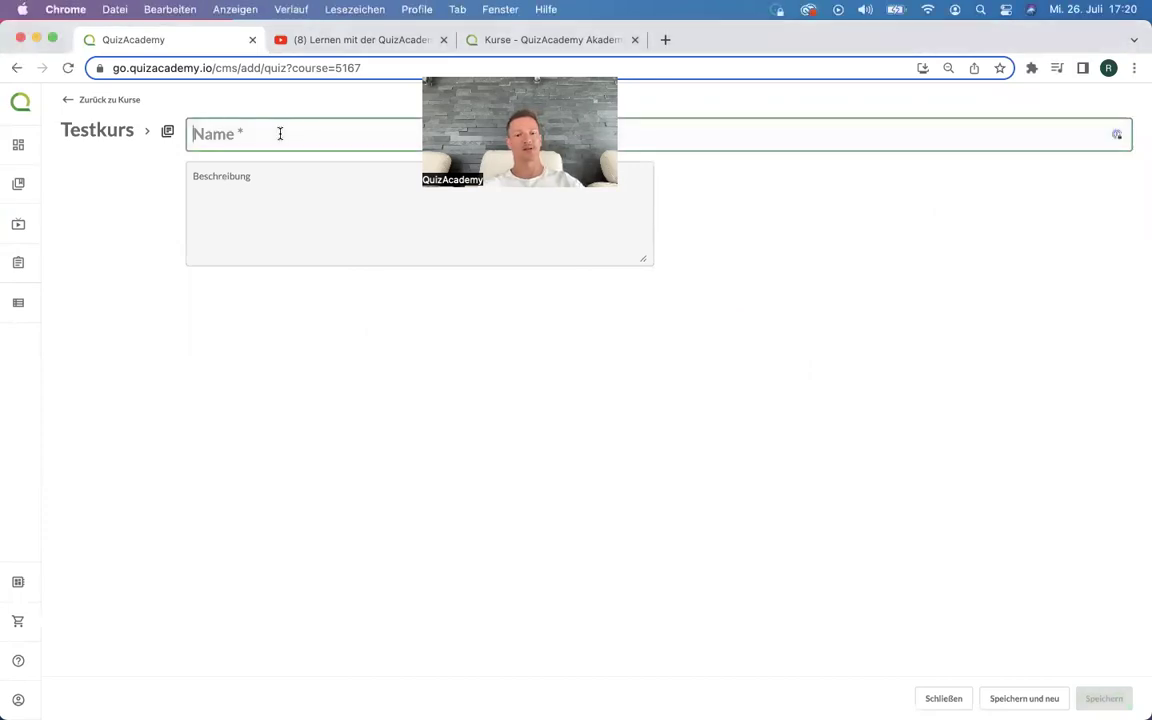
text(Quiz 1)
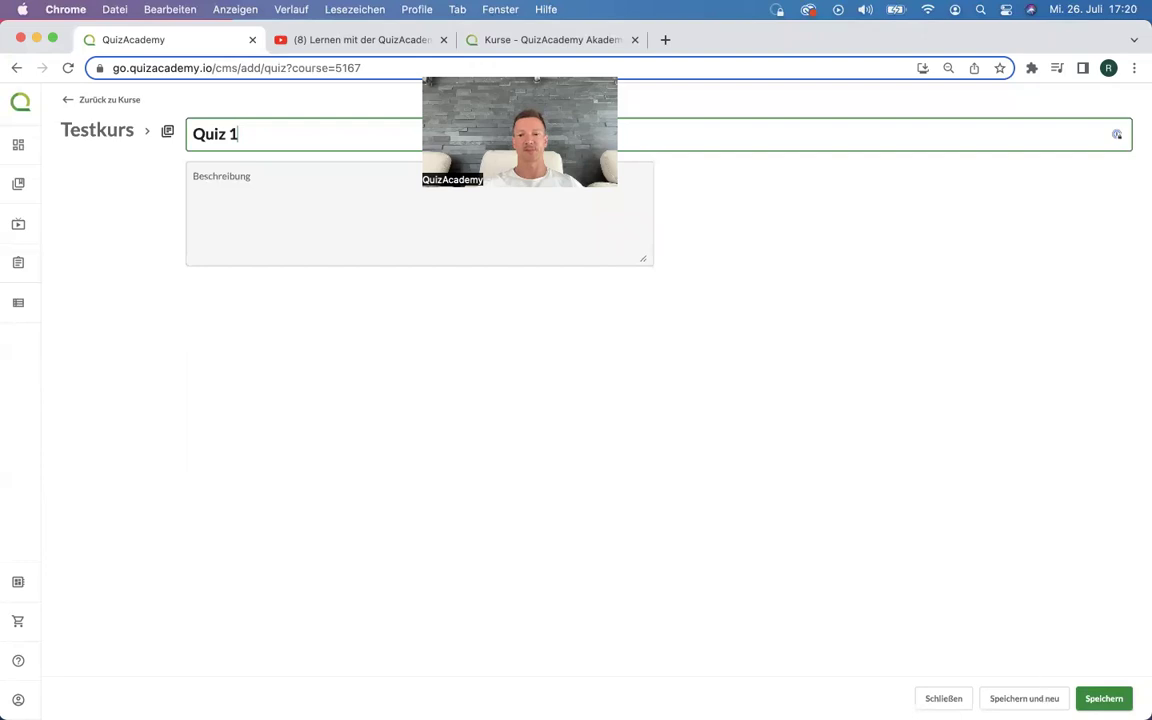
click(1037, 700)
Add a second quiz named "Quiz 2" and save it with another blank quiz form.
click(292, 140)
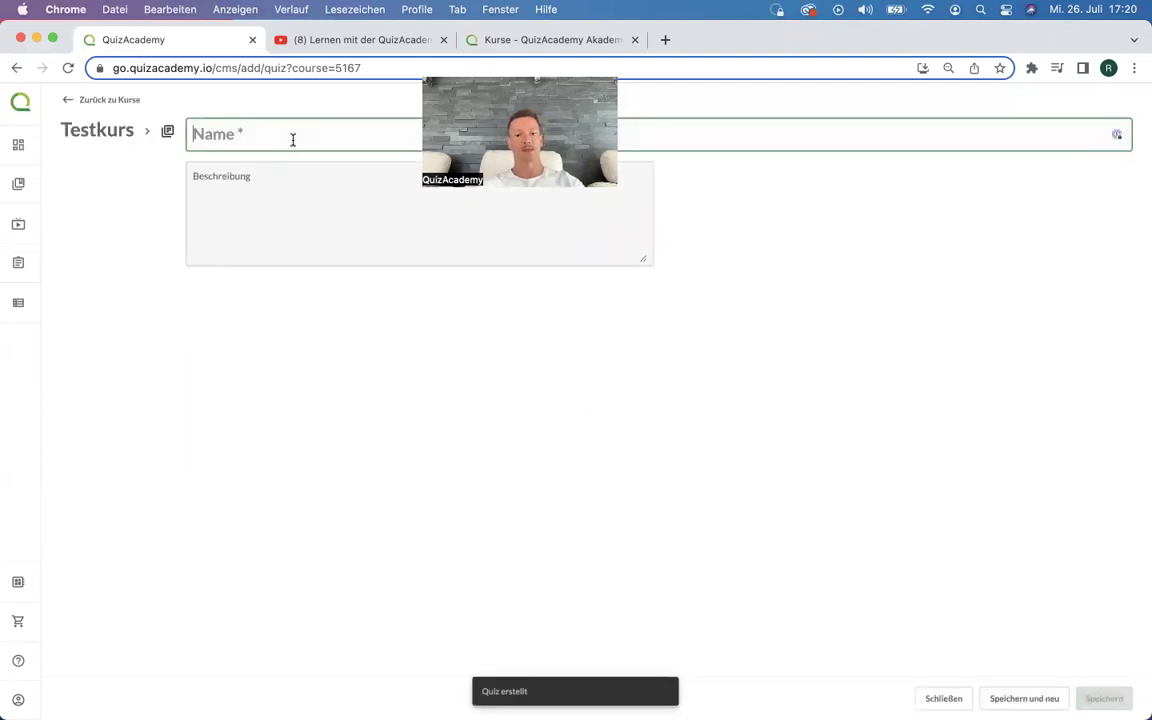
text(Quiz 1)
key(BackSpace)
text(2)
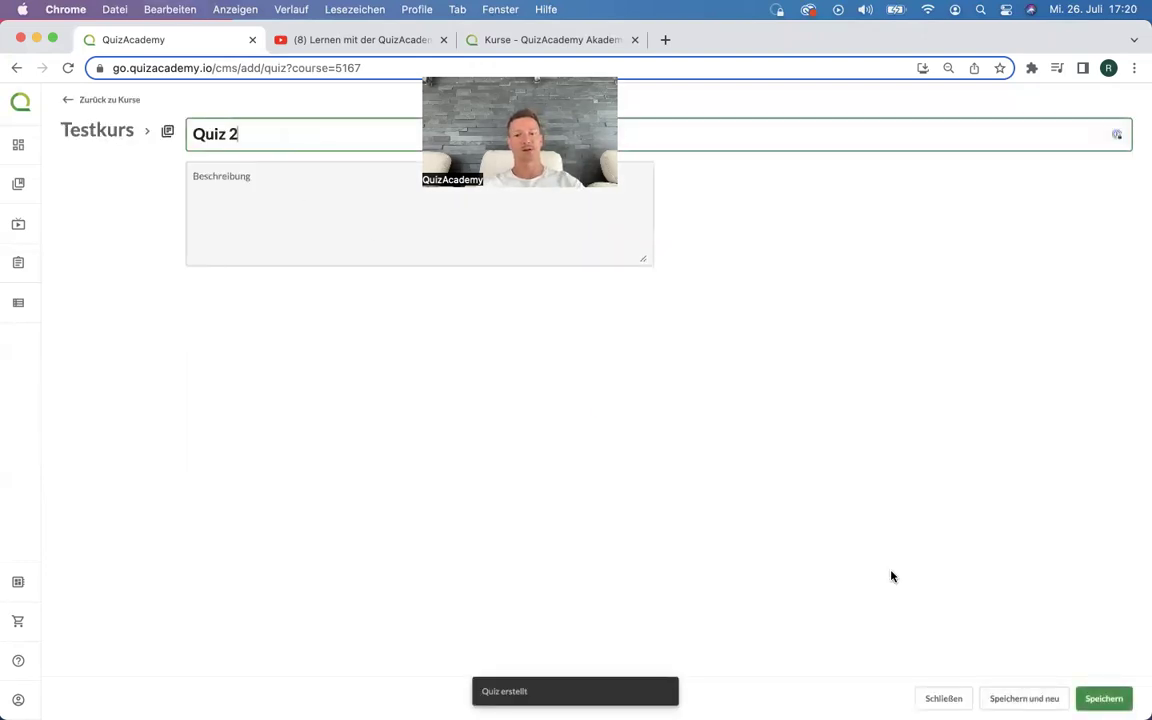
click(1022, 697)
Add a third quiz named "Quiz 3" and save it, returning to the course's quiz list.
click(275, 128)
text(Quiz 3)
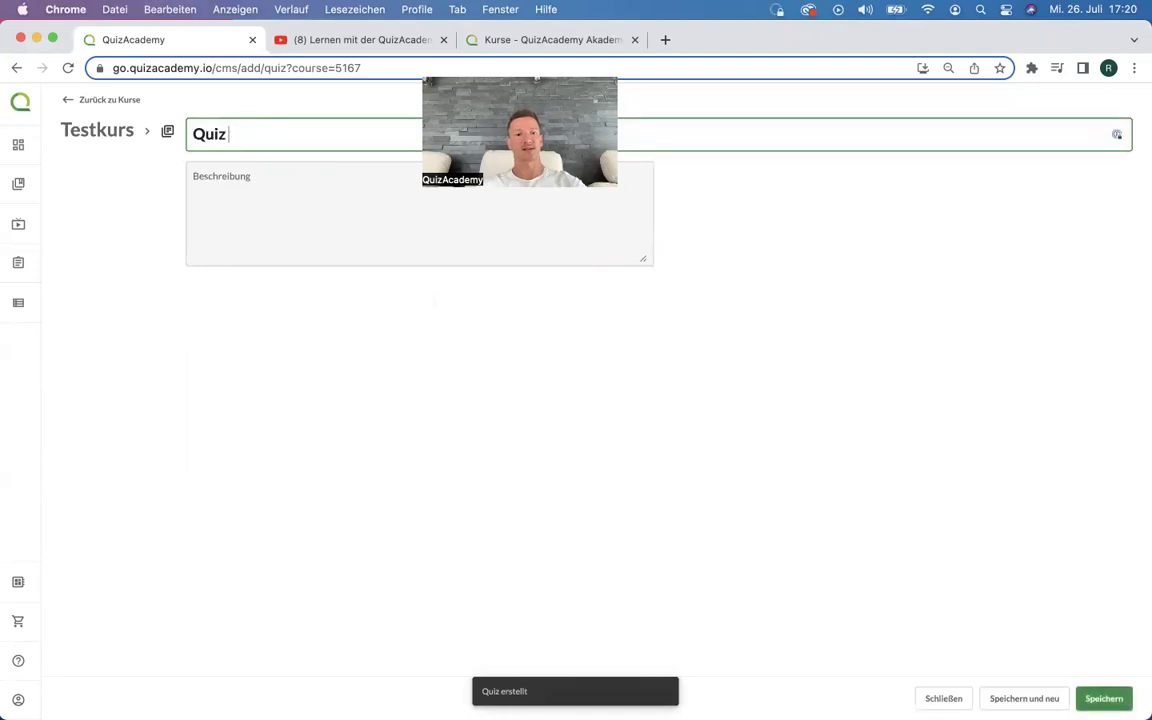
click(1104, 698)
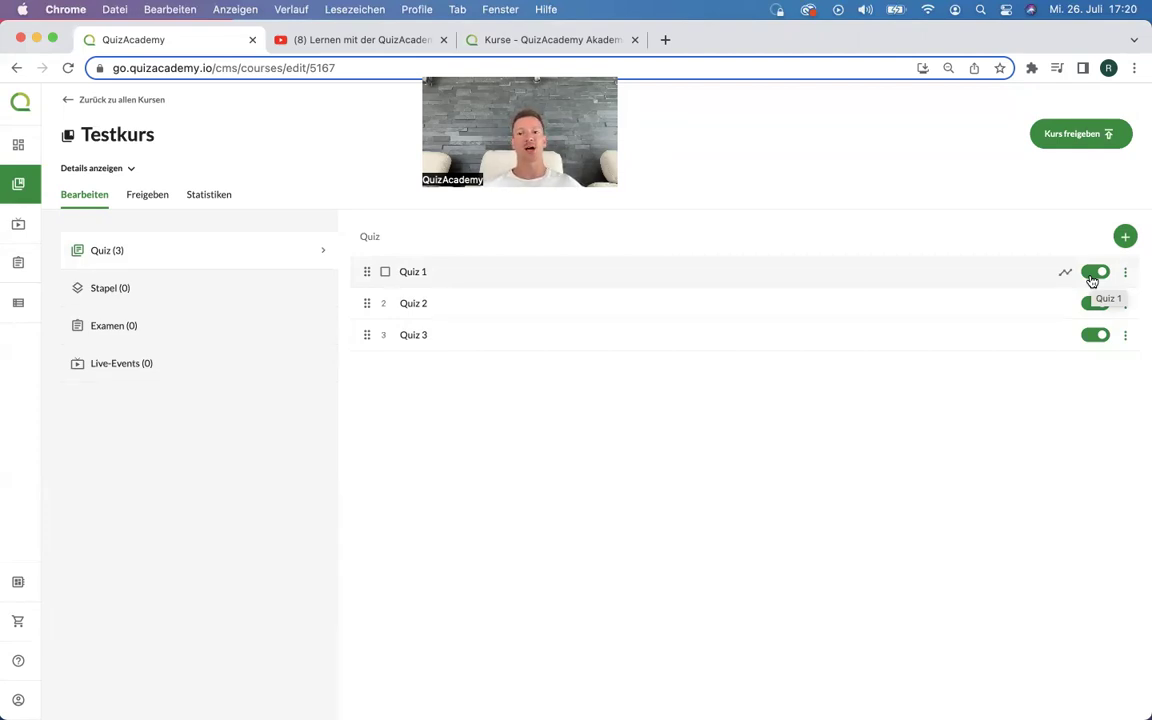
Deactivate Quiz 3 in the course's quiz list and activate it again.
click(1096, 335)
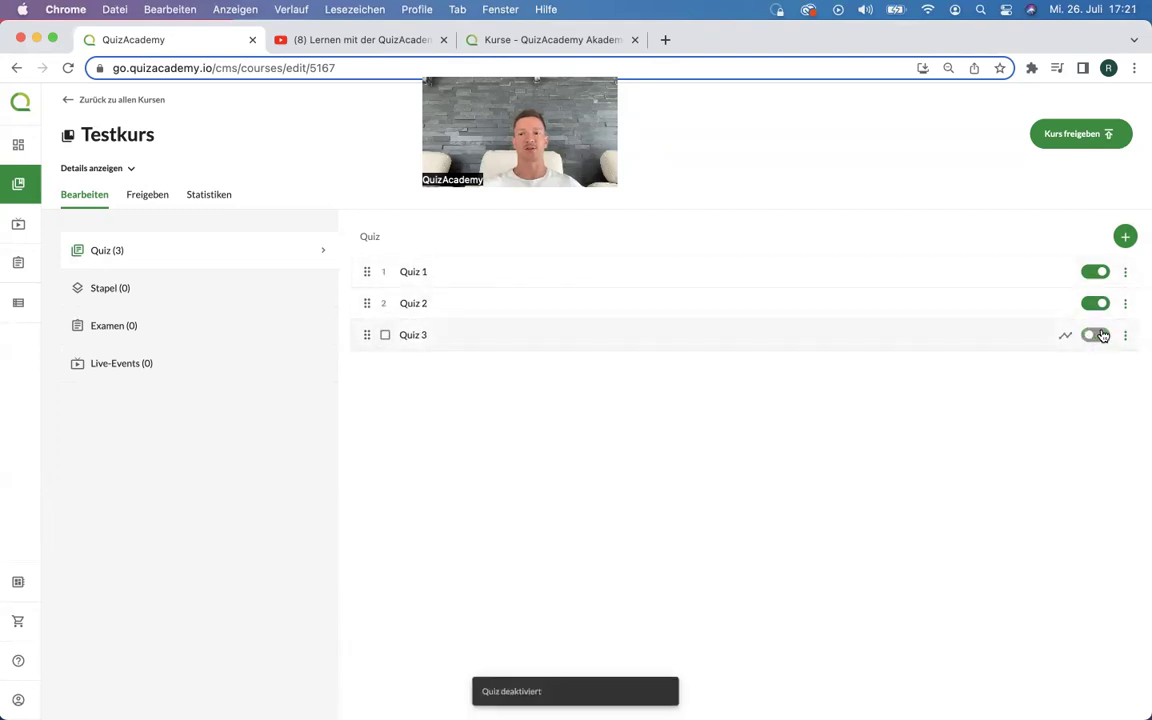
click(1098, 335)
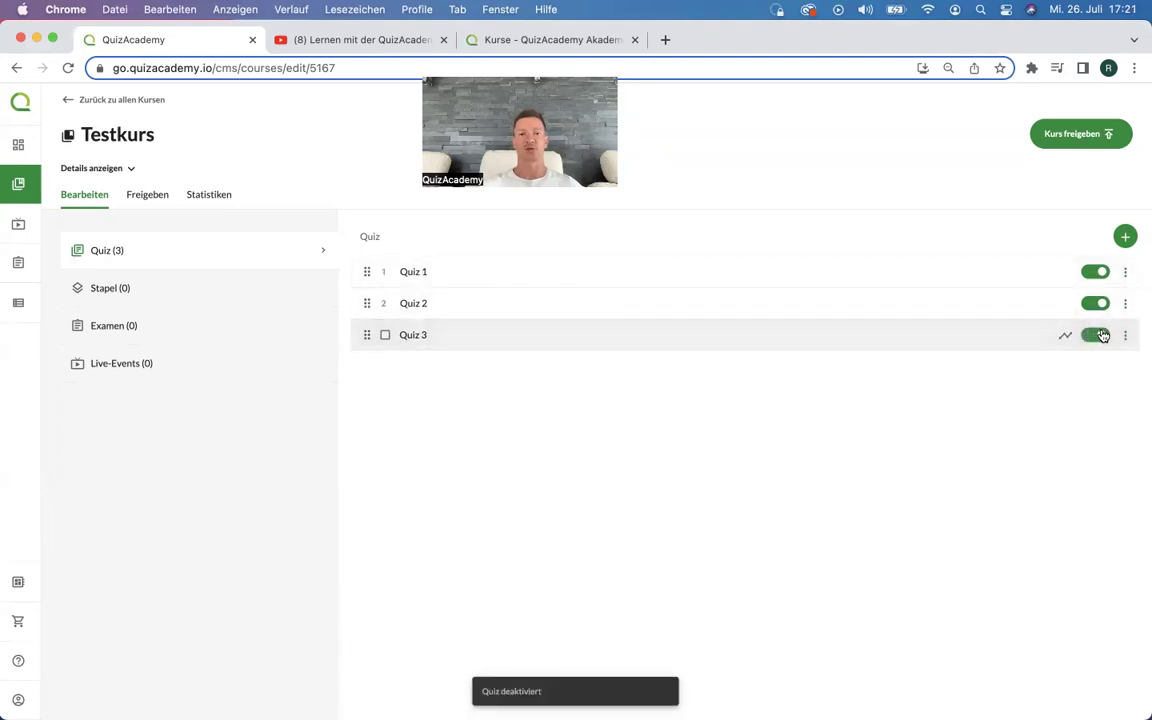
Start a new question in Quiz 1 and set its type to Multiple Choice.
click(733, 273)
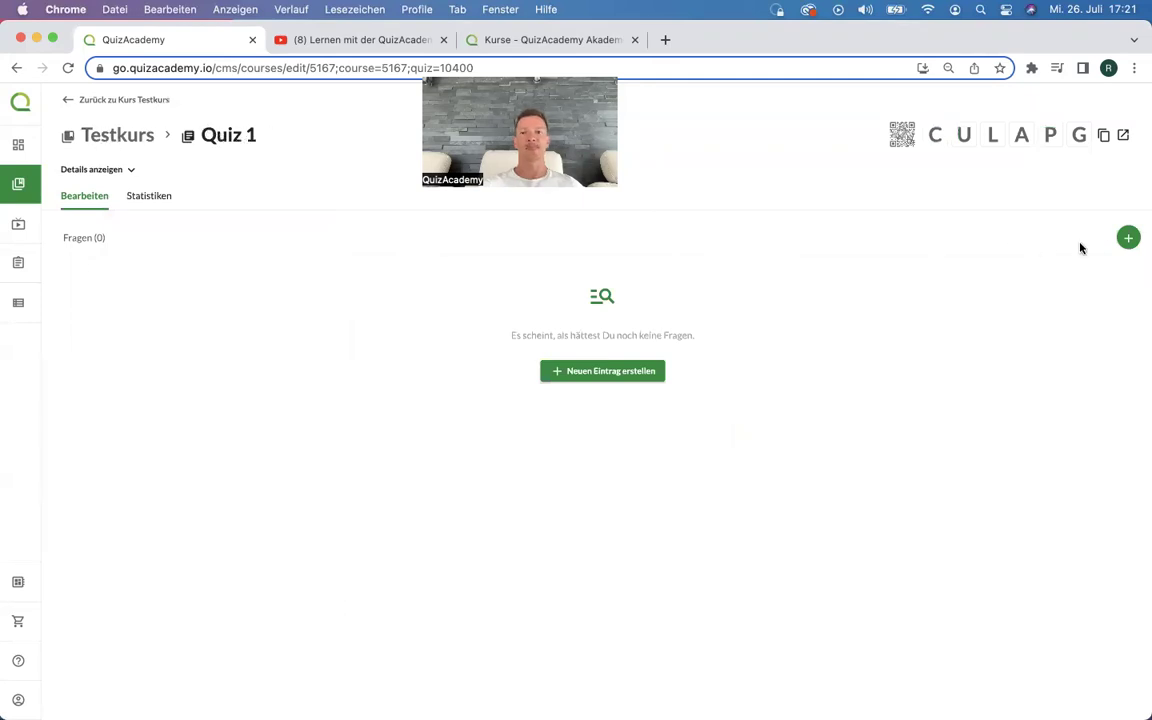
click(1128, 238)
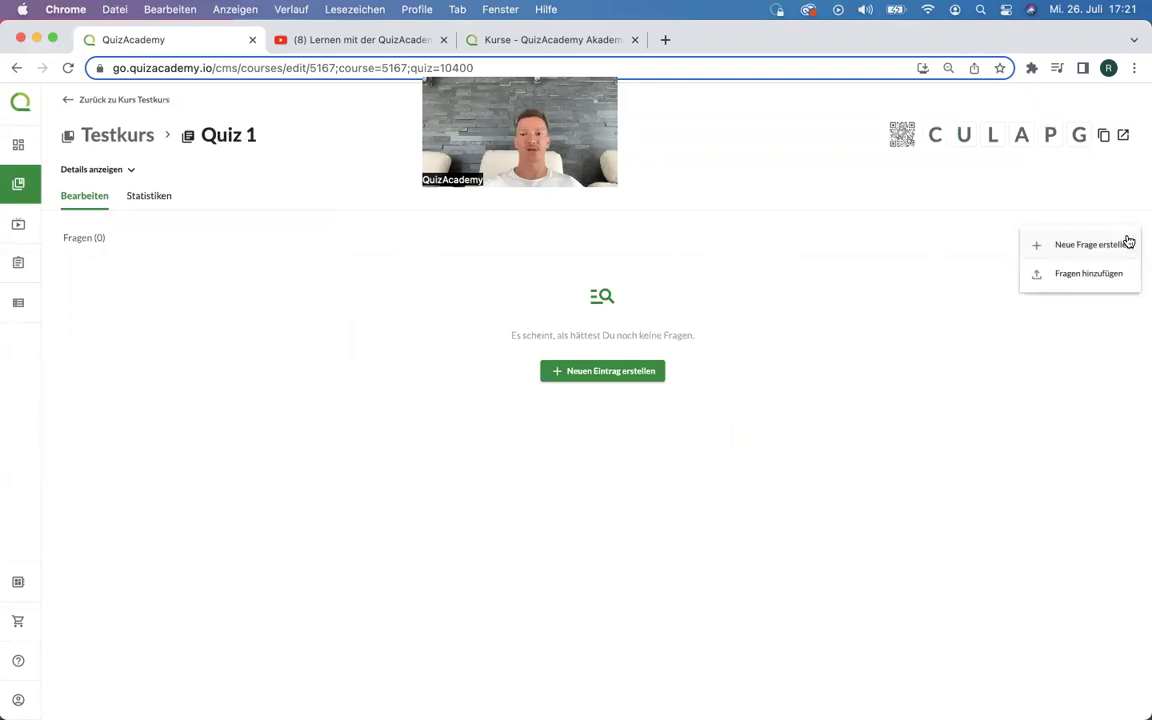
click(1006, 245)
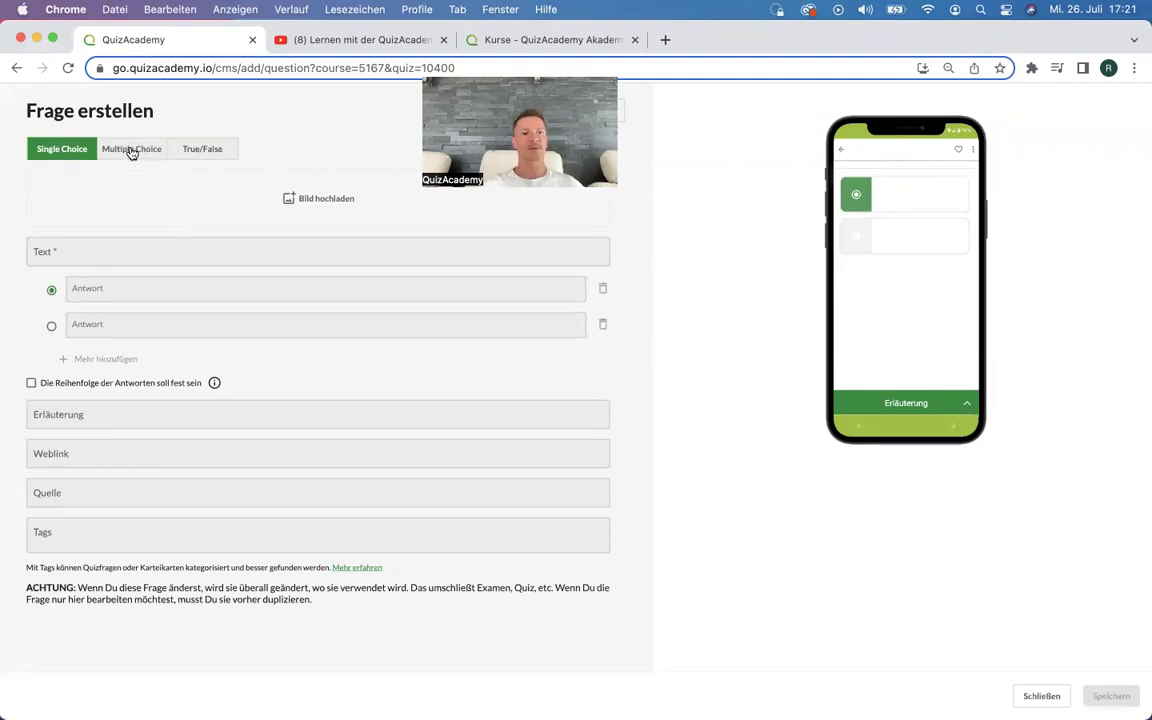
click(132, 150)
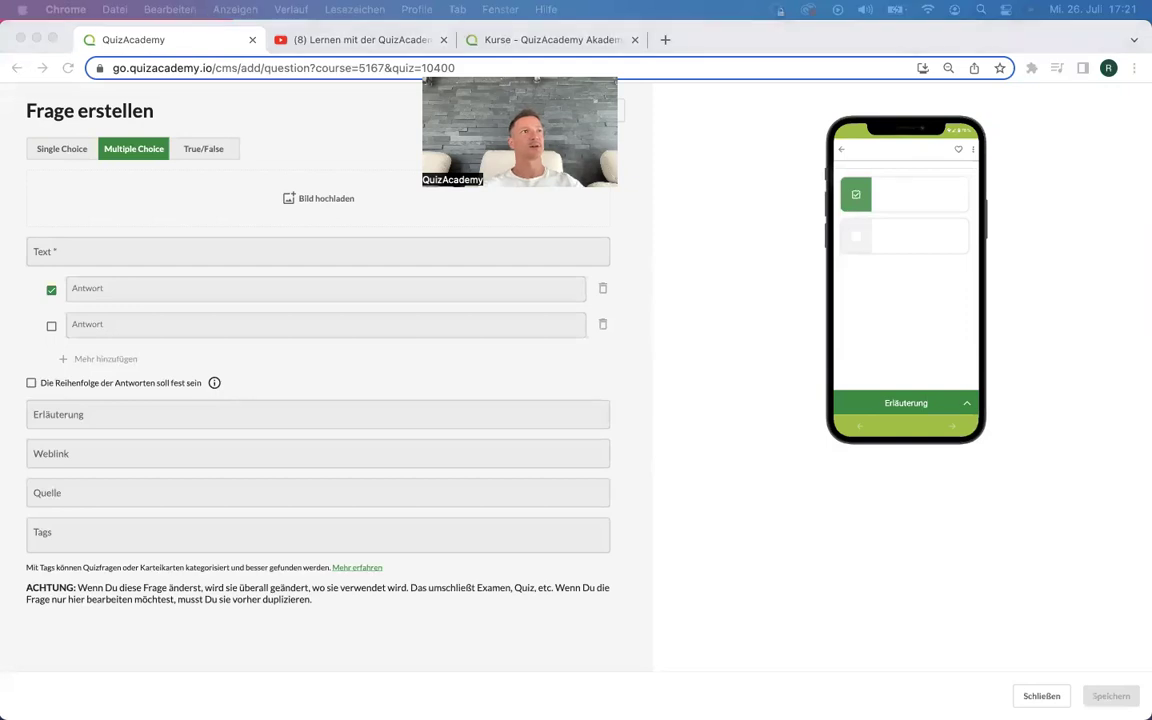
Enter "Quiz-Frage 1" as the question text and fill in the first two answers as "Antwort 1" and "Antwort 2".
click(178, 256)
text(Quiz-Frage 1)
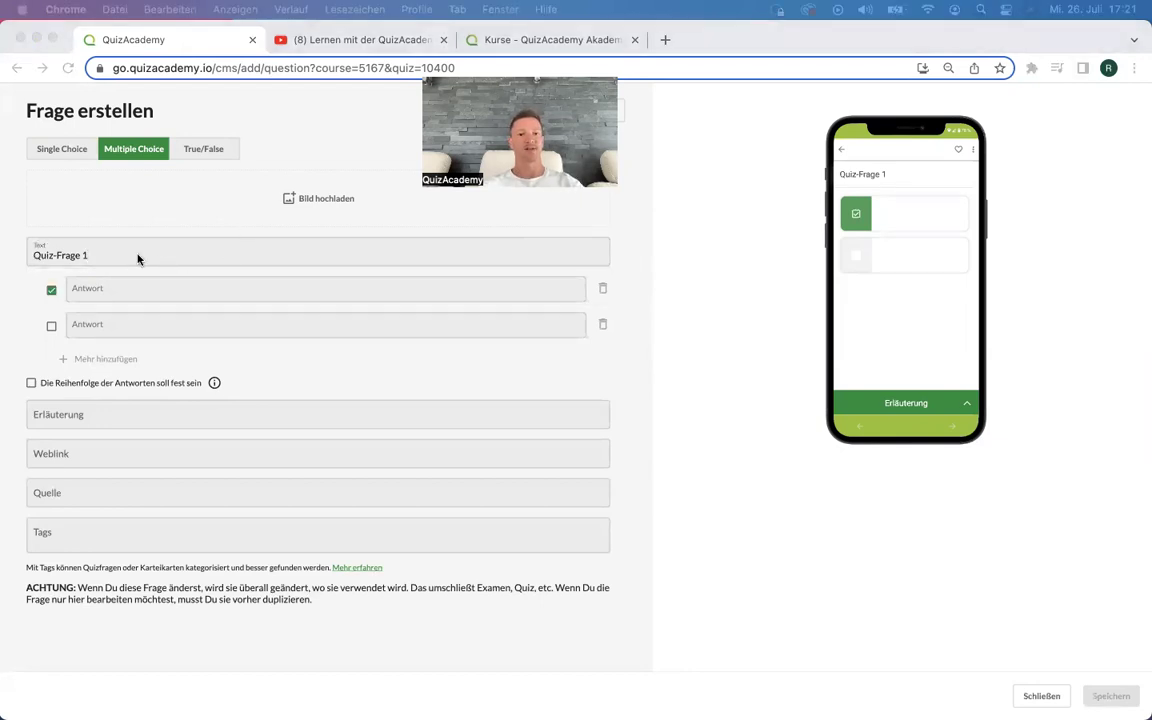
click(108, 289)
text(Antwort 1)
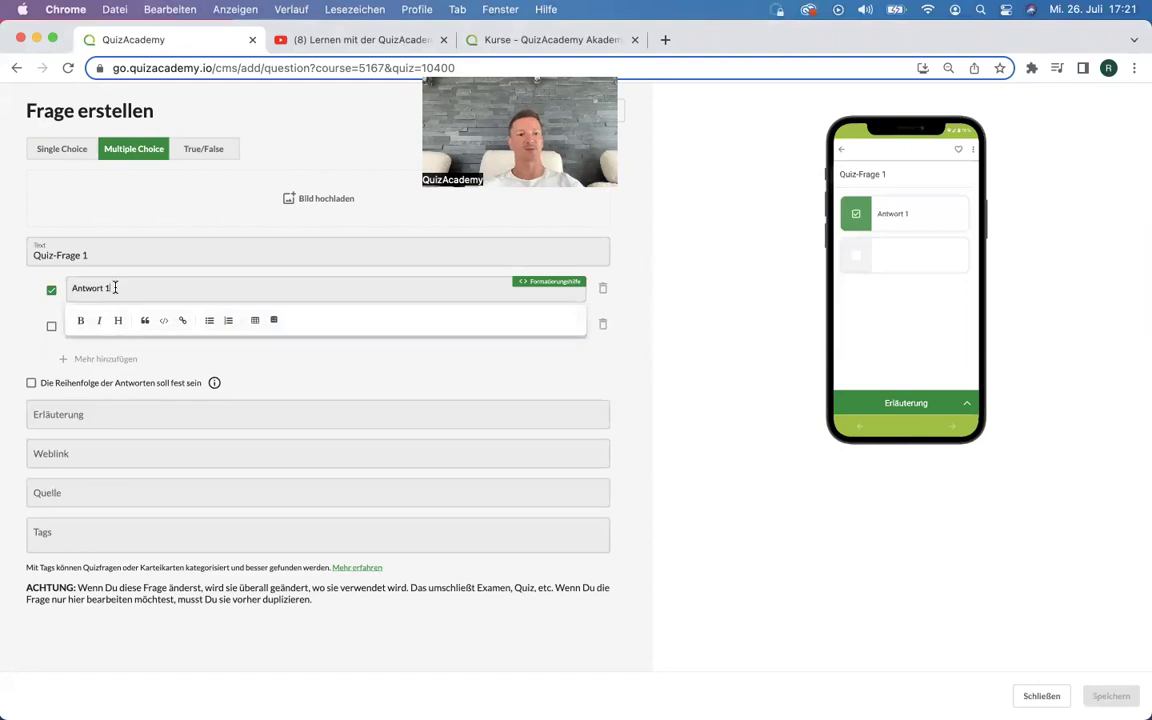
click(136, 316)
key(super+v)
key(BackSpace)
text(2)
click(305, 388)
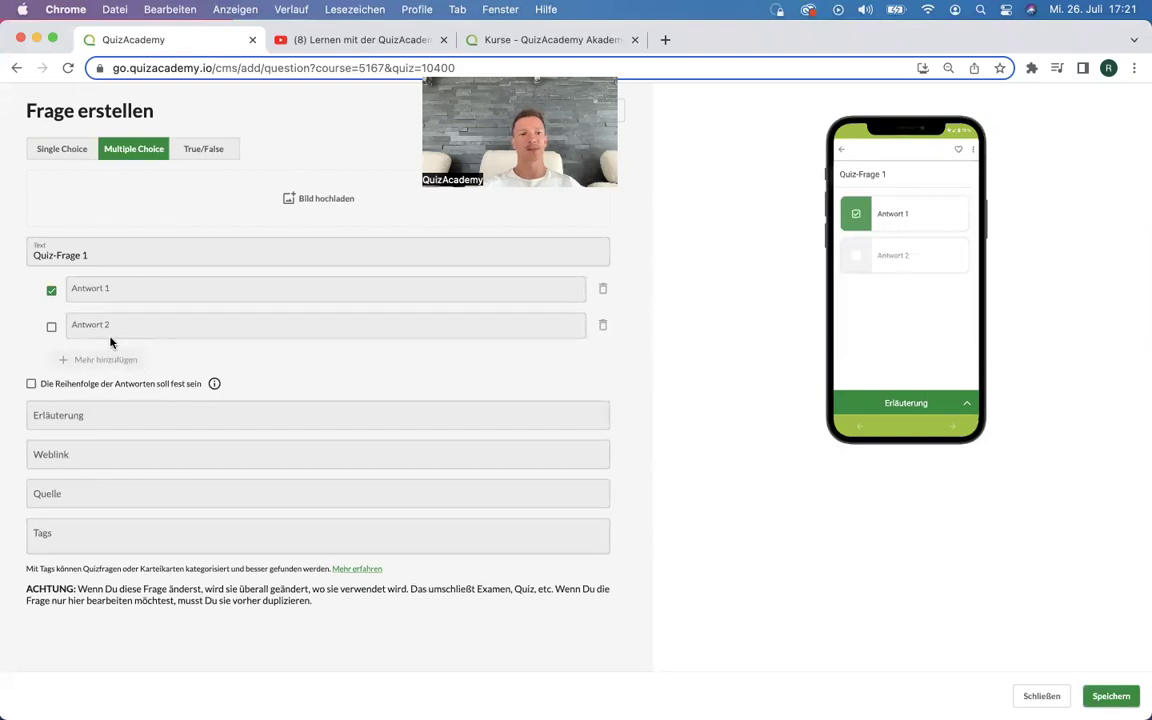
Add two more answer options to the question, "Antwort 3" and "Antwort 4".
click(96, 360)
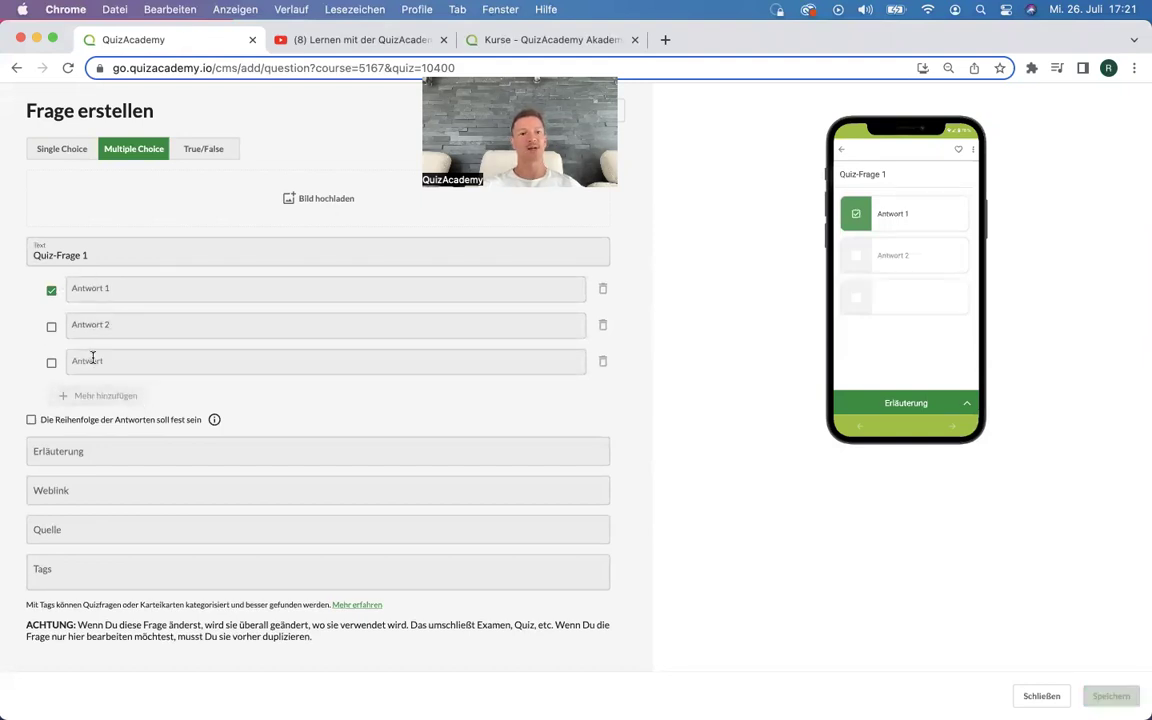
text(Antwort 3)
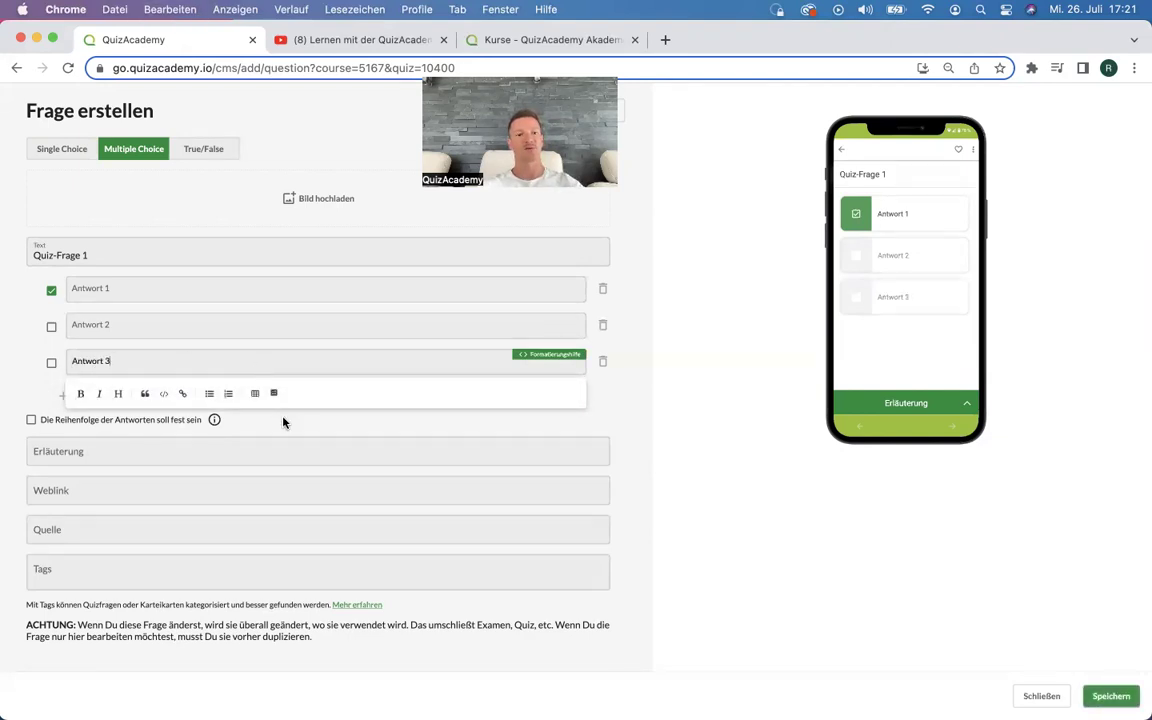
click(113, 394)
text(Antwort 4)
click(288, 459)
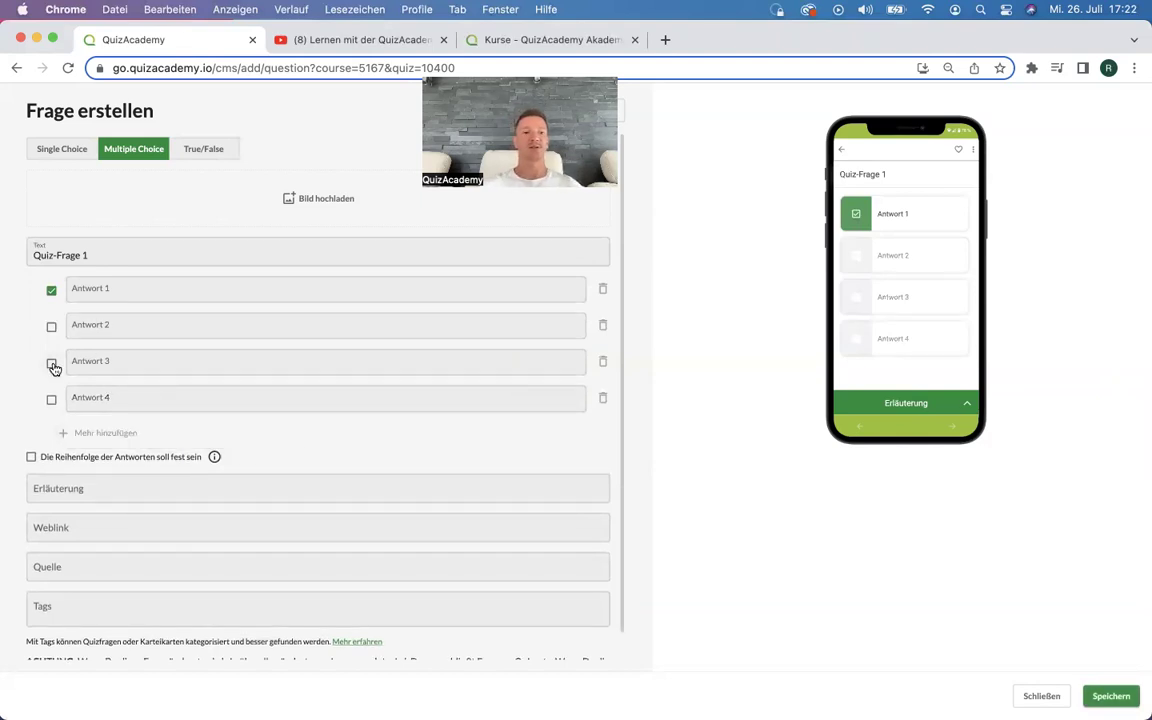
Mark Antwort 3 and Antwort 4 as correct too and make the order of the answers fixed.
click(52, 364)
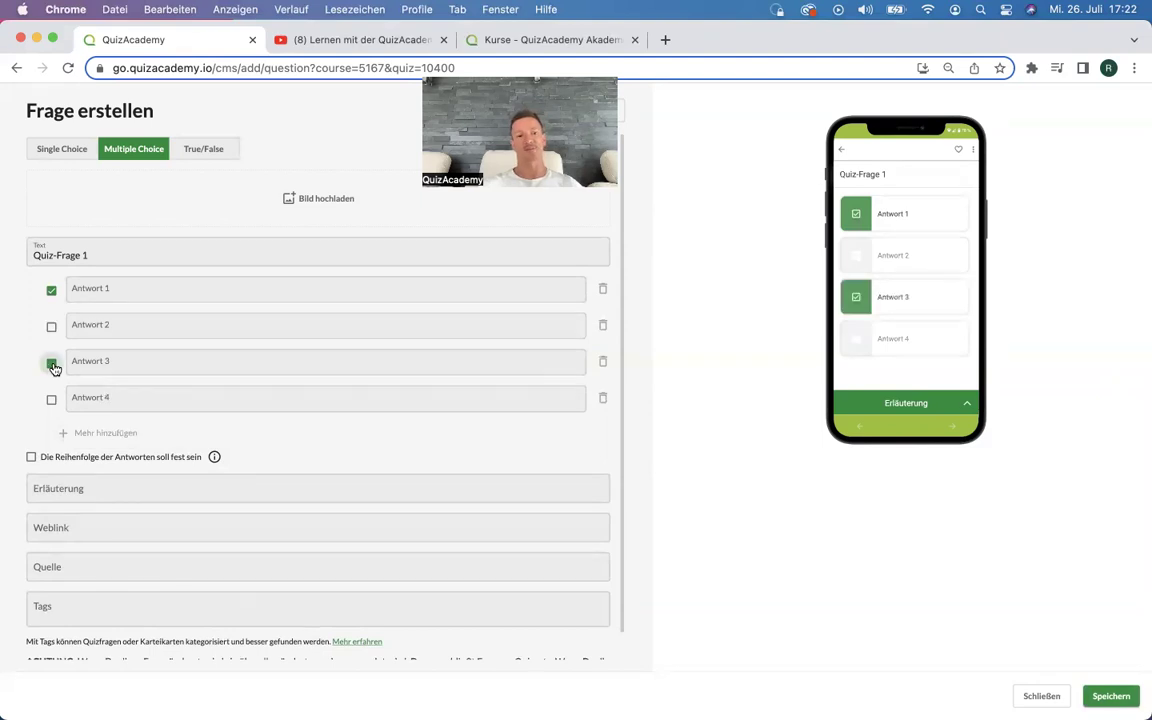
click(52, 400)
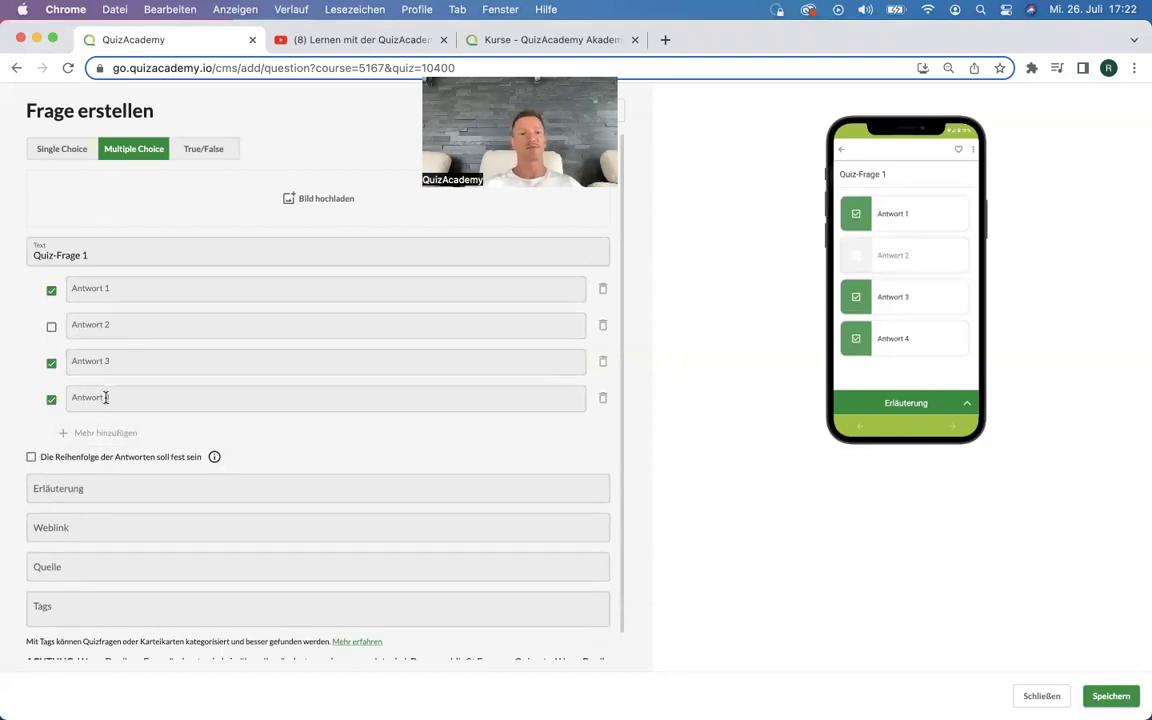
click(31, 458)
scroll(305, 440, down, 1)
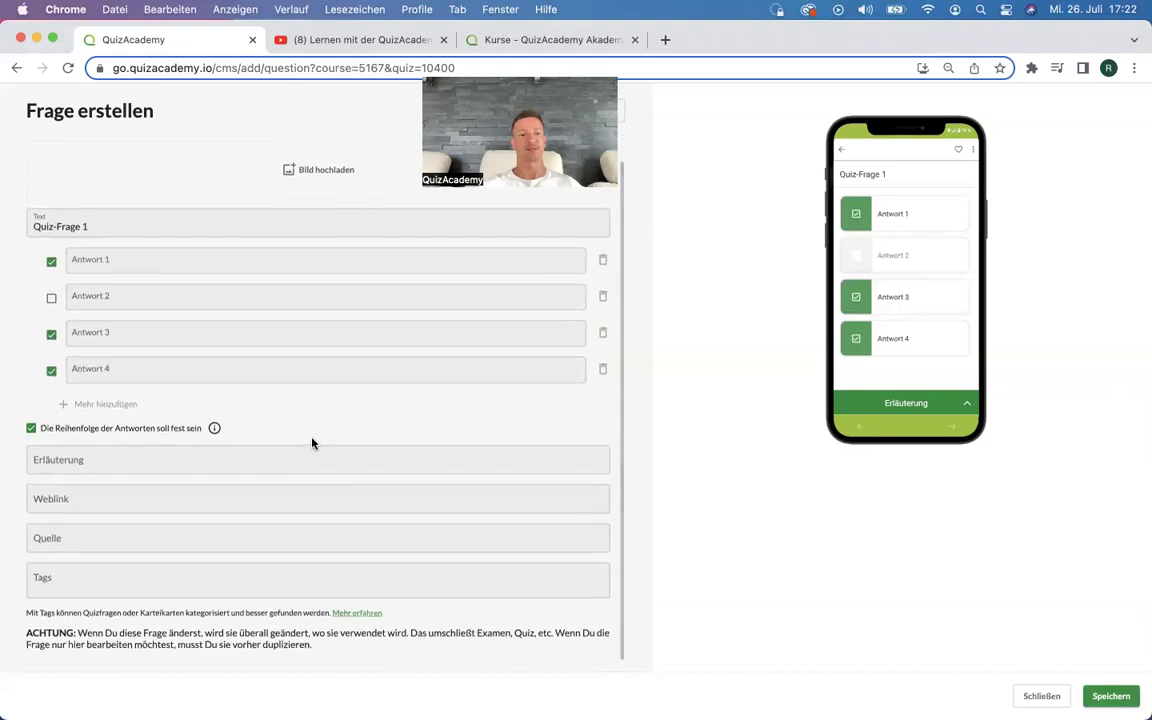
click(104, 459)
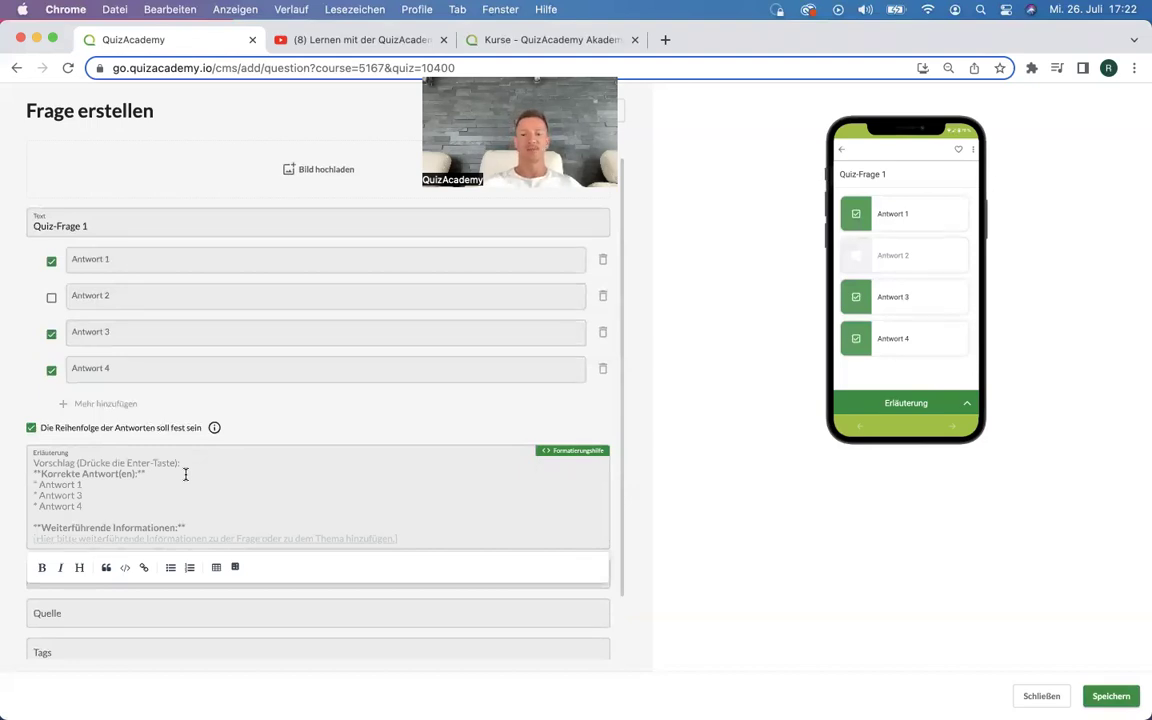
key(Return)
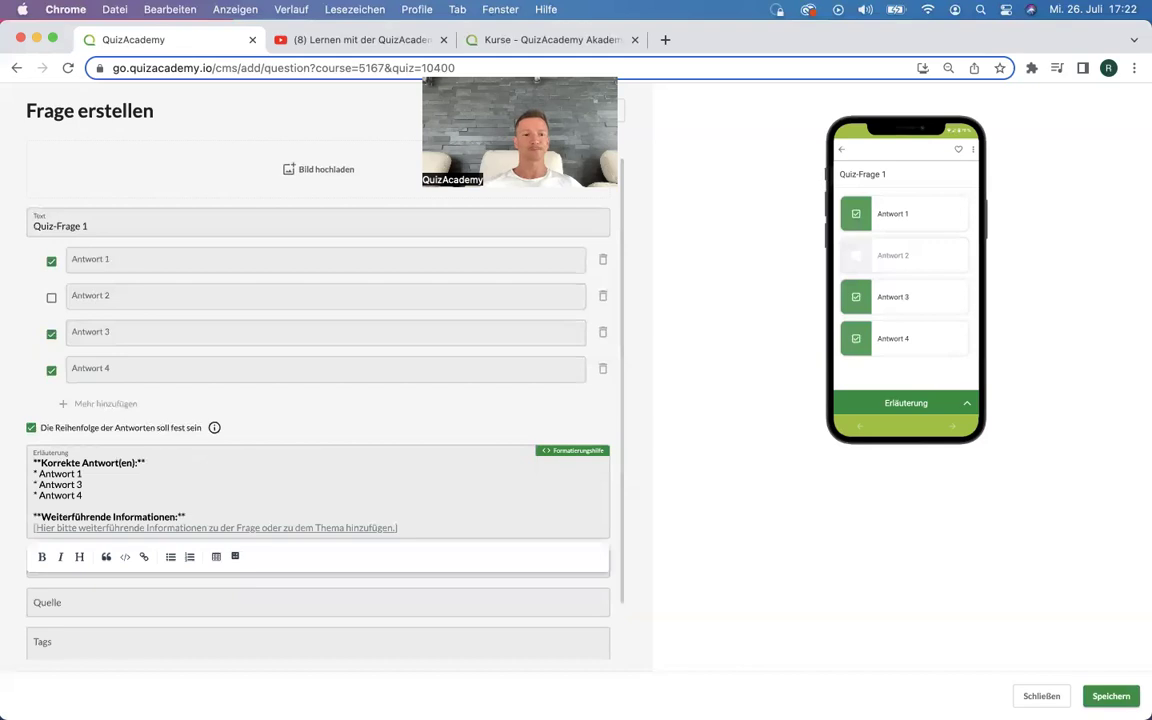
click(307, 418)
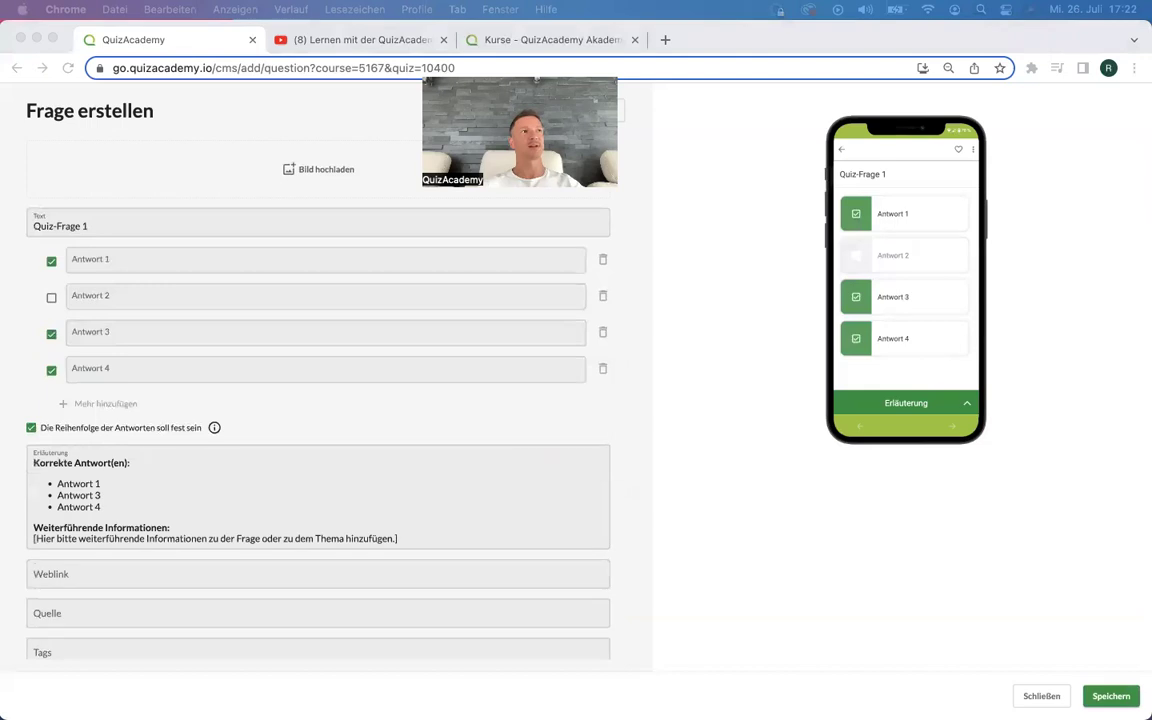
click(82, 573)
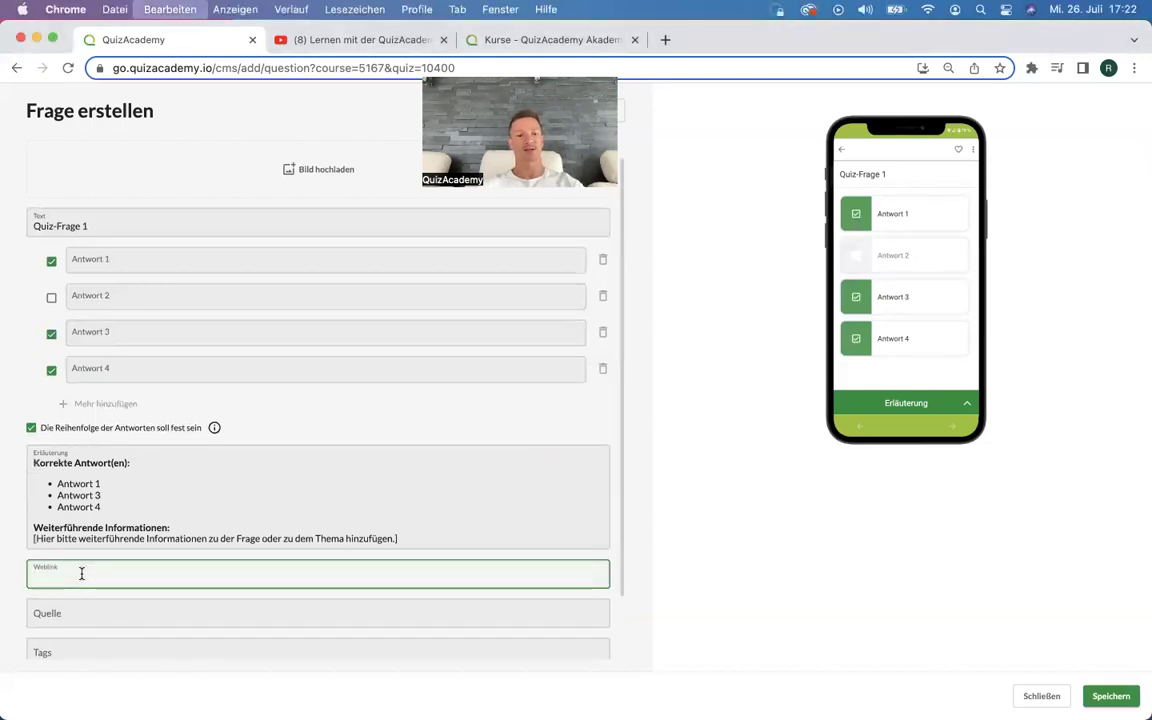
text(https://quizacademy.de/)
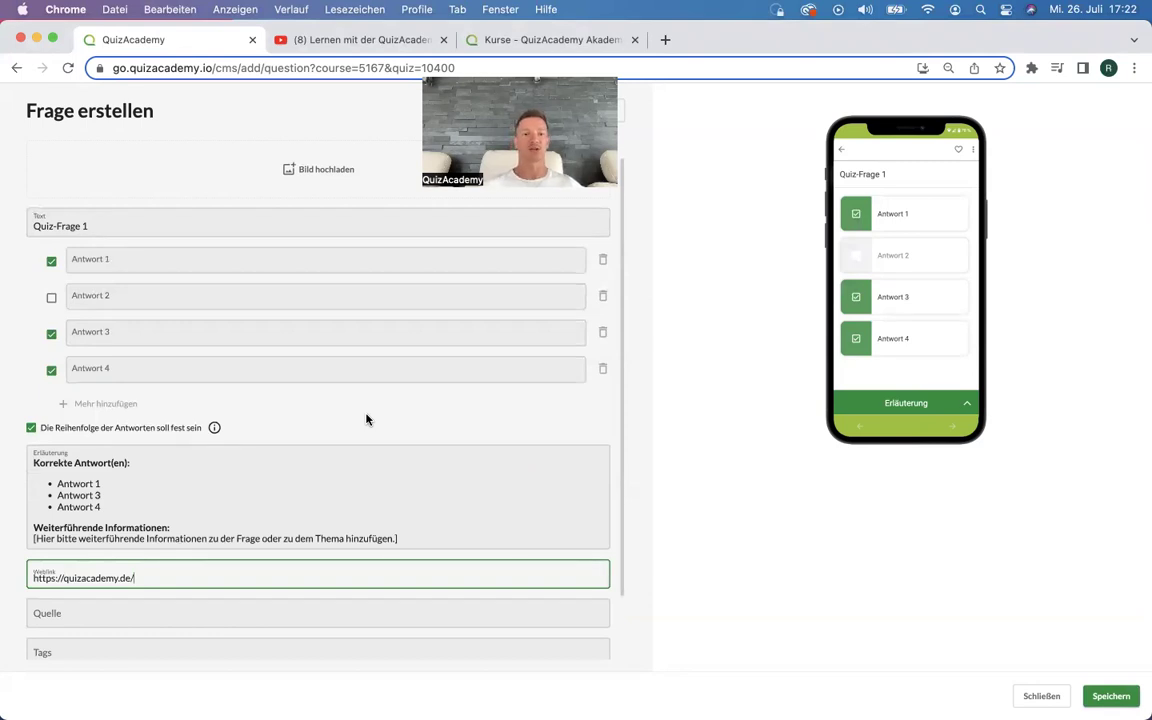
click(78, 153)
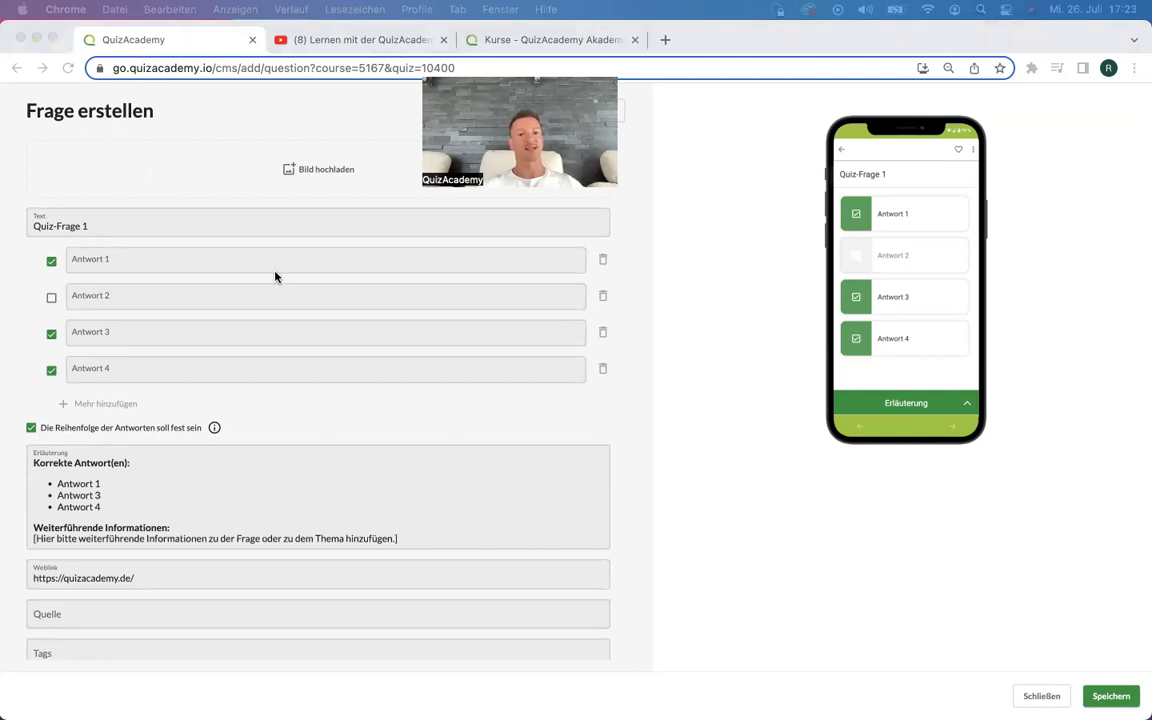
Tag the question with "Thema 1" and save it, continuing with a new blank question.
scroll(264, 359, down, 2)
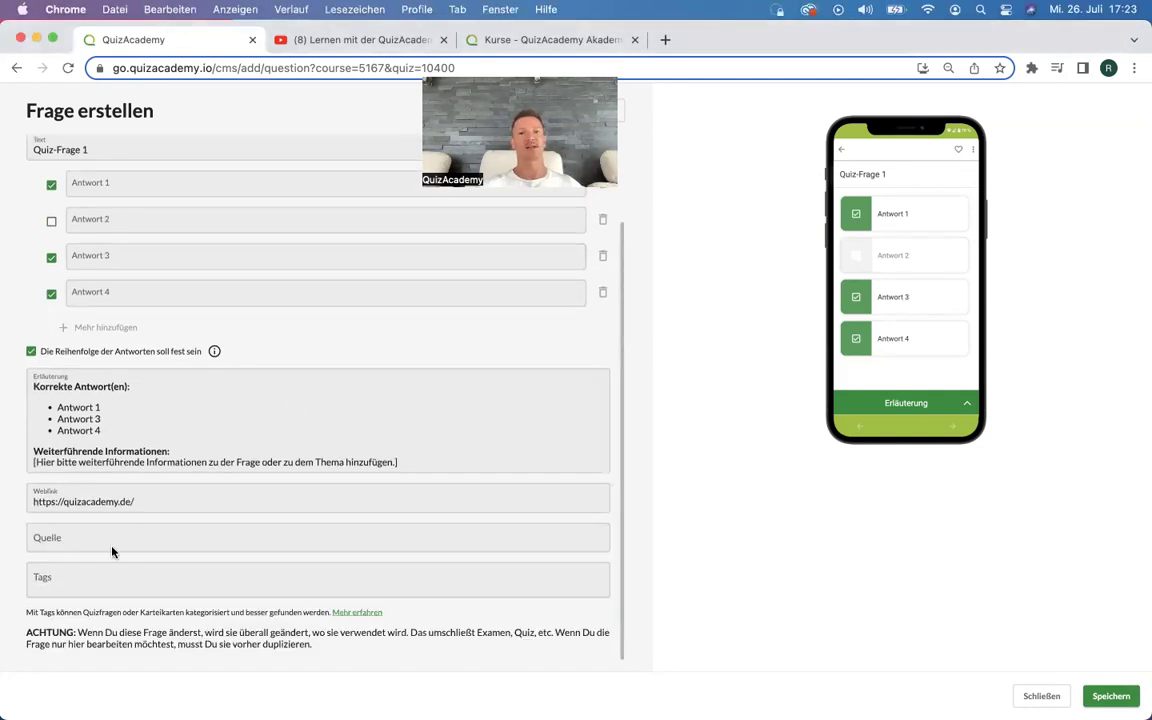
click(76, 580)
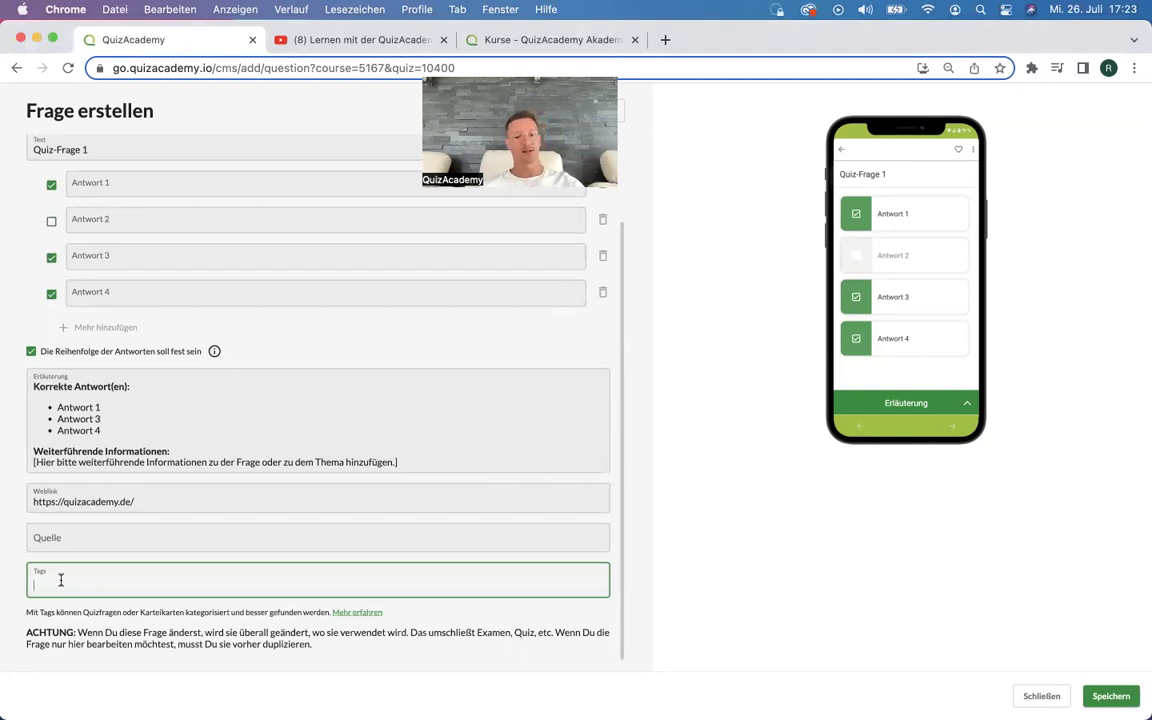
text(Thema 1)
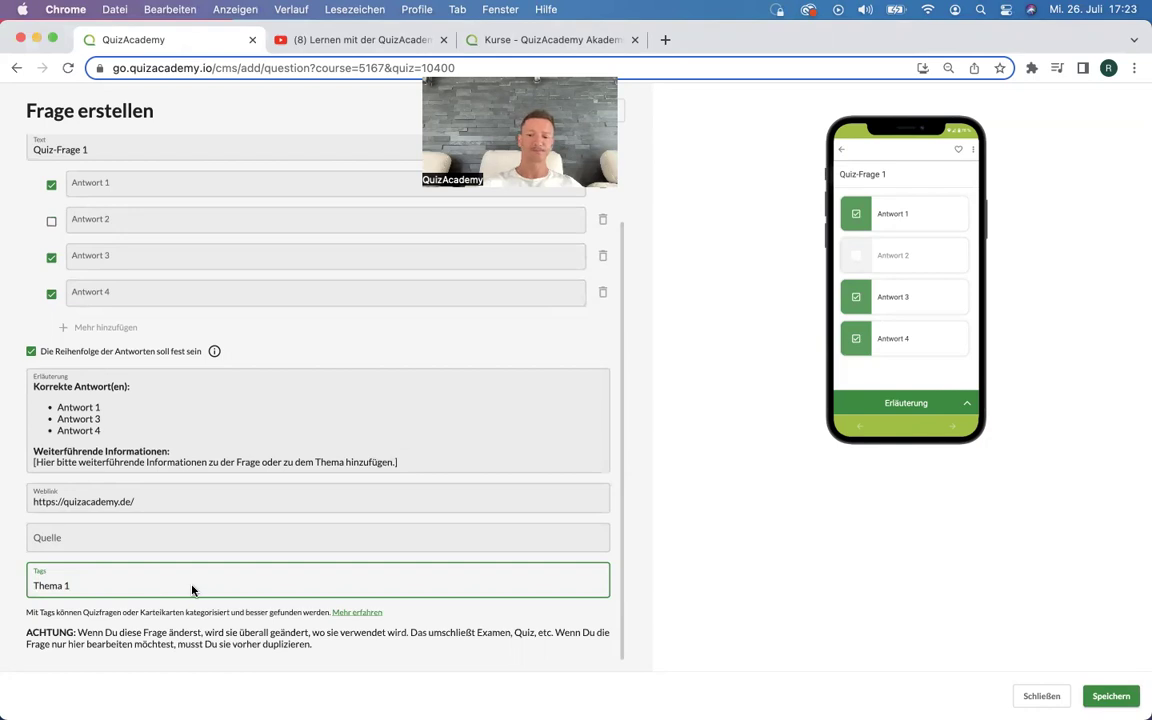
key(Return)
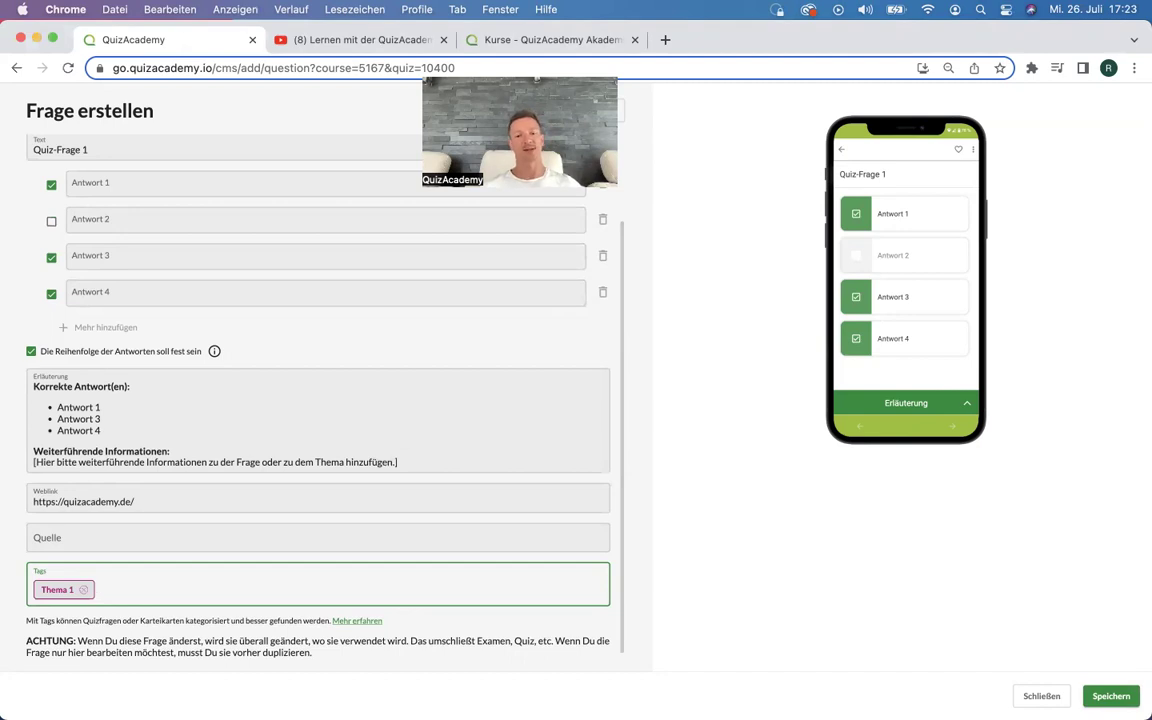
click(1110, 696)
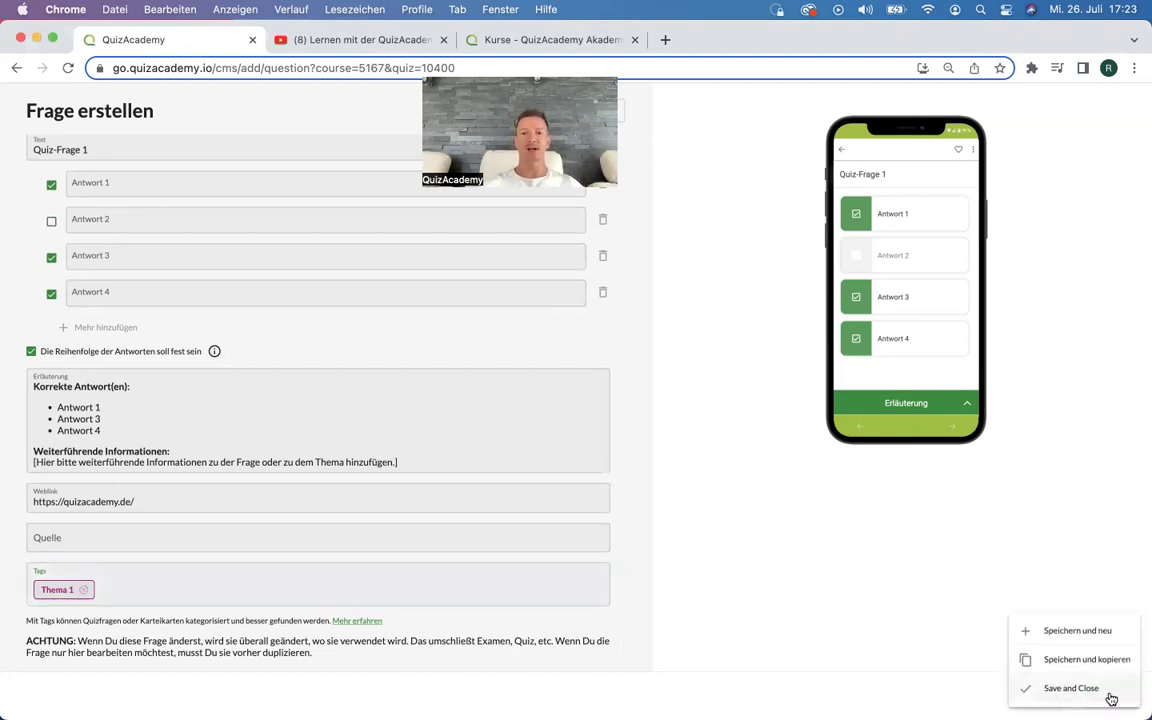
click(1063, 634)
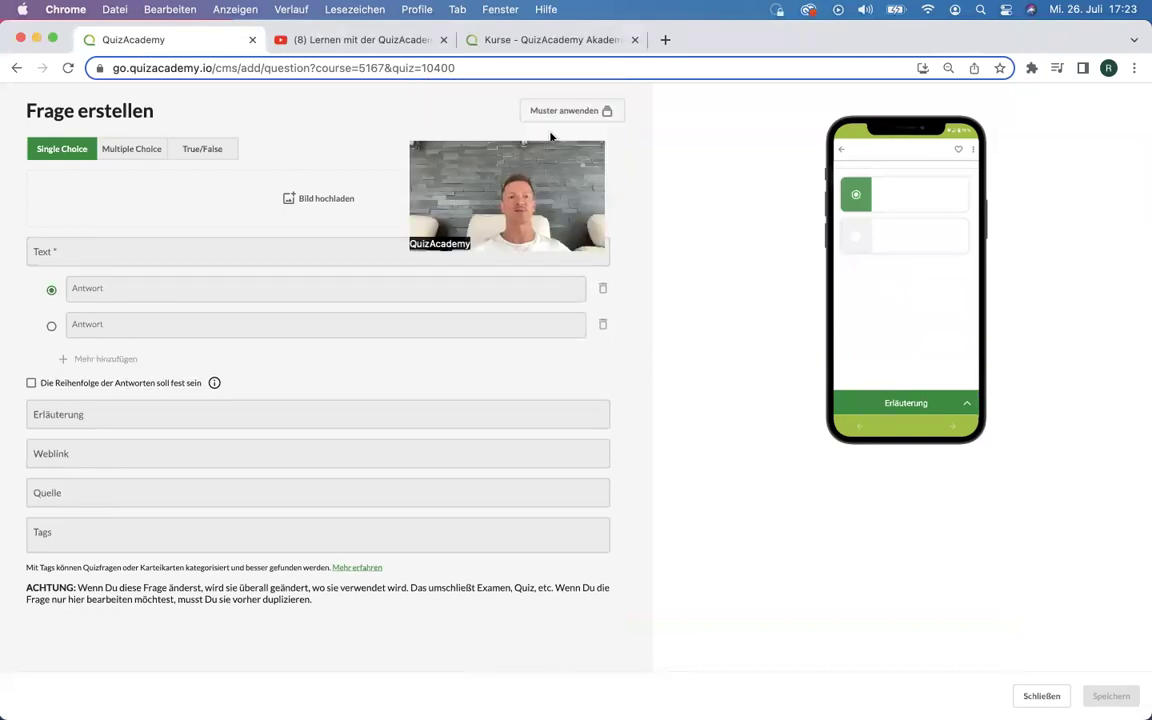
Fill the new question from the Single Choice sample template, then save and close it.
click(573, 112)
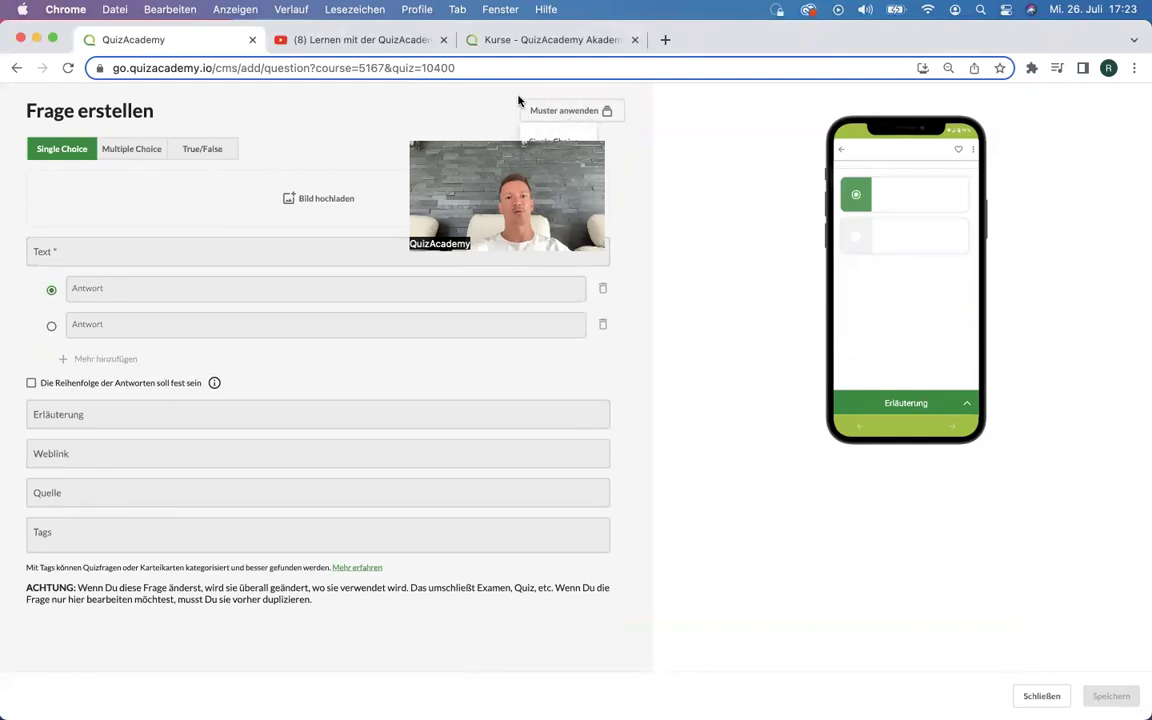
click(568, 141)
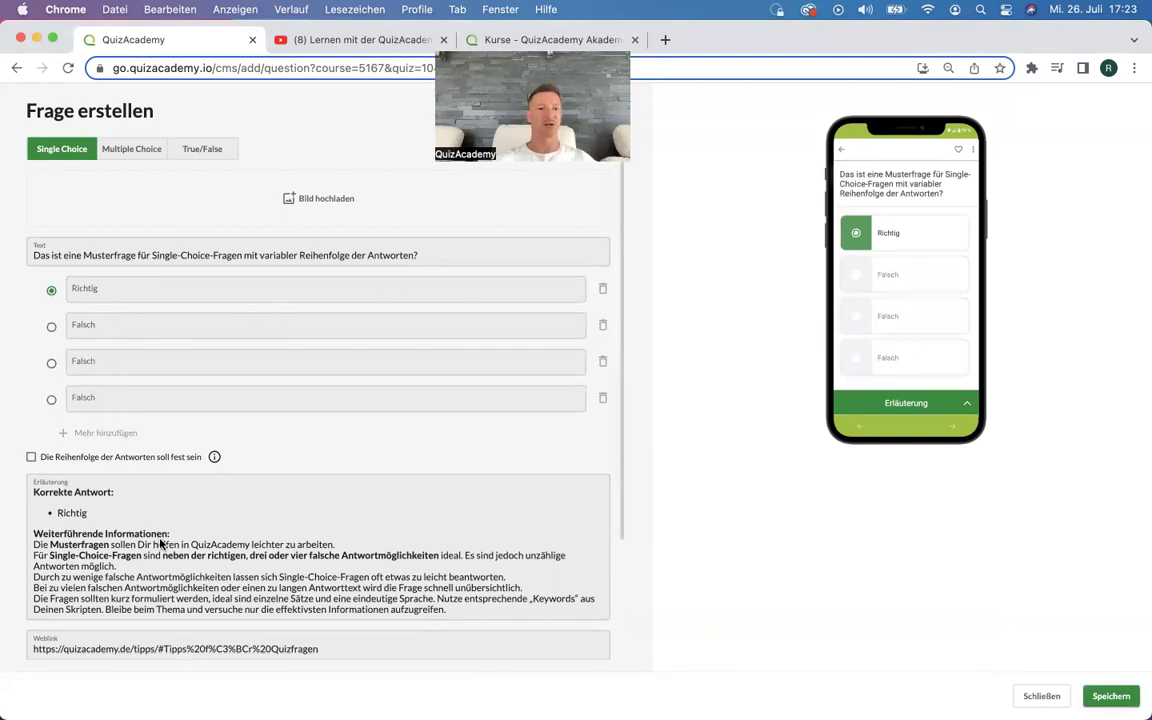
scroll(158, 542, down, 3)
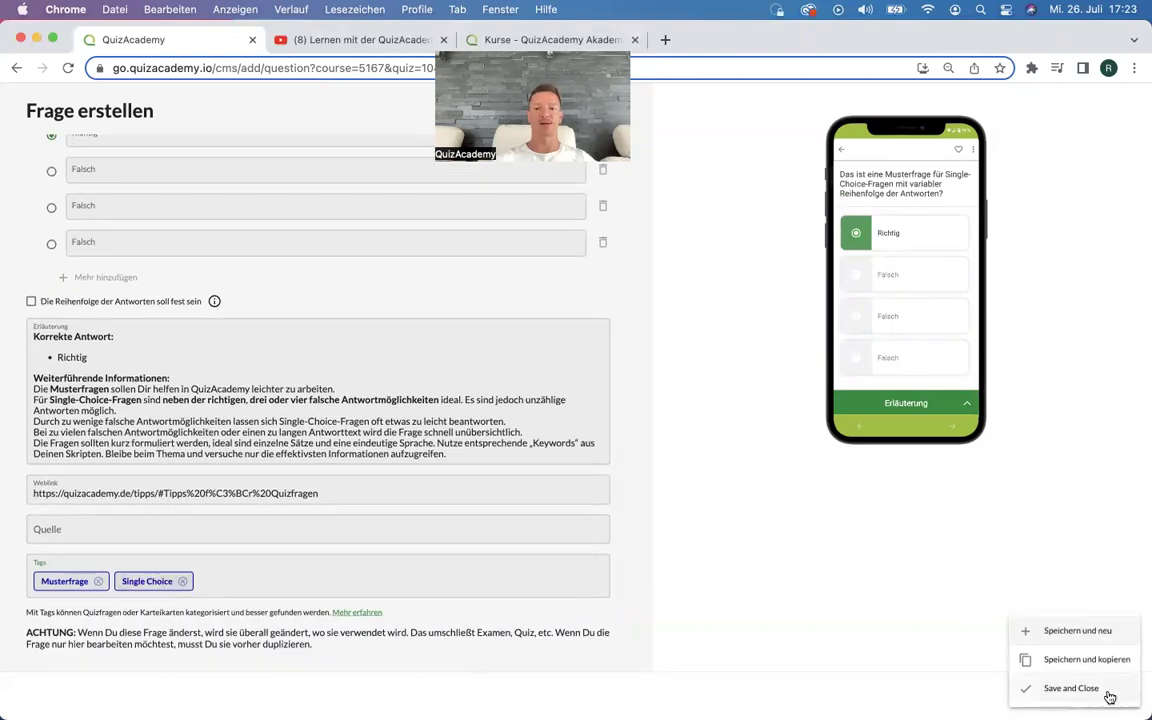
click(1105, 692)
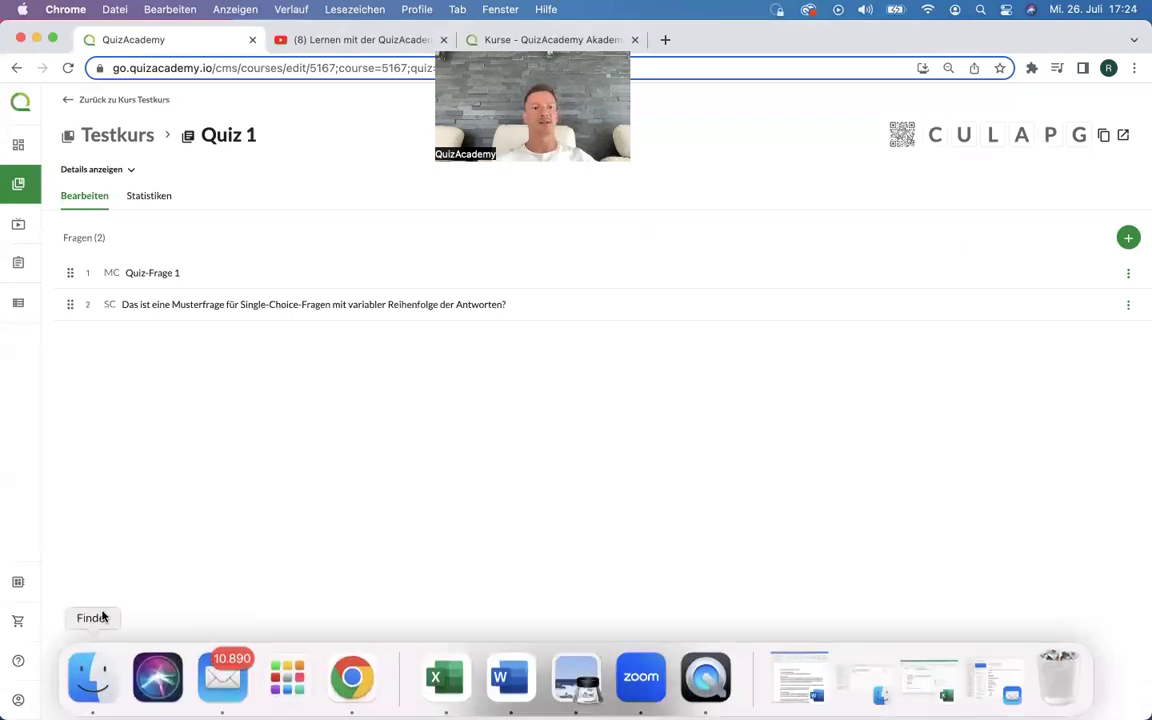
mouse_move(69, 304)
mouse_down()
mouse_move(69, 270)
mouse_move(69, 303)
mouse_up()
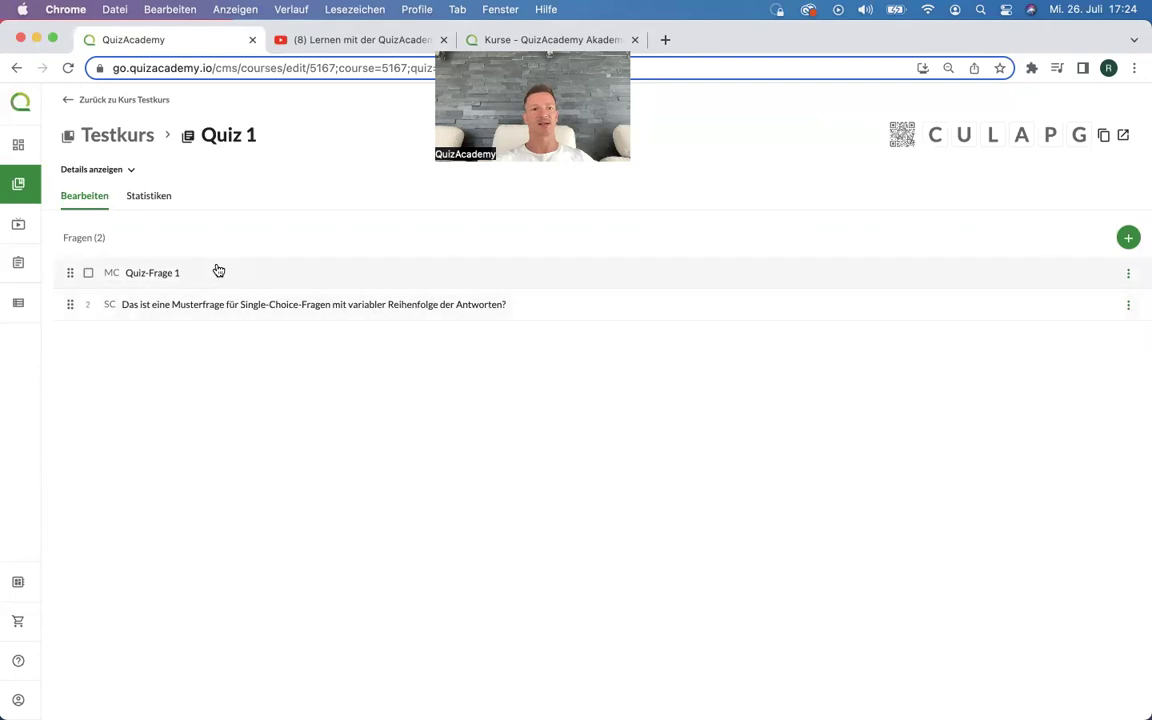
Go back to the course, open Quiz 2 and start adding questions to it from the existing ones.
click(108, 101)
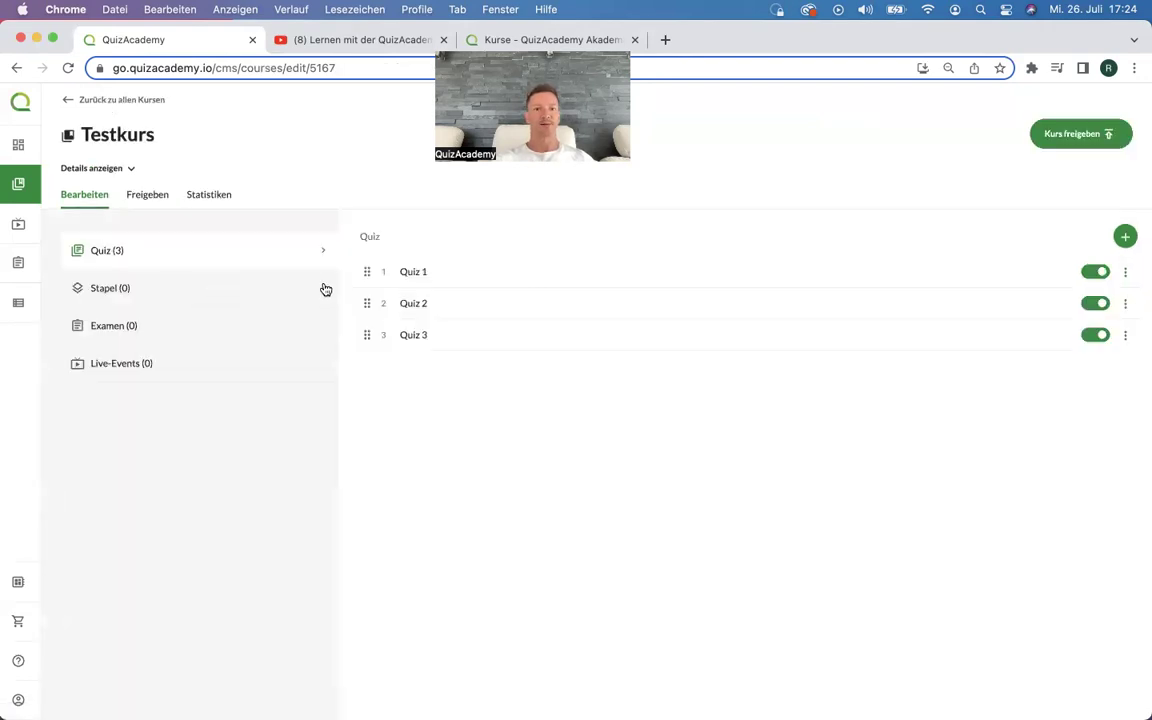
click(412, 304)
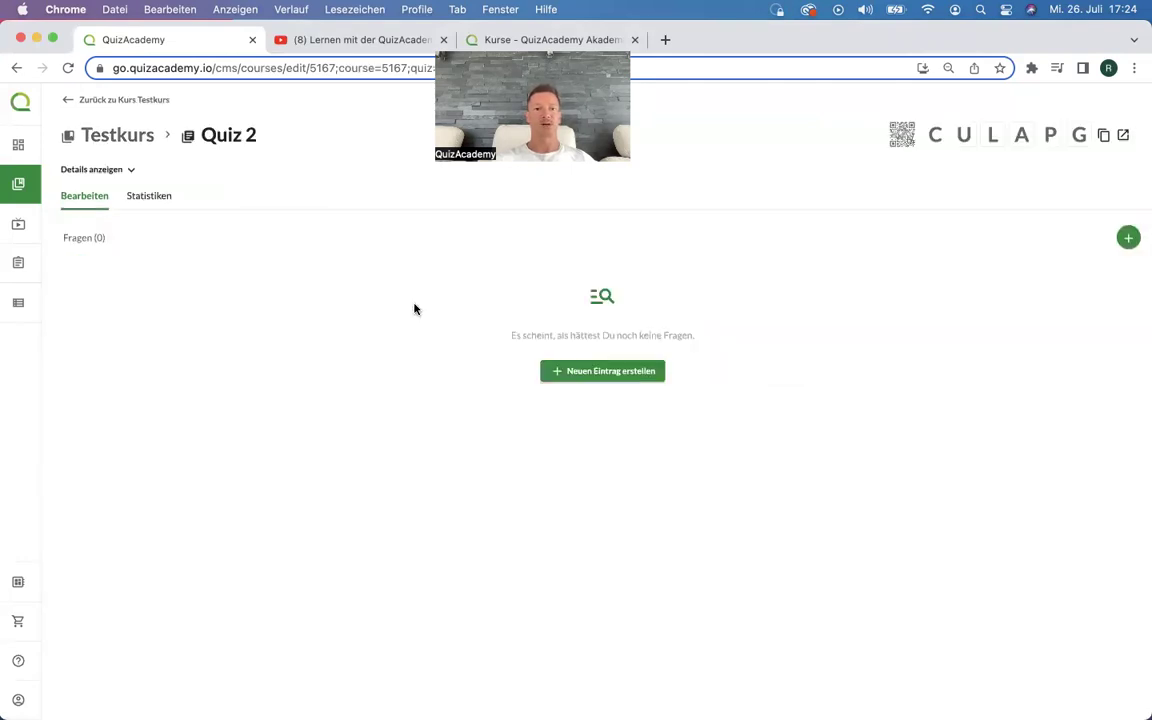
click(1128, 238)
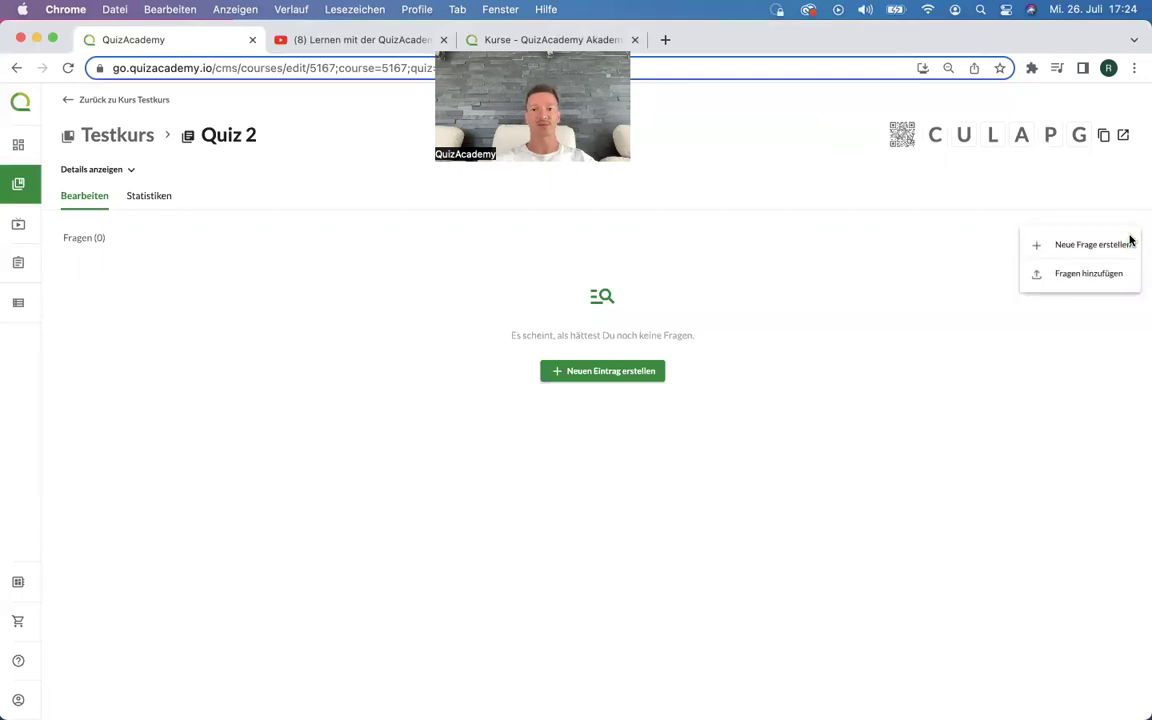
click(1068, 276)
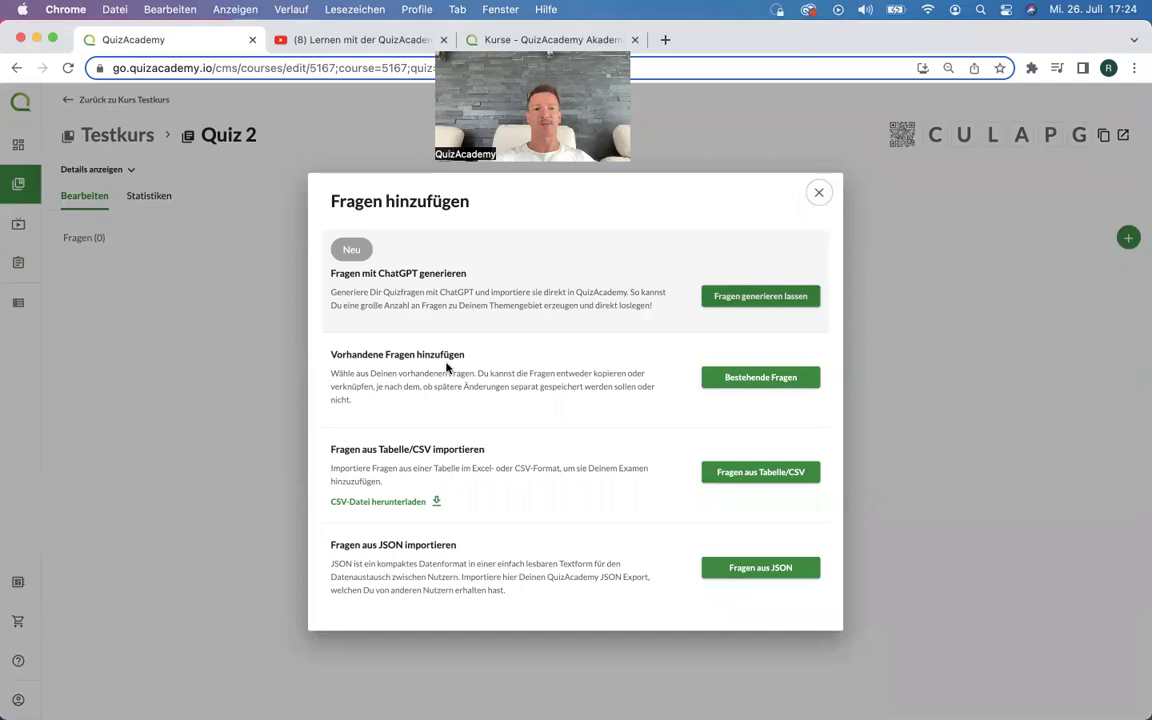
click(751, 380)
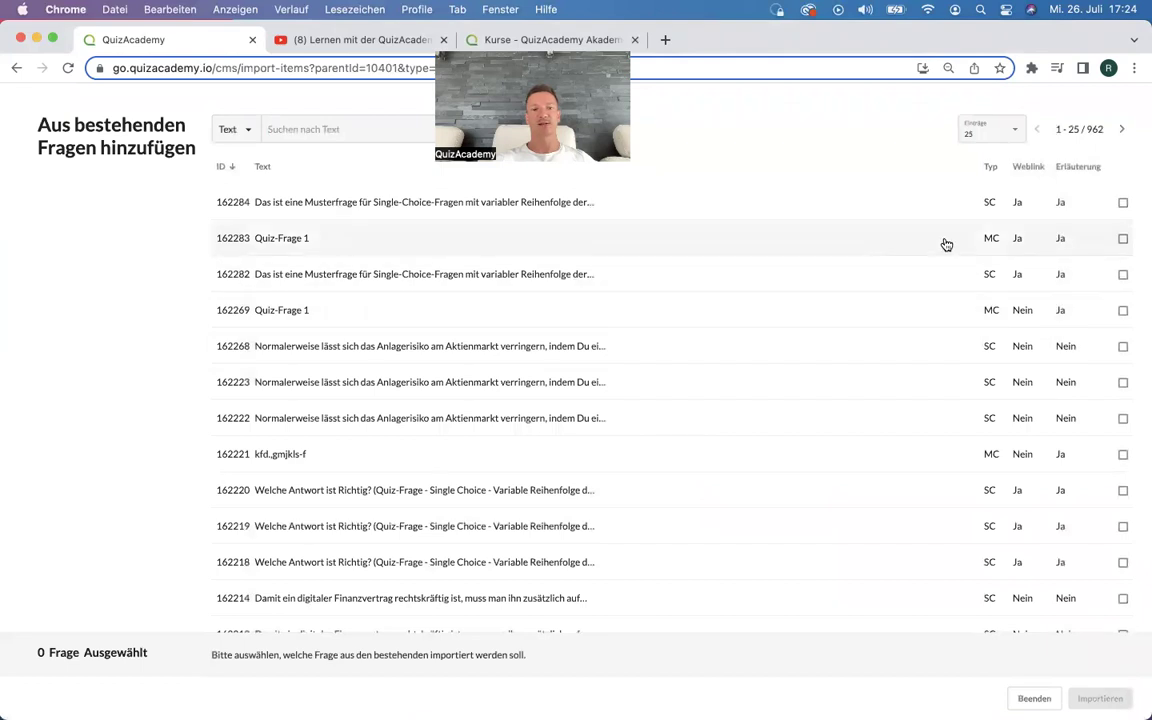
Import existing question 162268 about investment risk on the stock market into Quiz 2 as linked content (Inhalte verknüpfen).
click(1123, 347)
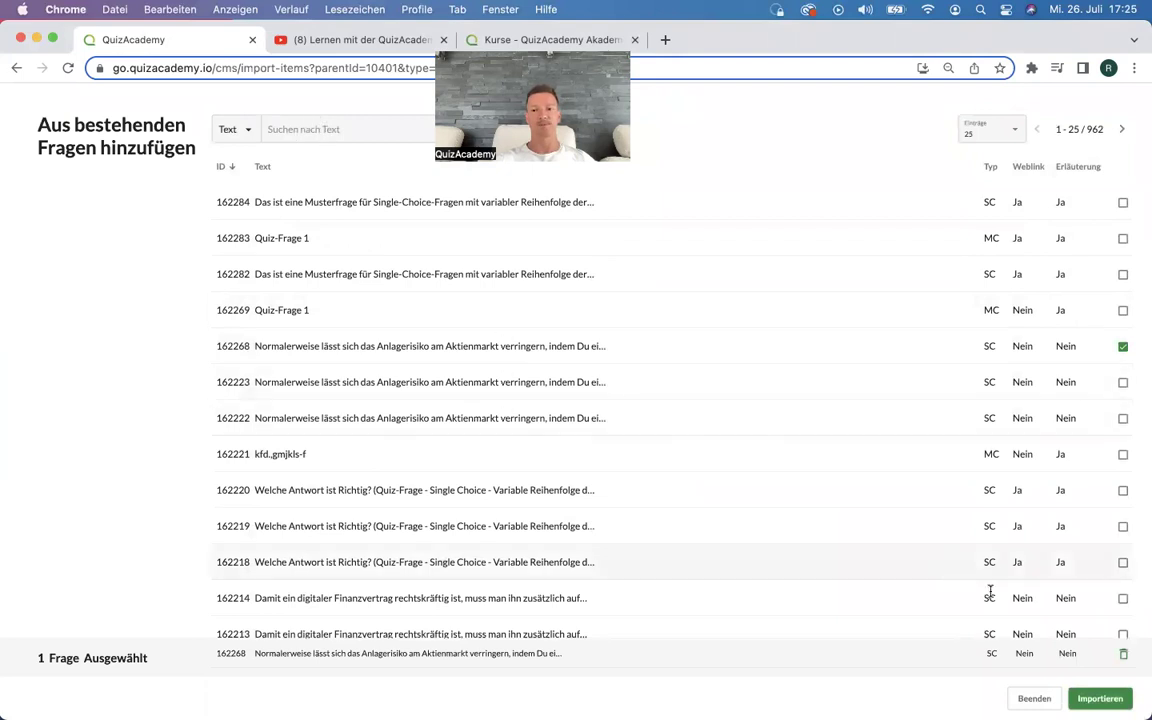
click(1099, 696)
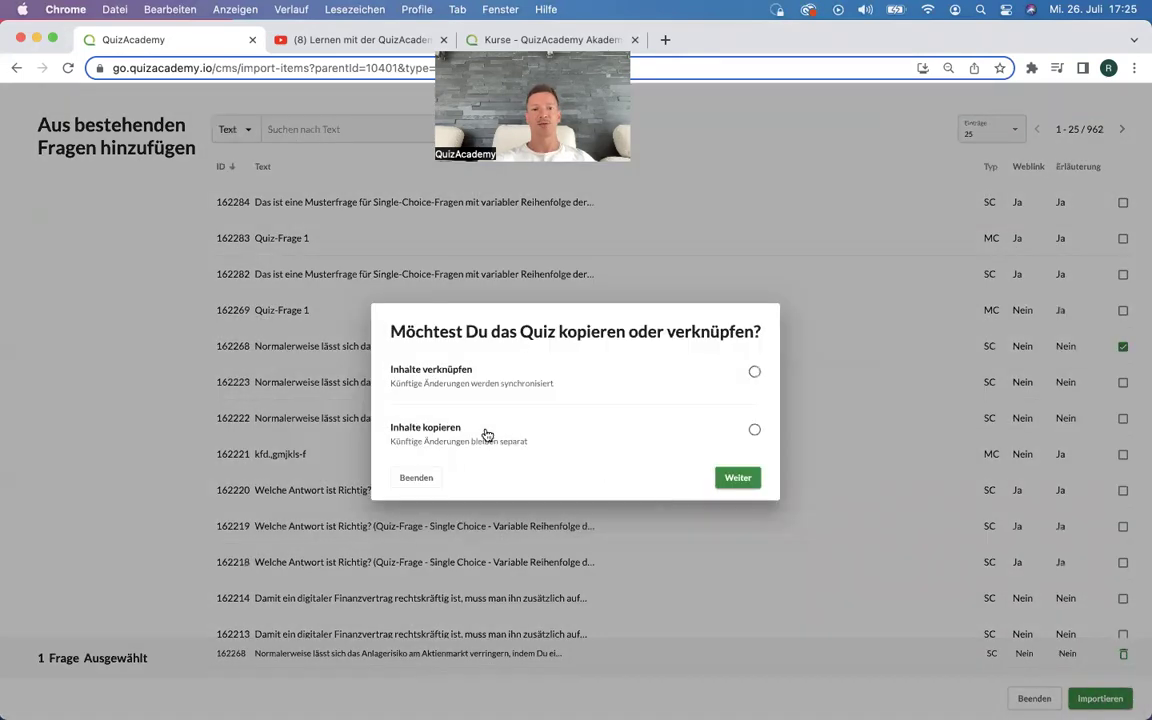
click(755, 374)
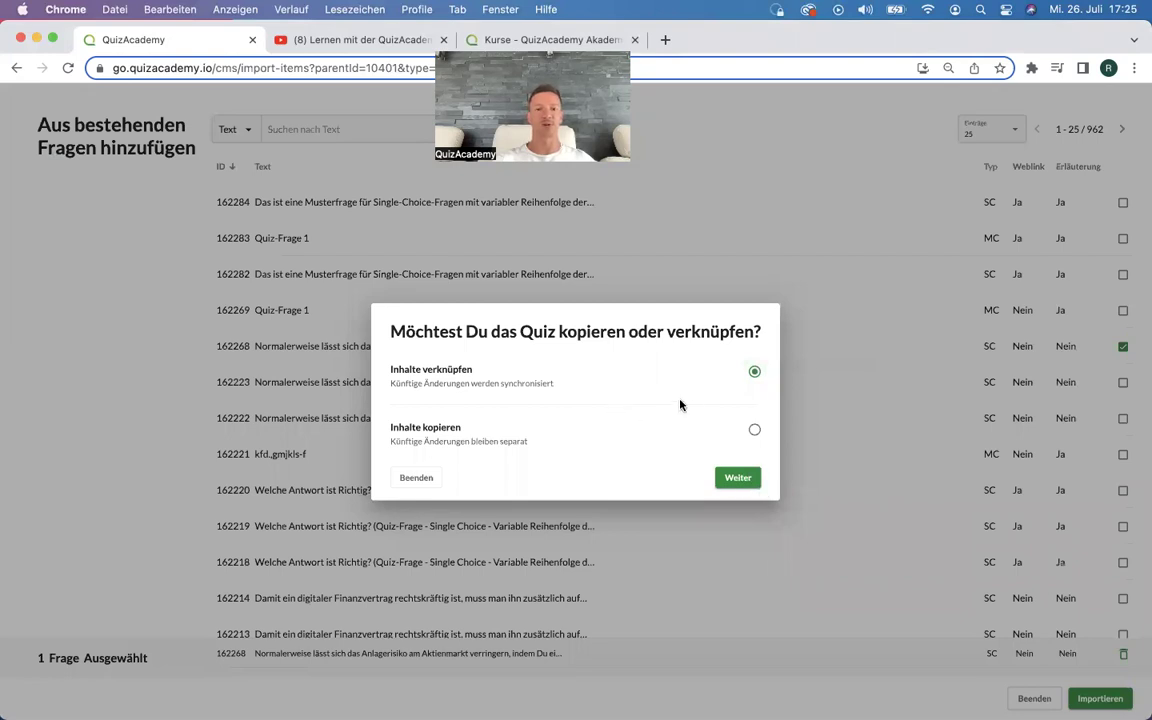
click(738, 479)
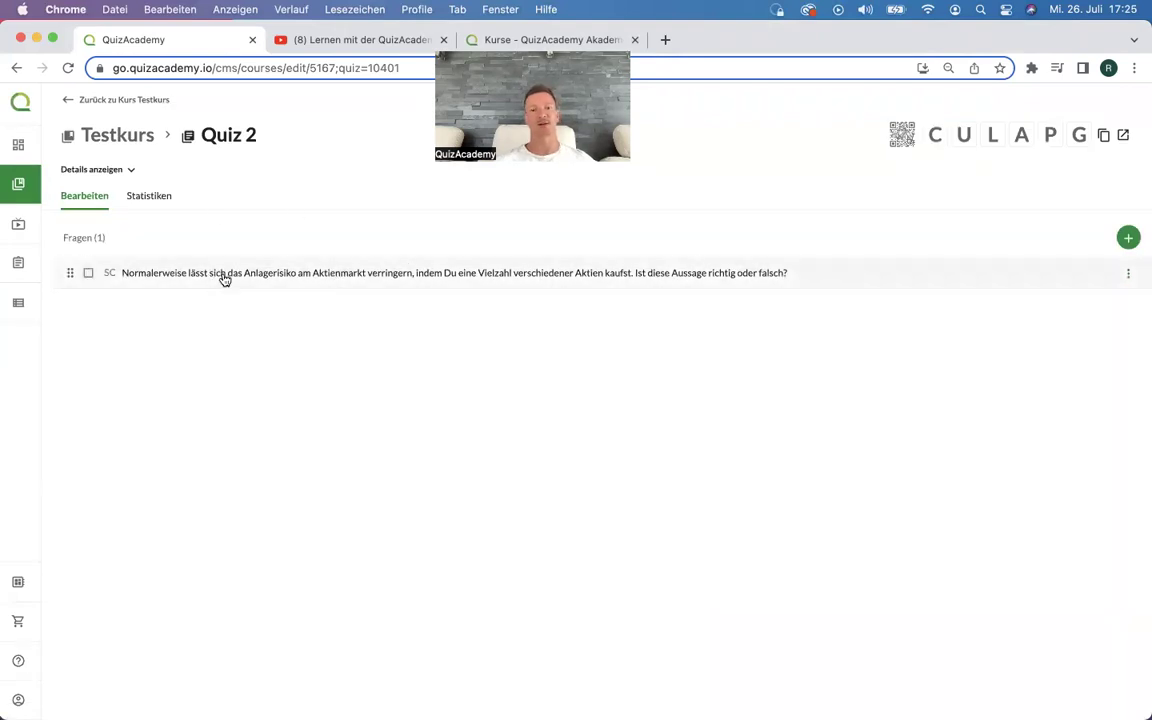
Return to the Testkurs overview and add a flashcard stack named "Stapel 2", saving it and continuing with a new blank stack.
click(104, 101)
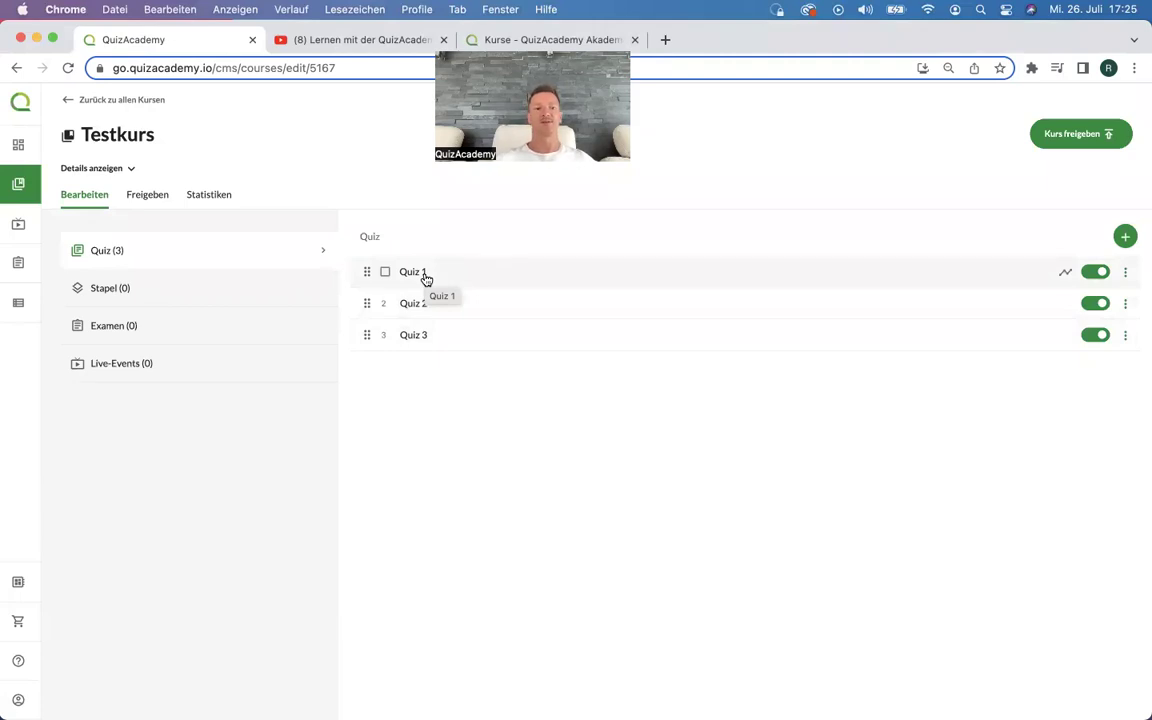
click(118, 290)
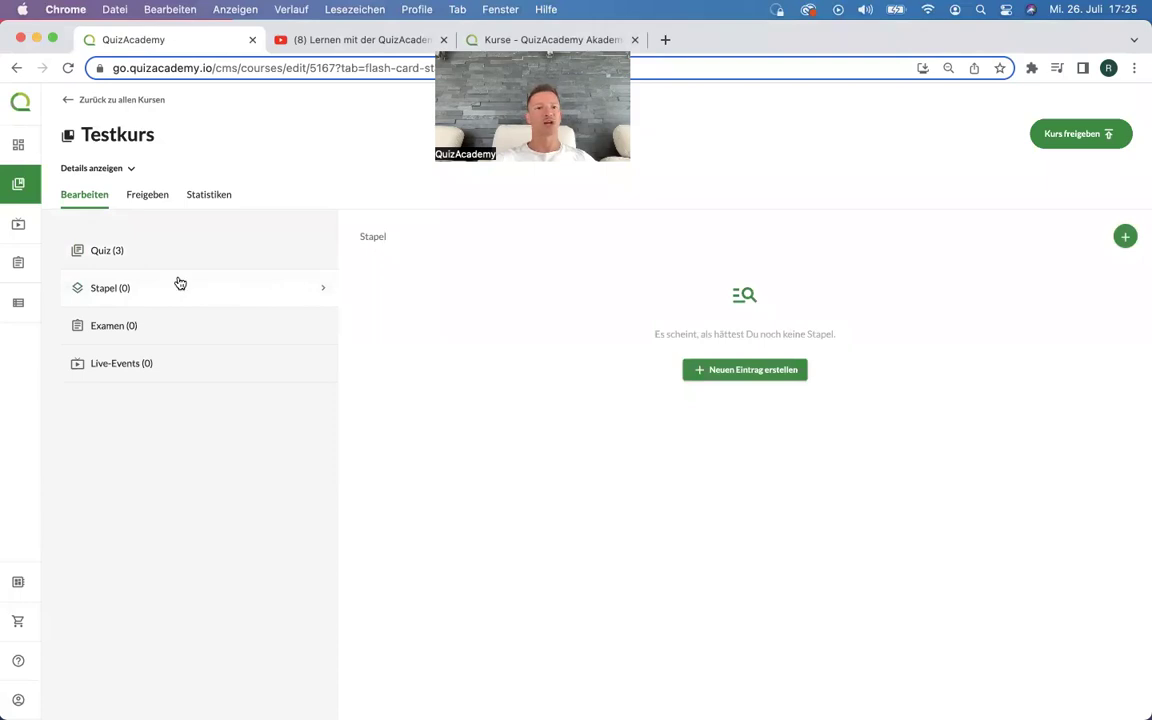
click(1125, 238)
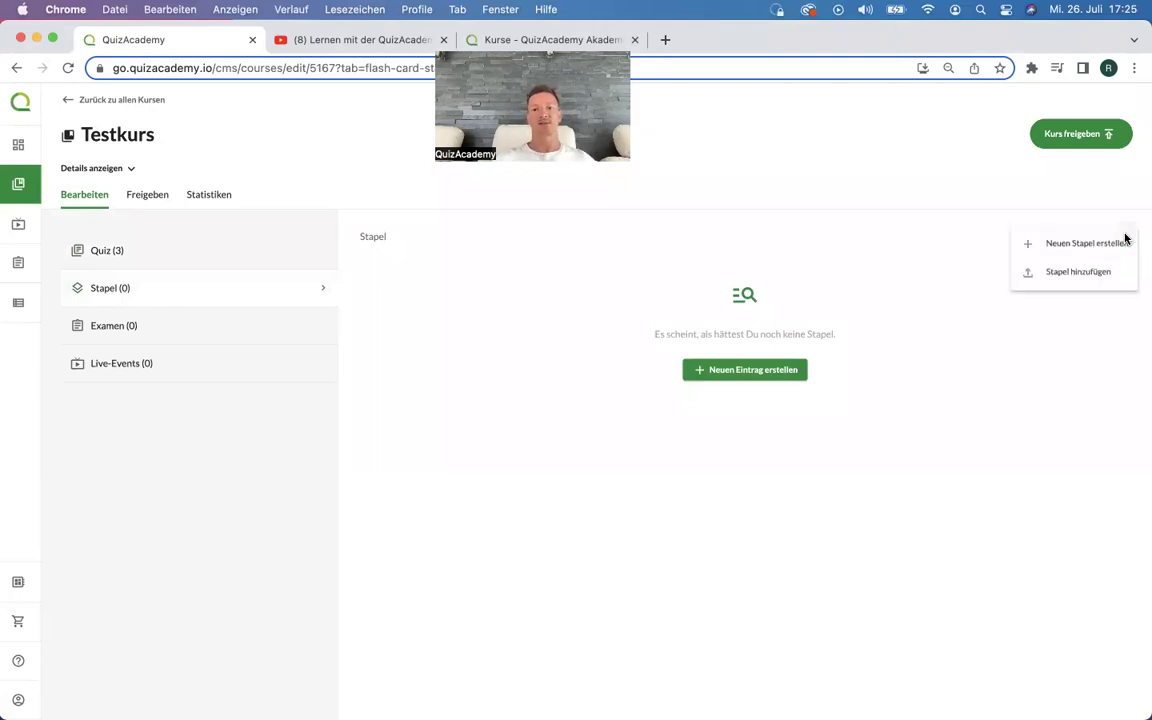
click(1056, 246)
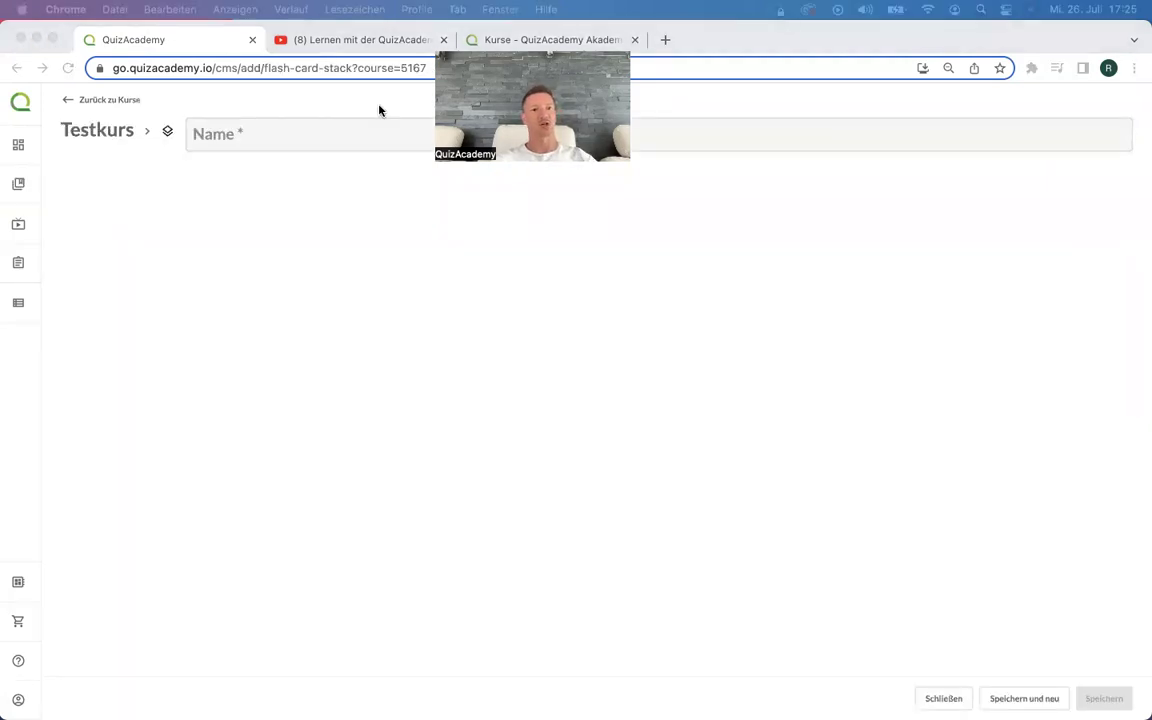
click(255, 134)
text(Stapel 2)
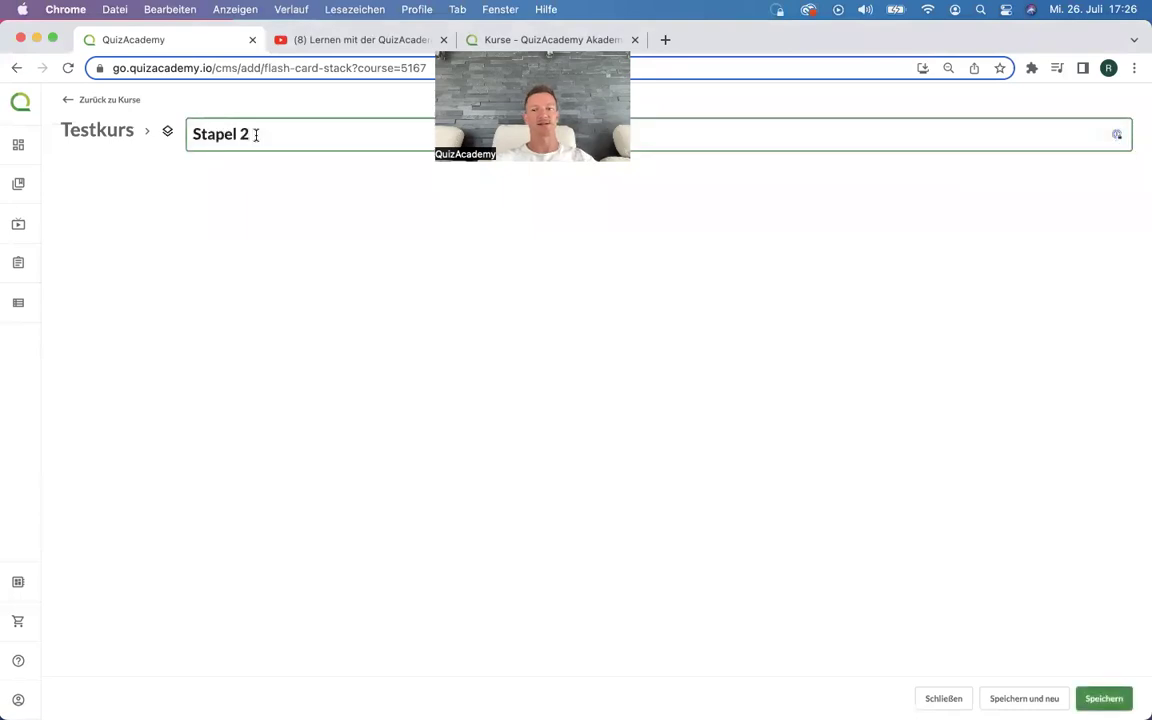
click(1008, 697)
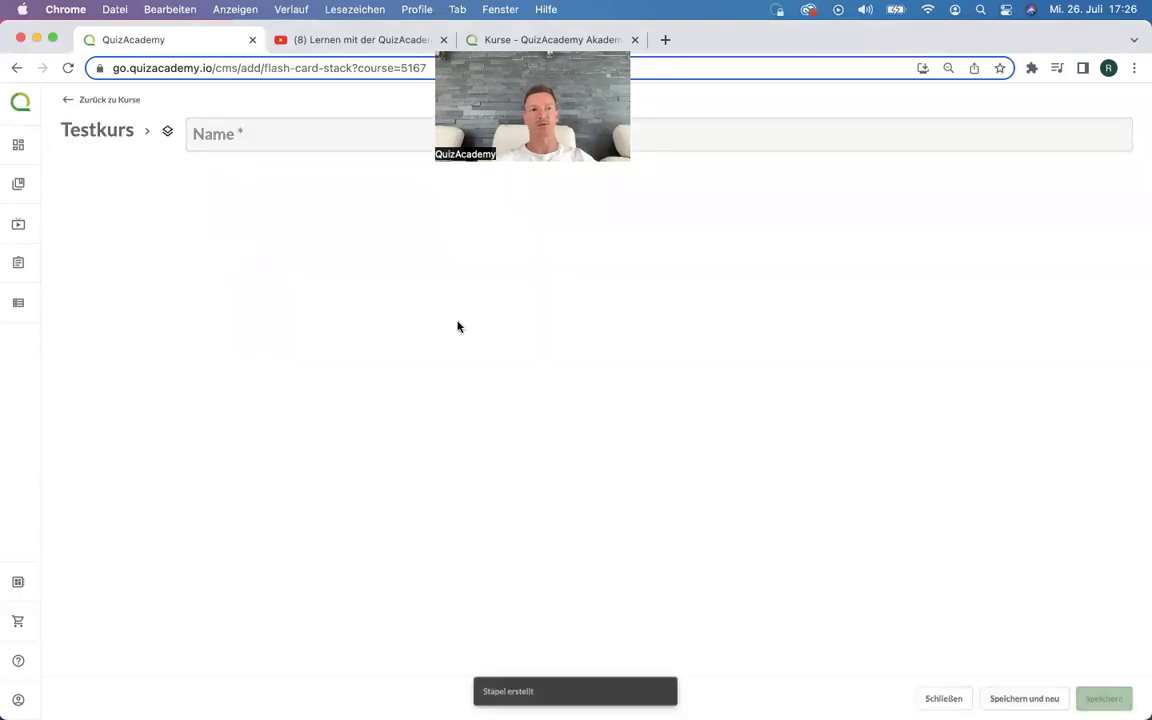
Add the stacks "Stapel 1" and "Stapel 3" to the course and move Stapel 1 to first place in the stack list.
text(Stapel 2)
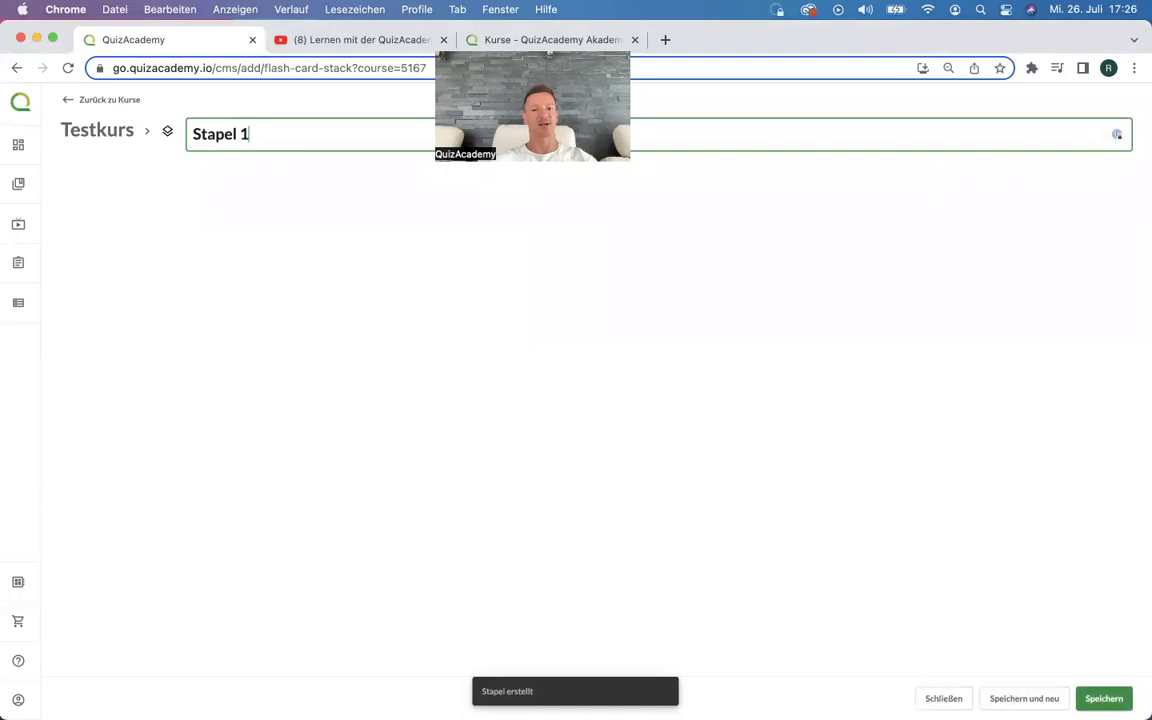
click(1013, 697)
click(278, 148)
text(Stapel 2)
key(BackSpace)
text(3)
click(1104, 698)
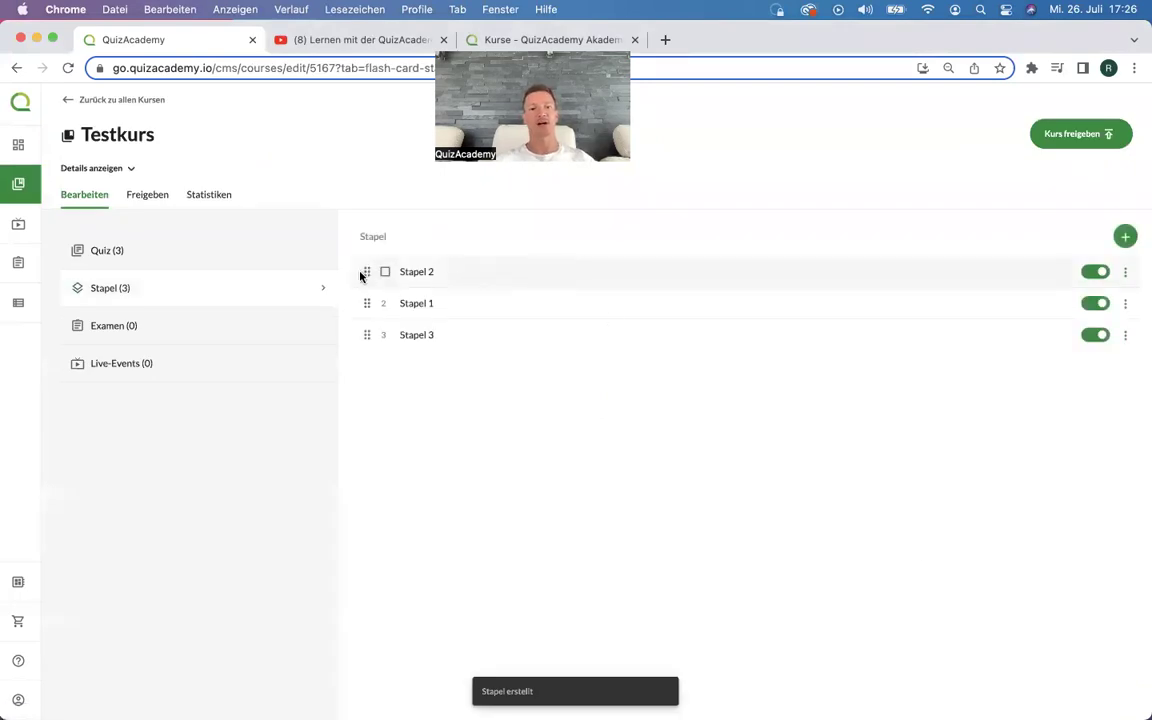
drag(367, 303, 366, 278)
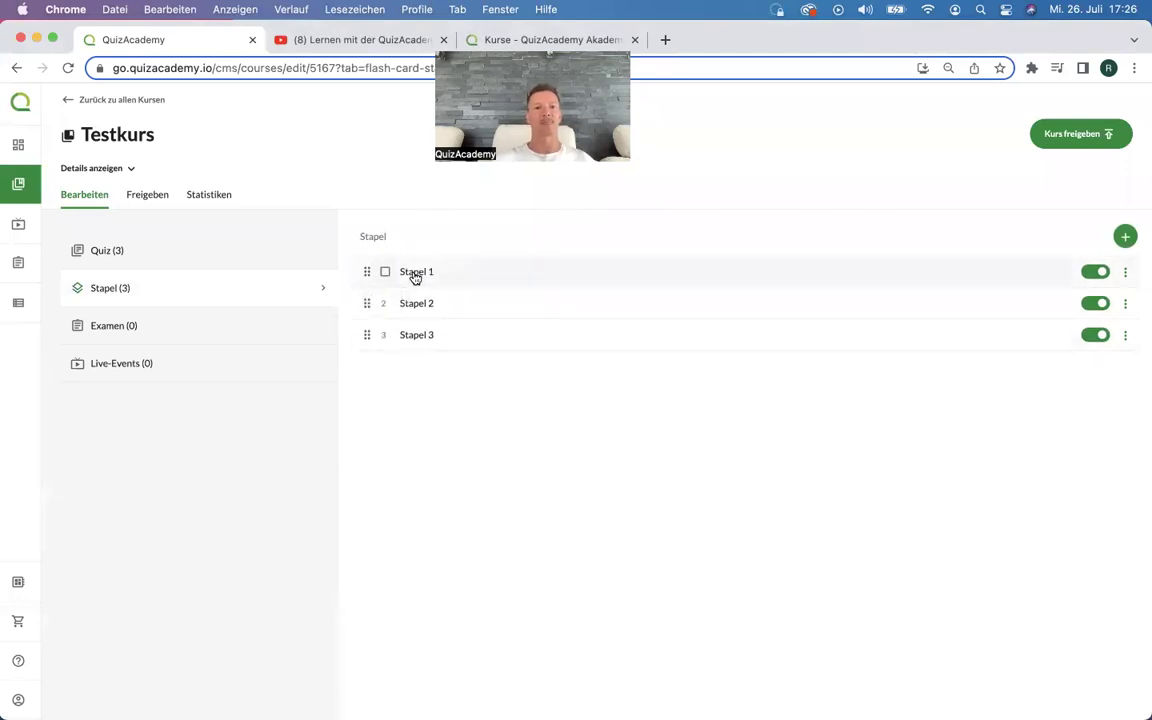
Create a new flashcard in Stapel 1 with the question text "Karteikarten-Frage 1".
click(414, 274)
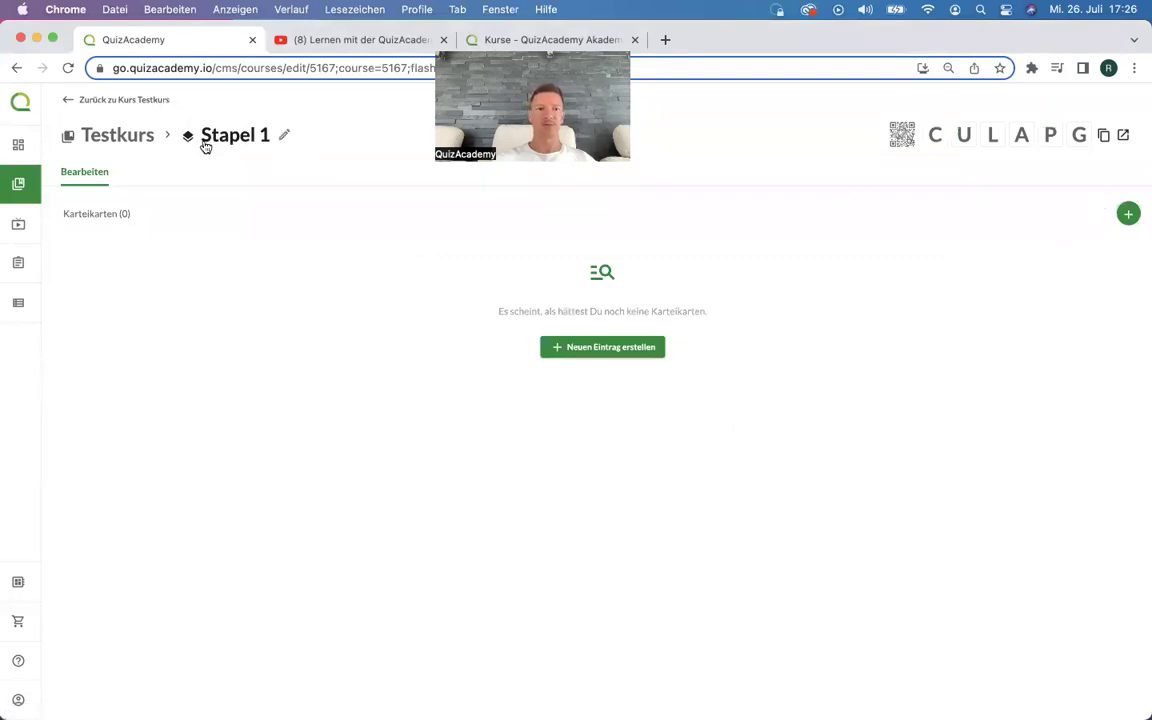
click(1127, 214)
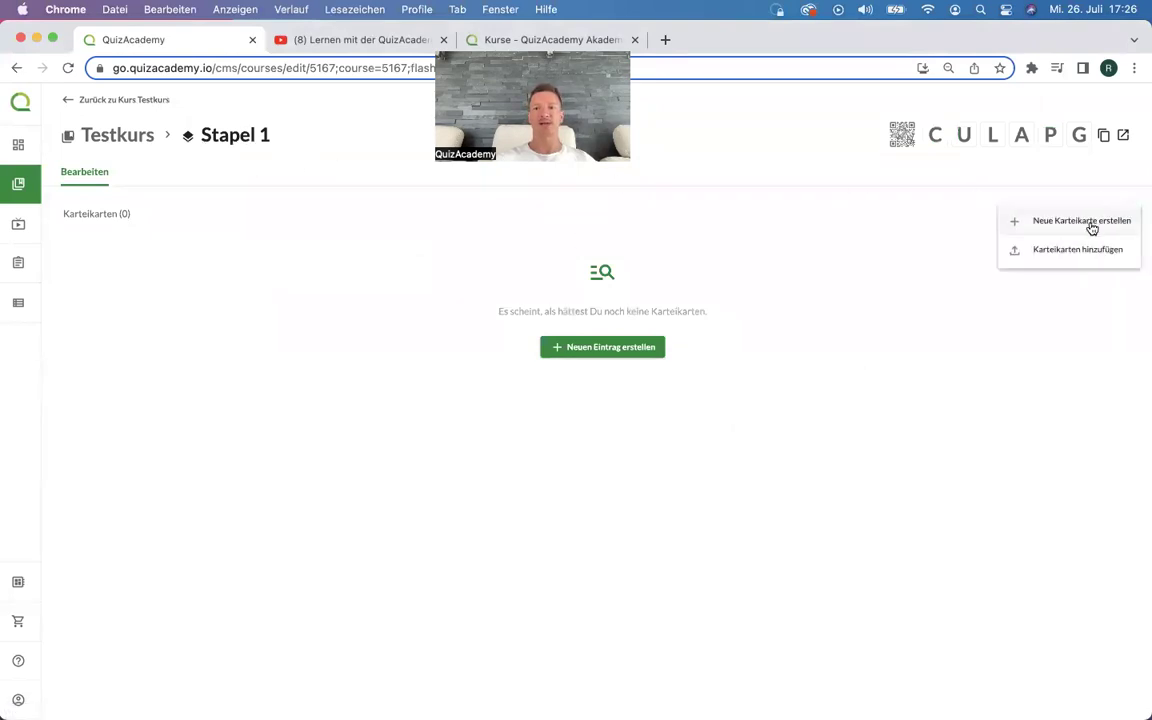
click(1092, 222)
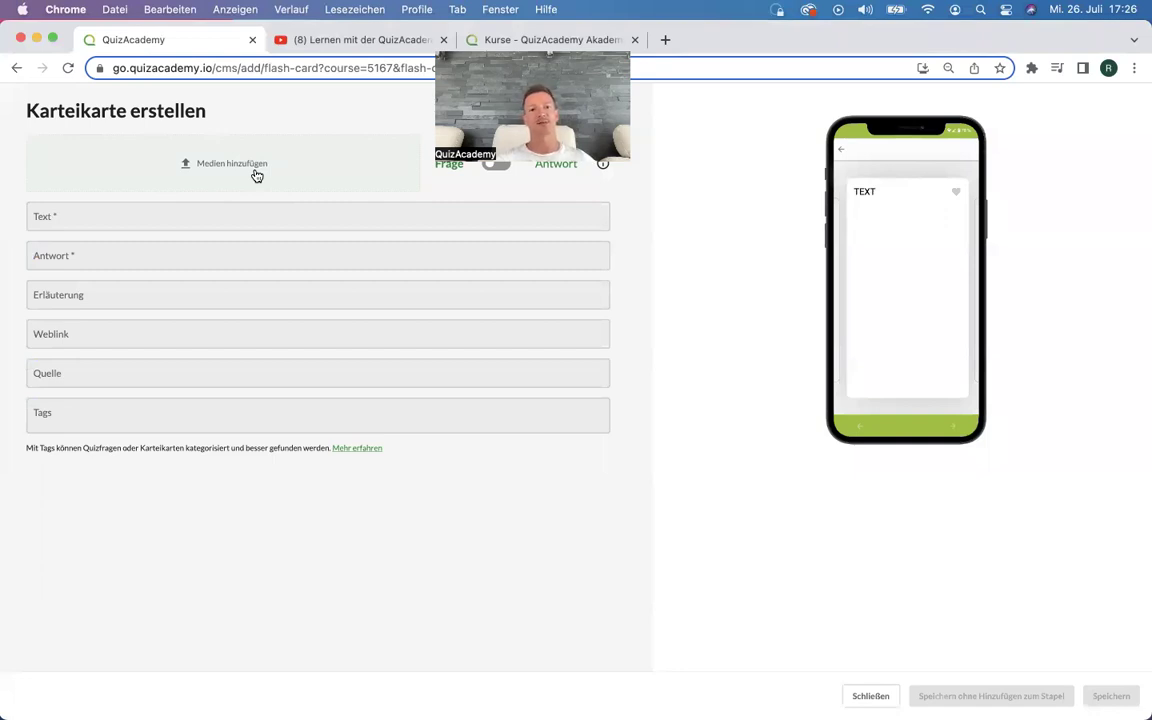
click(220, 152)
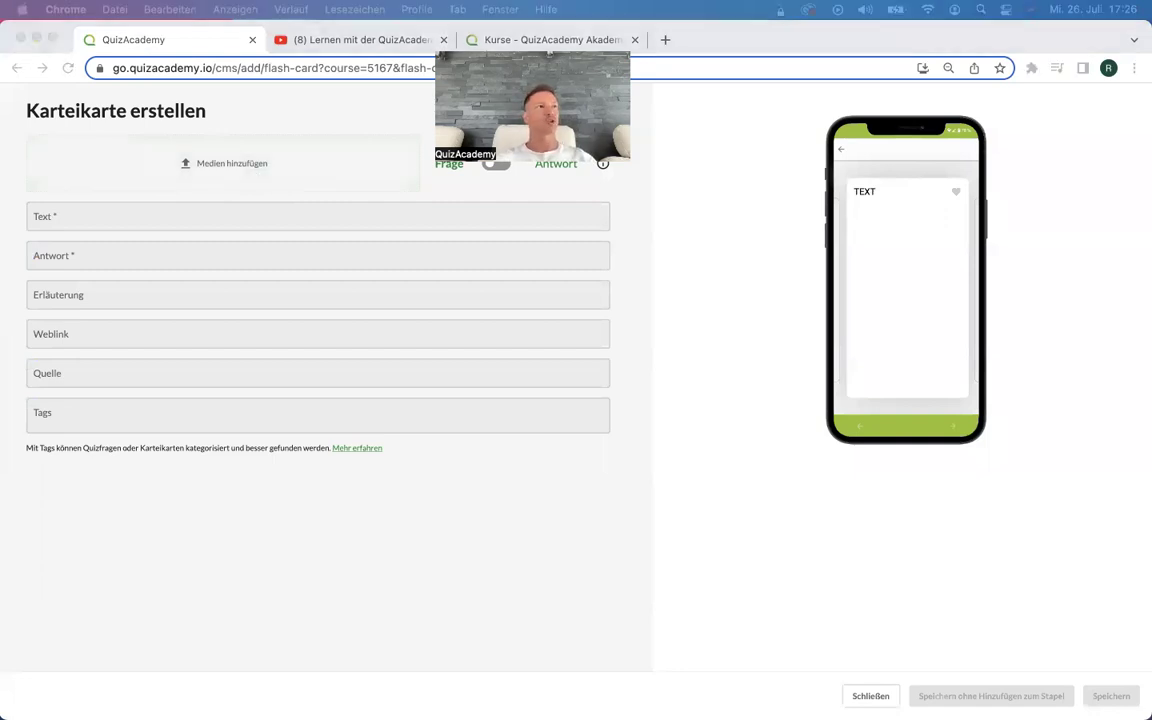
click(128, 205)
text(Karteikarten-Frage 1)
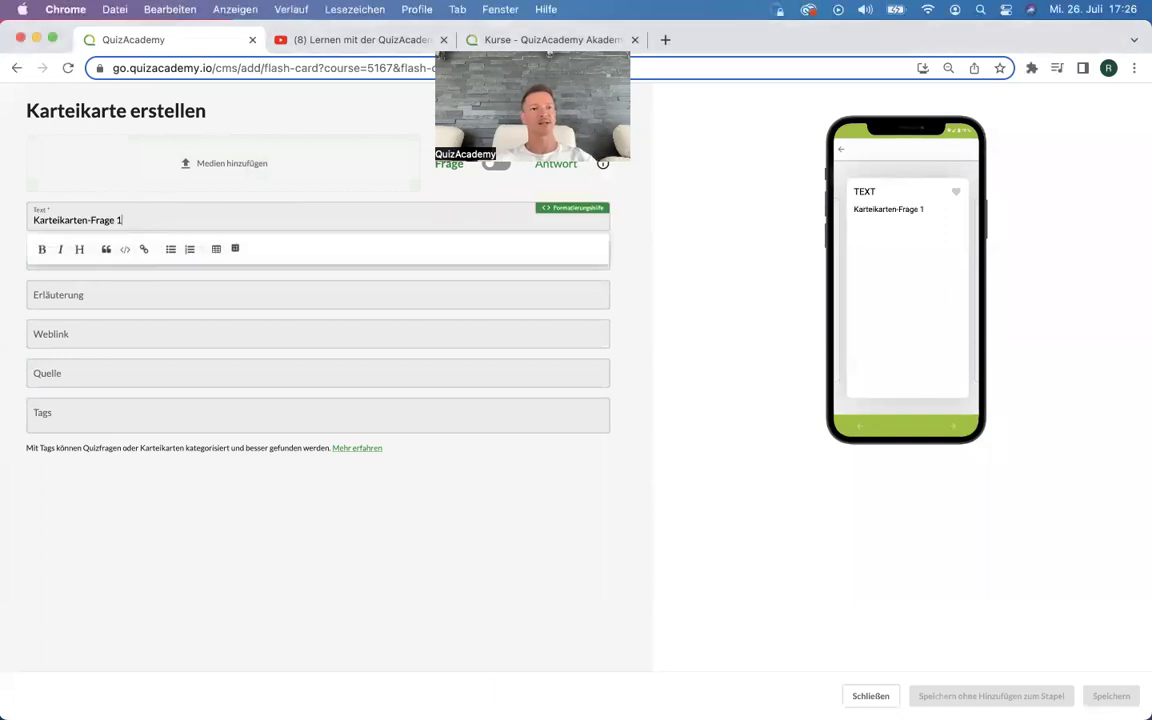
Enter a bulleted answer listing Antwort 1, Antwort 2, Antwort 3 and Antwort 4, and flip the preview card to its answer side.
key(cmd+Tab)
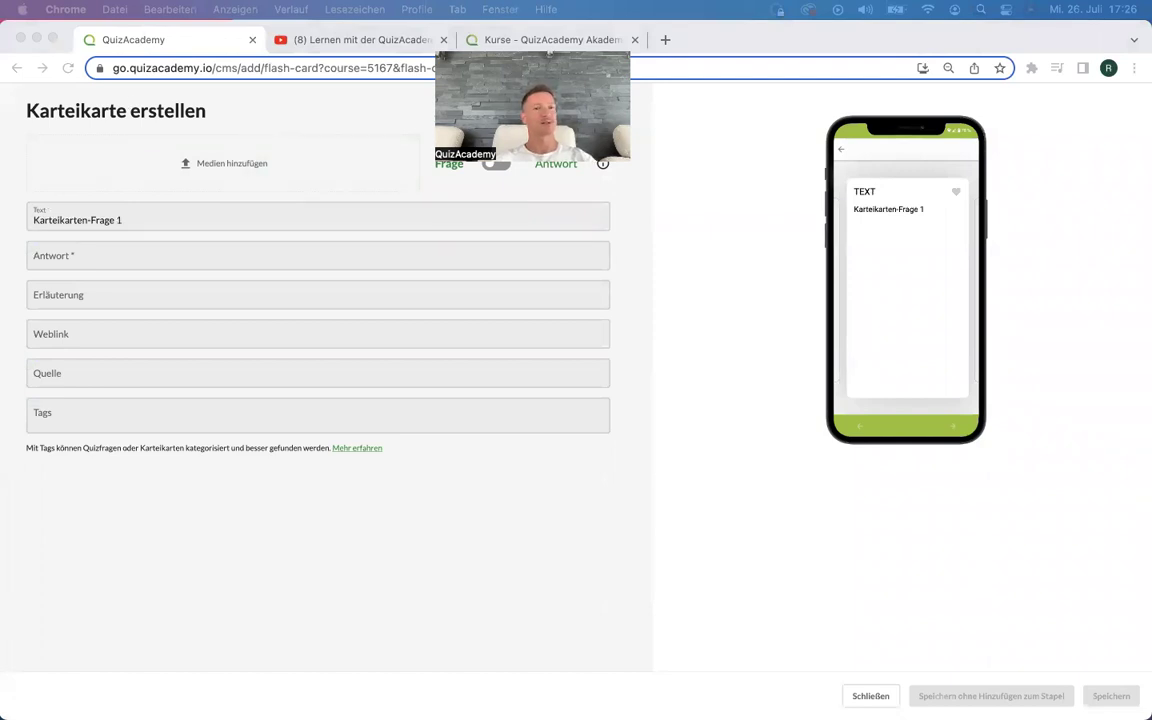
click(247, 258)
text(* Antwort 1 * Antwort 2 * Antwort 3 * Antwort 4)
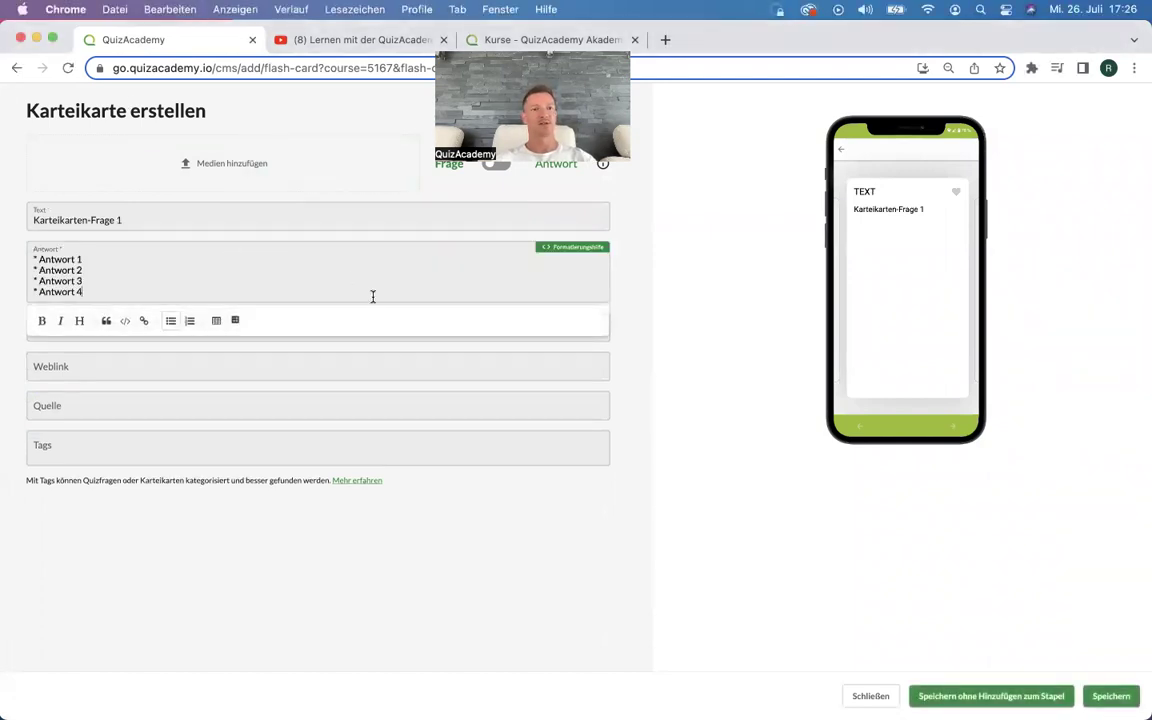
click(642, 247)
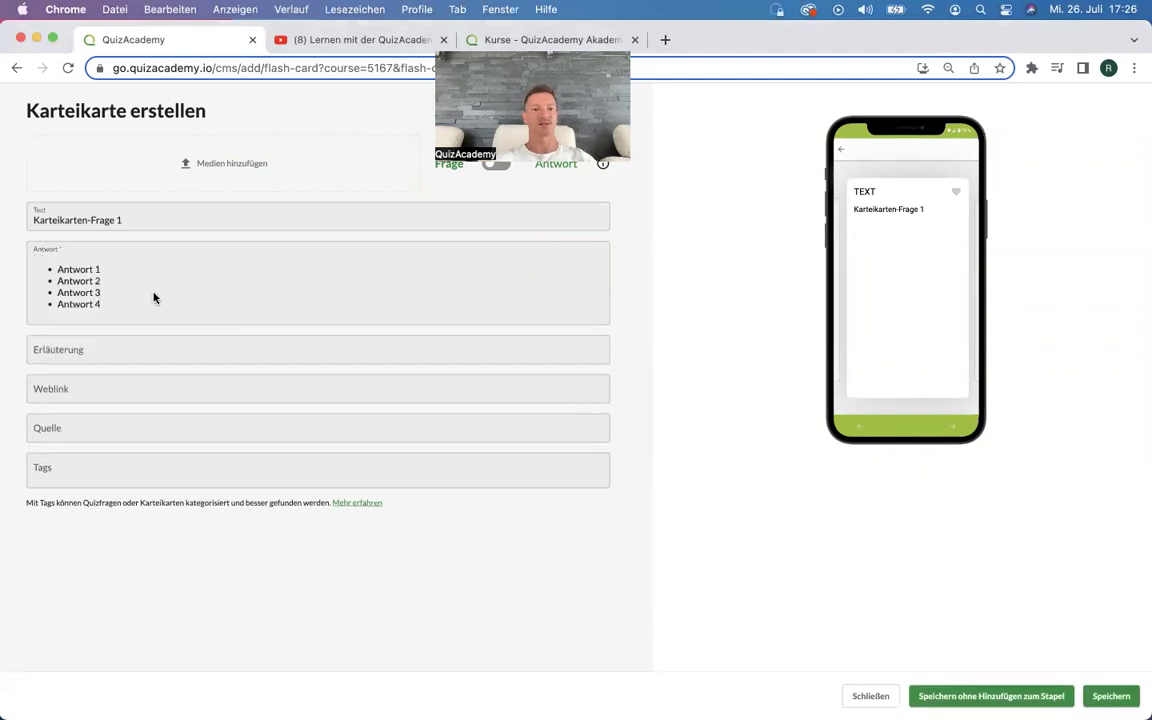
click(930, 290)
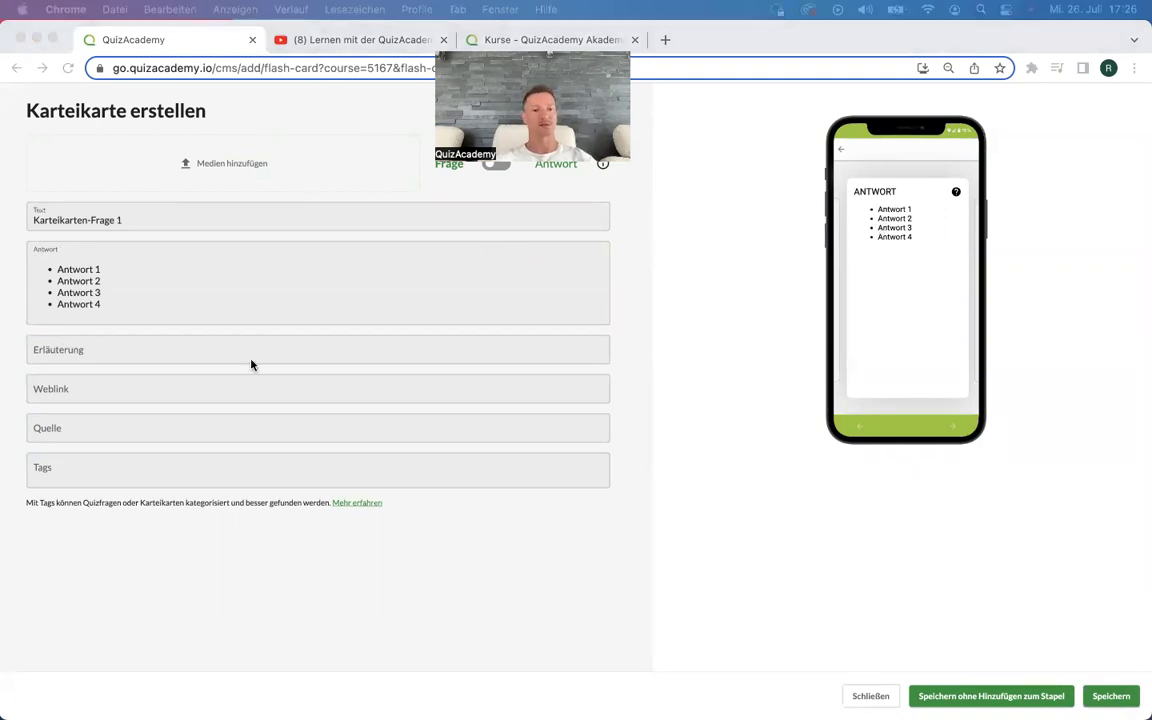
click(93, 386)
text(https://quizacademy.de/)
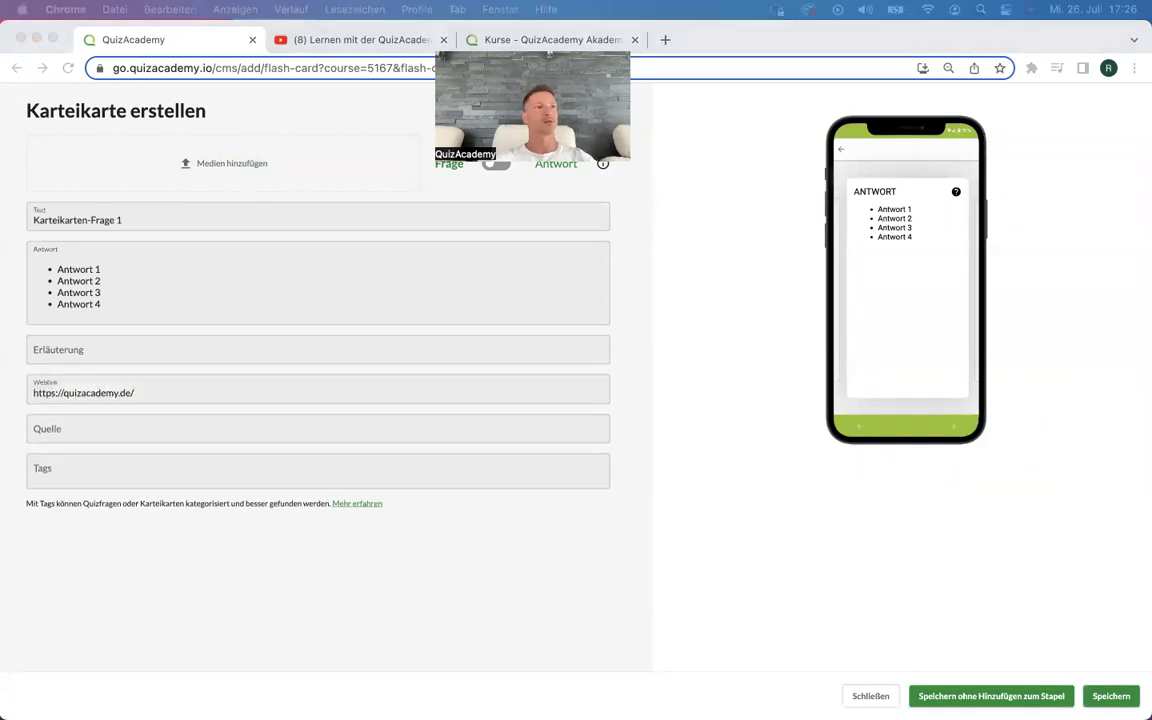
click(75, 473)
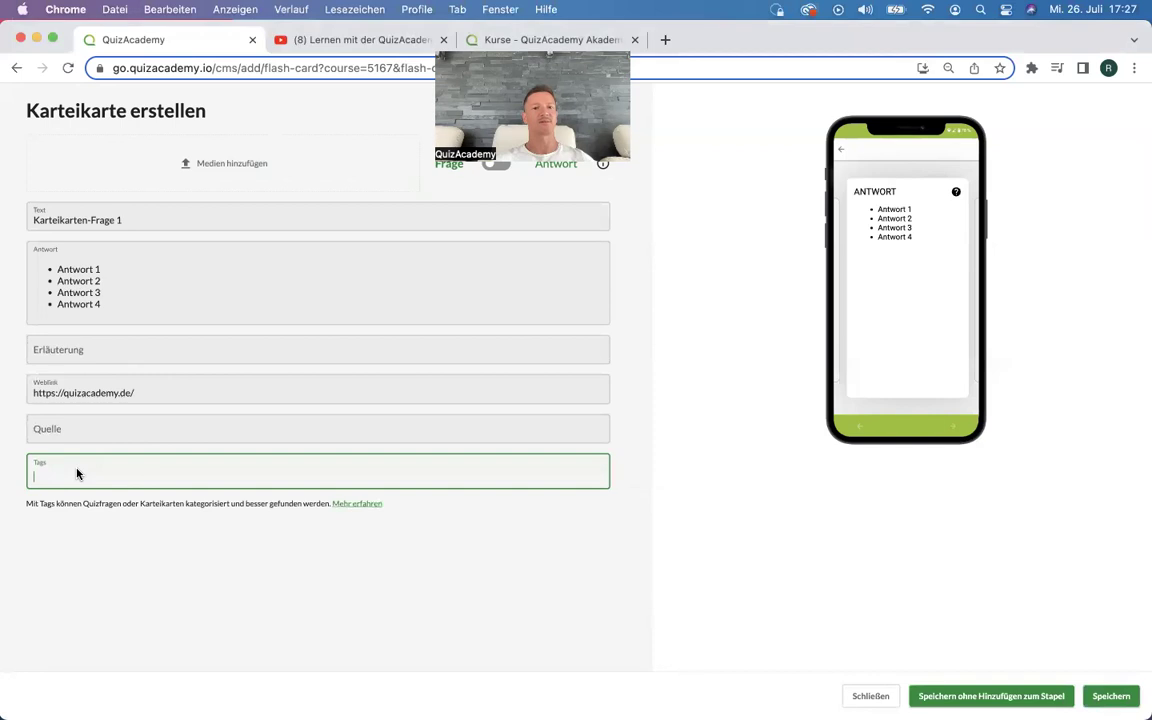
text(The)
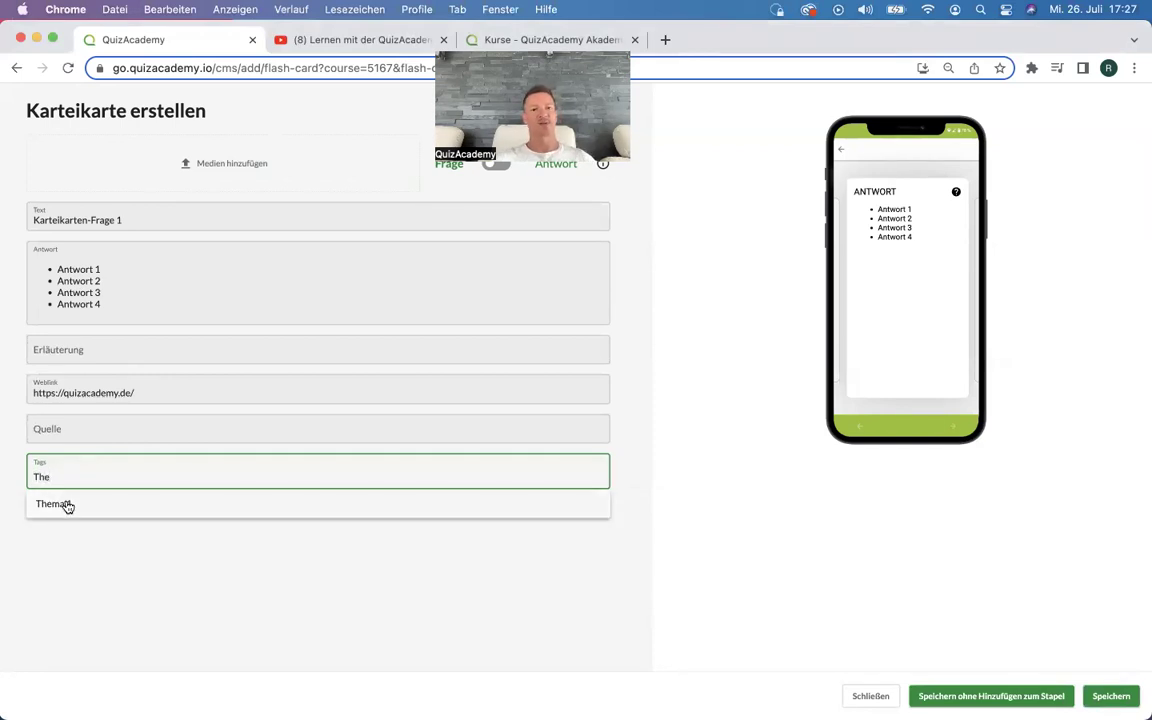
click(67, 507)
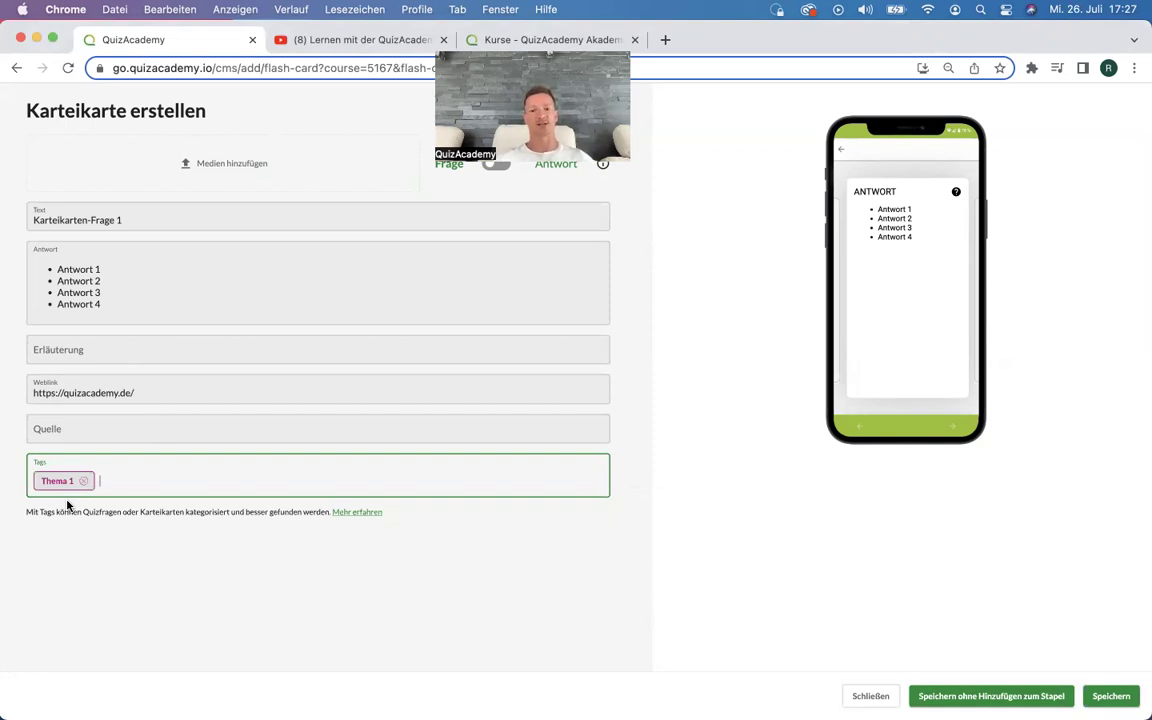
click(1108, 696)
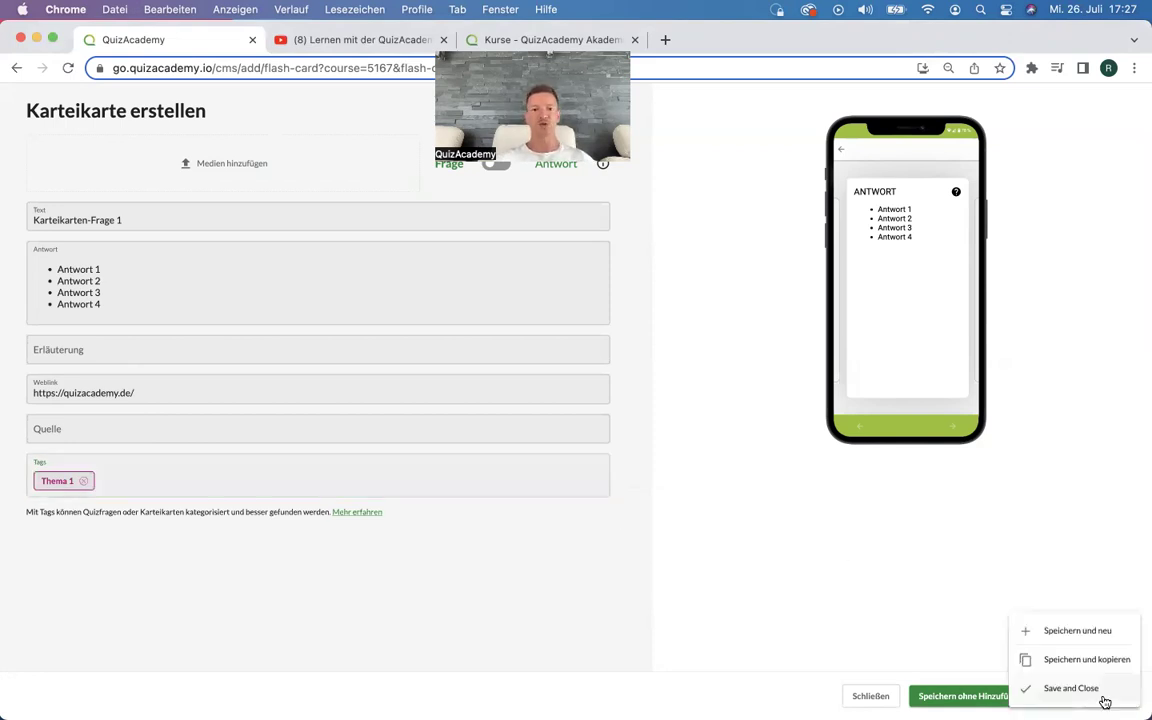
click(1102, 699)
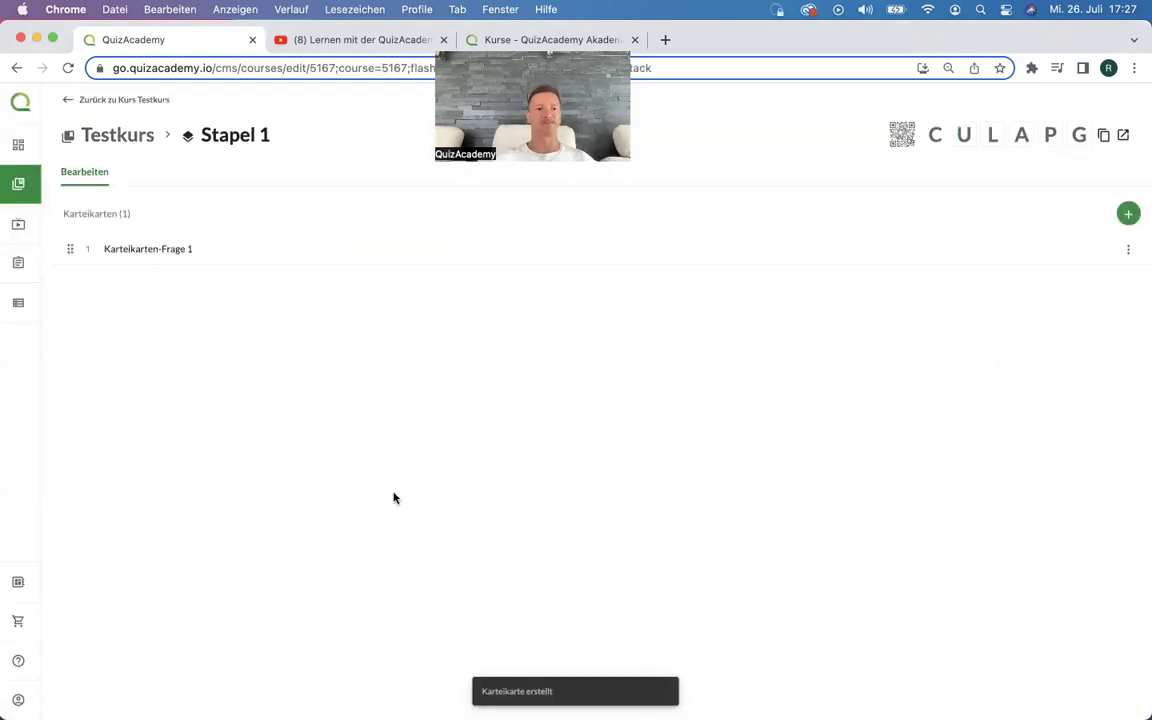
Go back to Testkurs, activate its release for learners, and read the explanation of password protection.
click(123, 103)
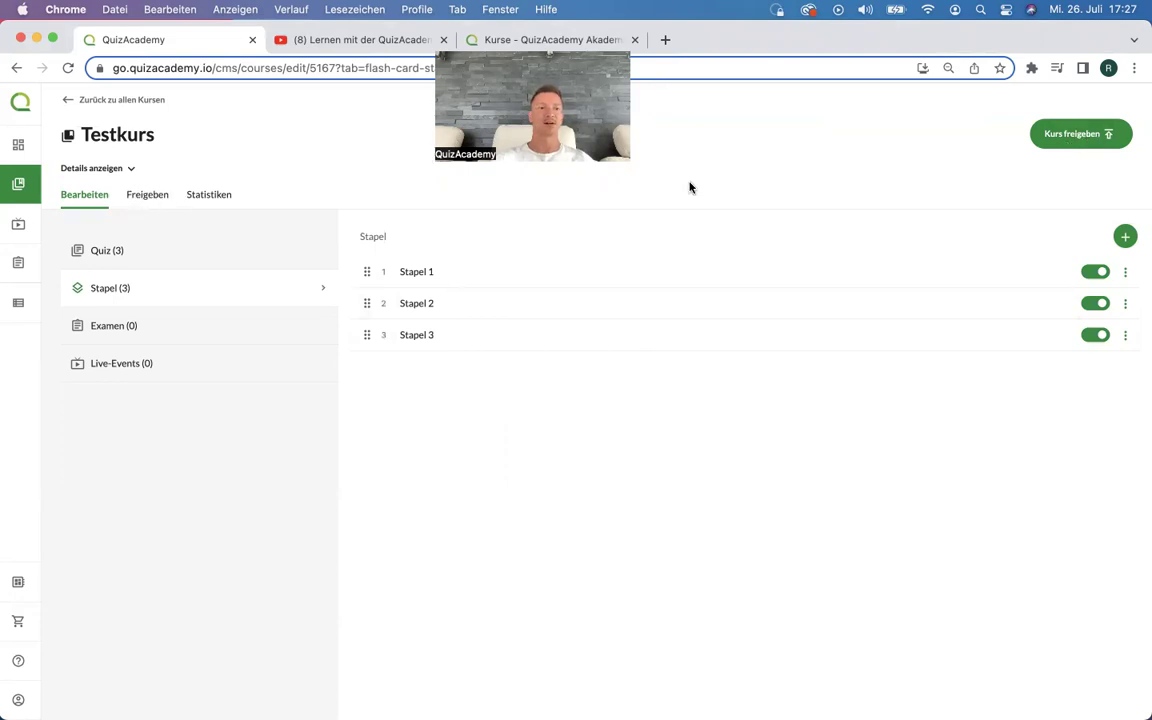
click(1084, 136)
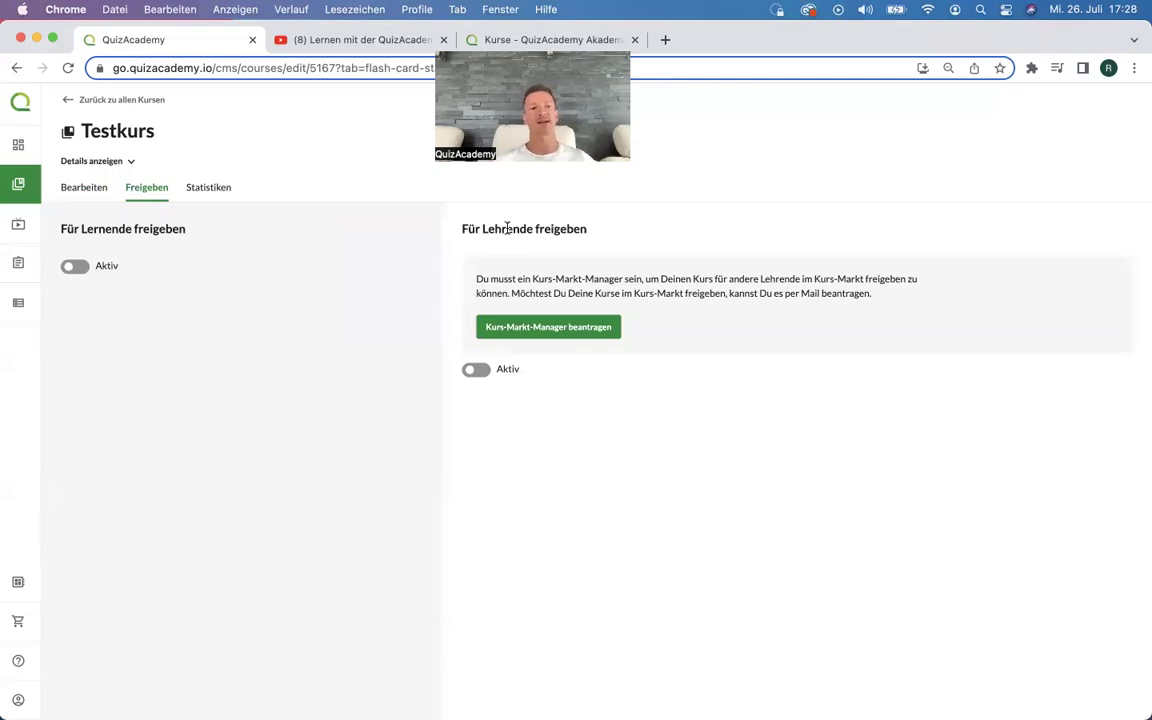
click(76, 267)
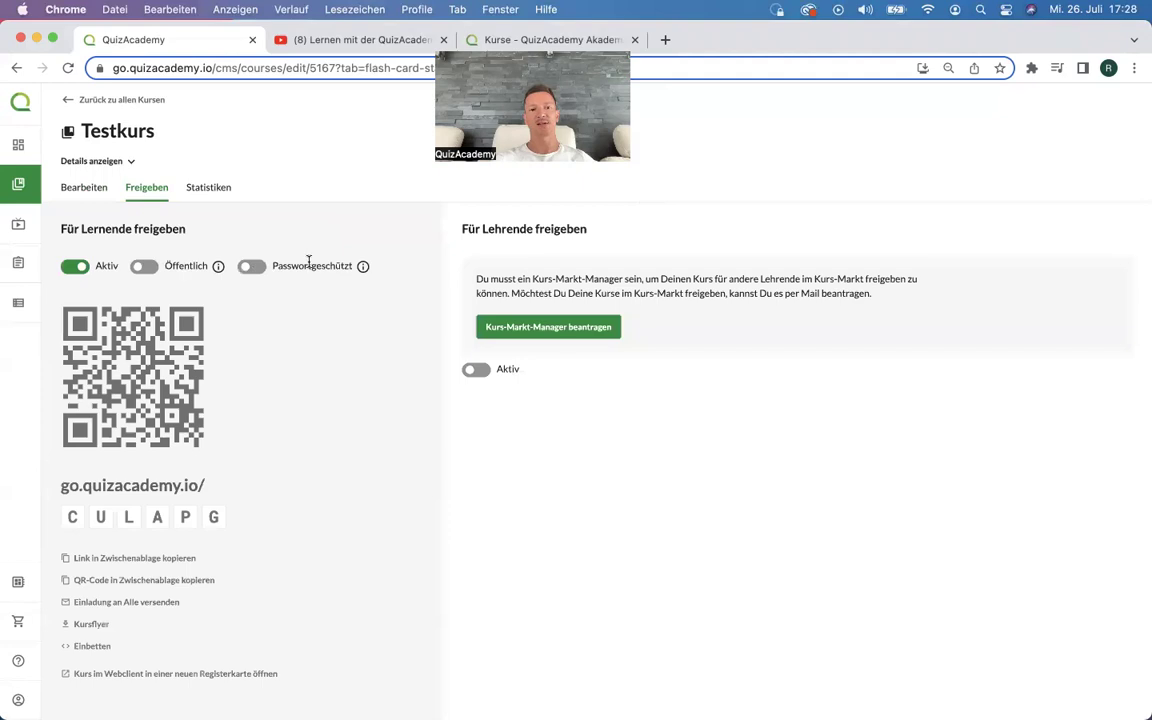
click(363, 270)
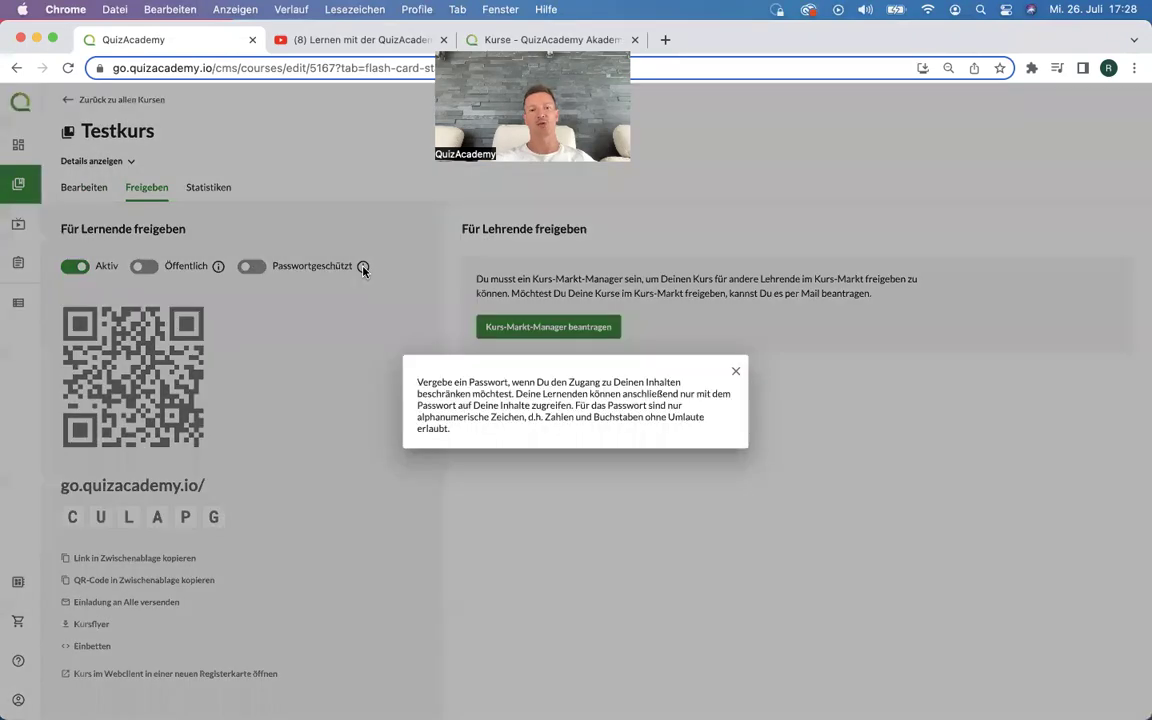
click(737, 375)
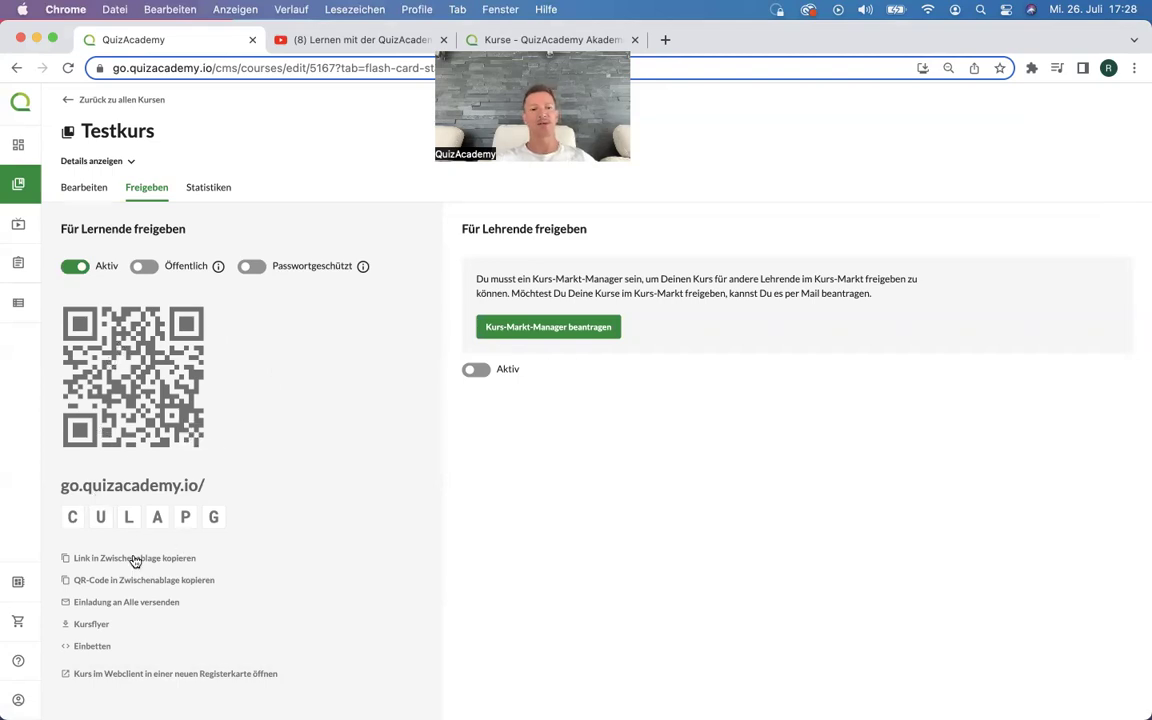
Download the course flyer for Testkurs as a PDF and open it to examine its QR code and access details.
click(90, 625)
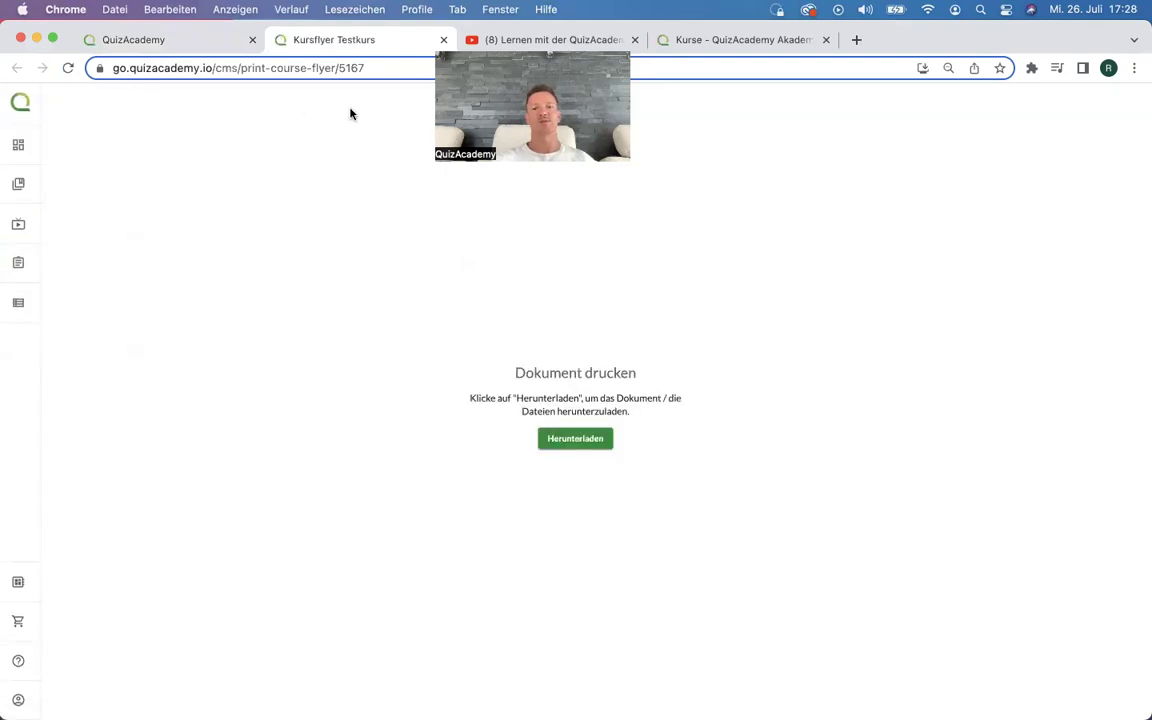
click(578, 442)
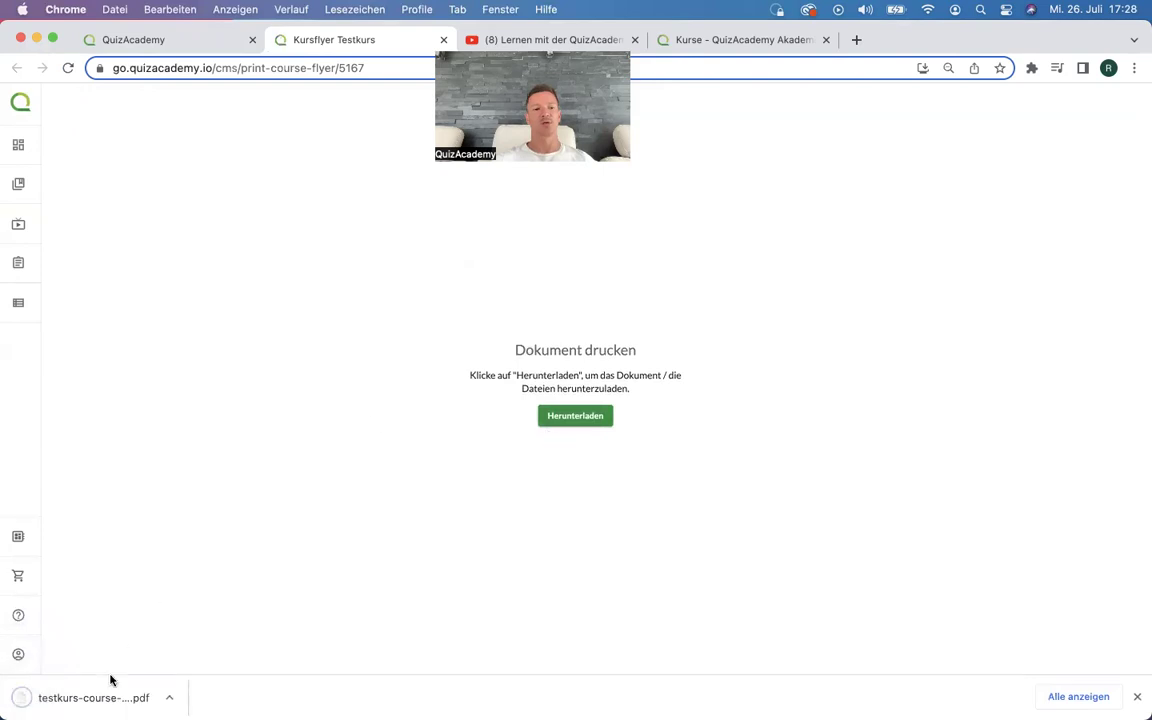
click(95, 696)
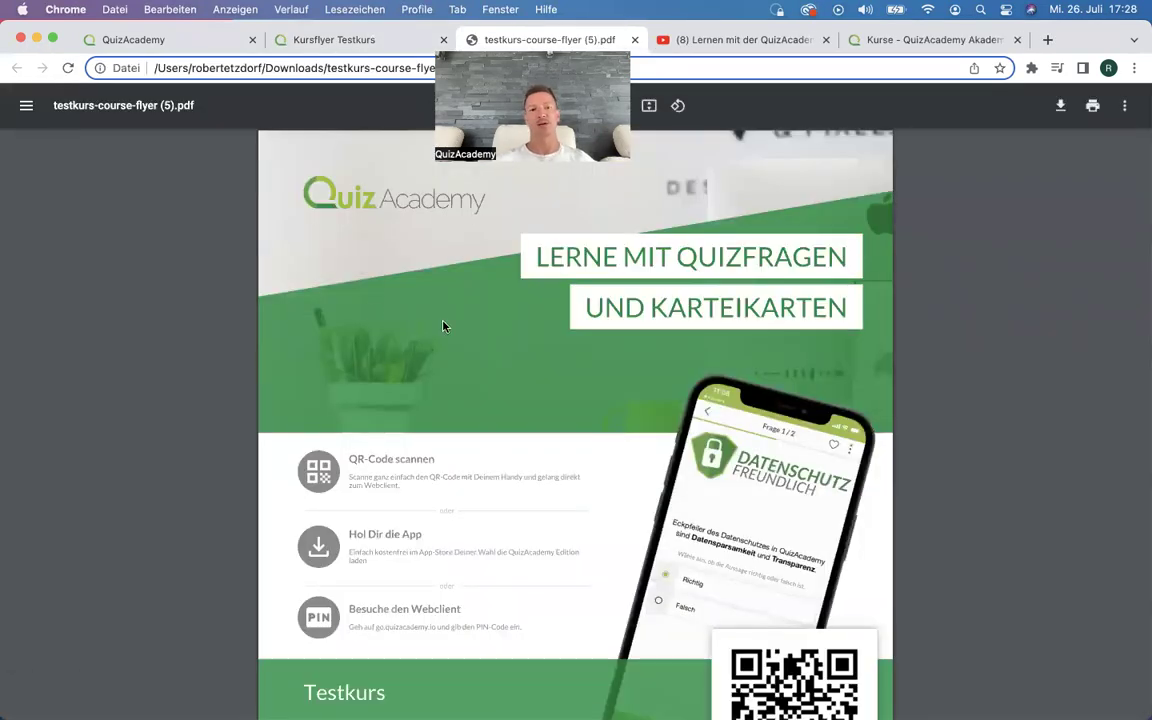
scroll(444, 326, down, 2)
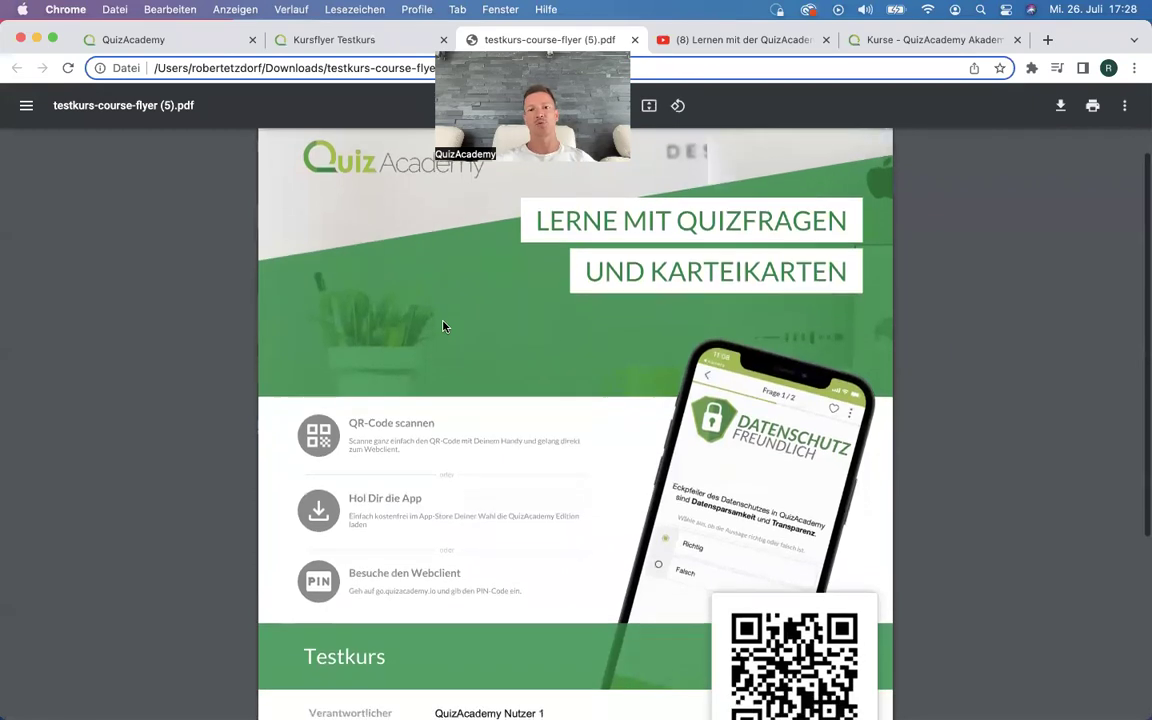
scroll(444, 326, down, 5)
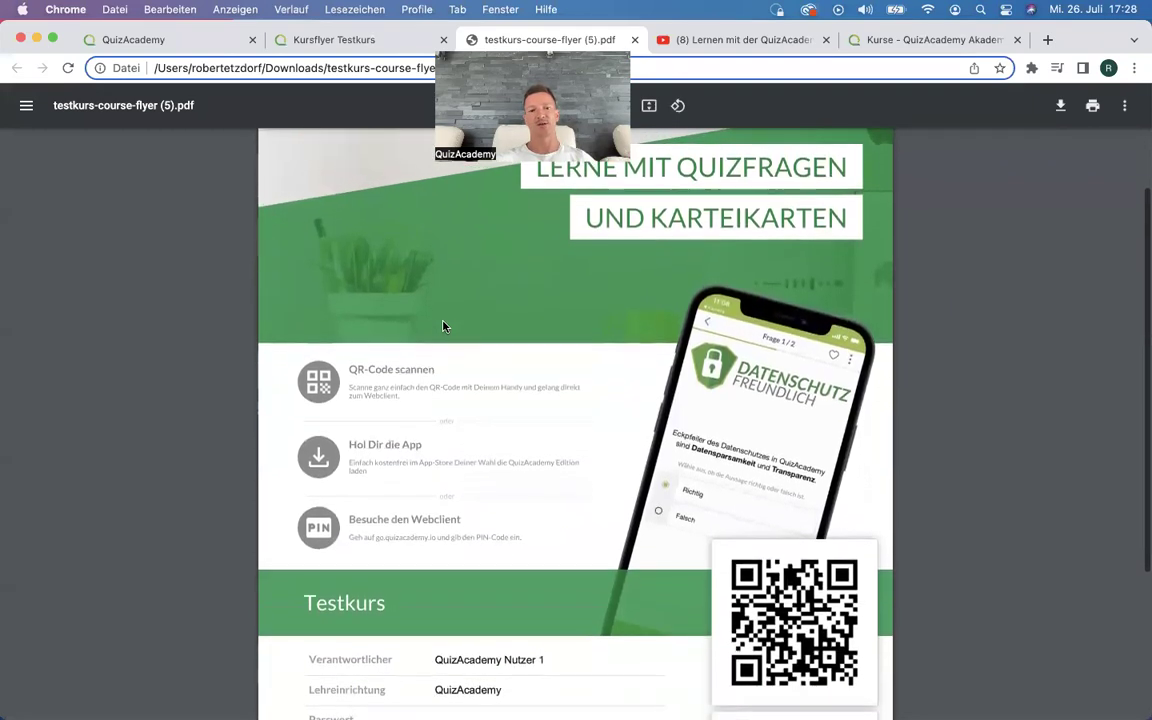
scroll(444, 326, down, 3)
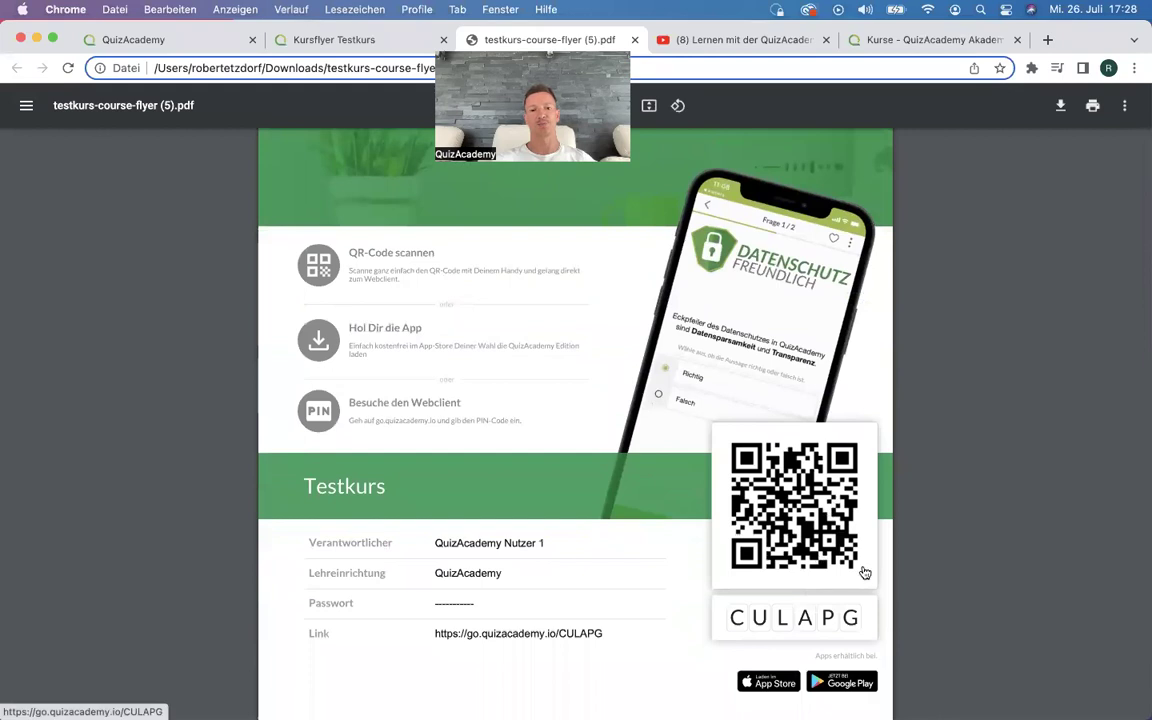
Return to the Testkurs release page, examine the HTML code for embedding the course on external websites, and close it.
click(334, 38)
click(195, 42)
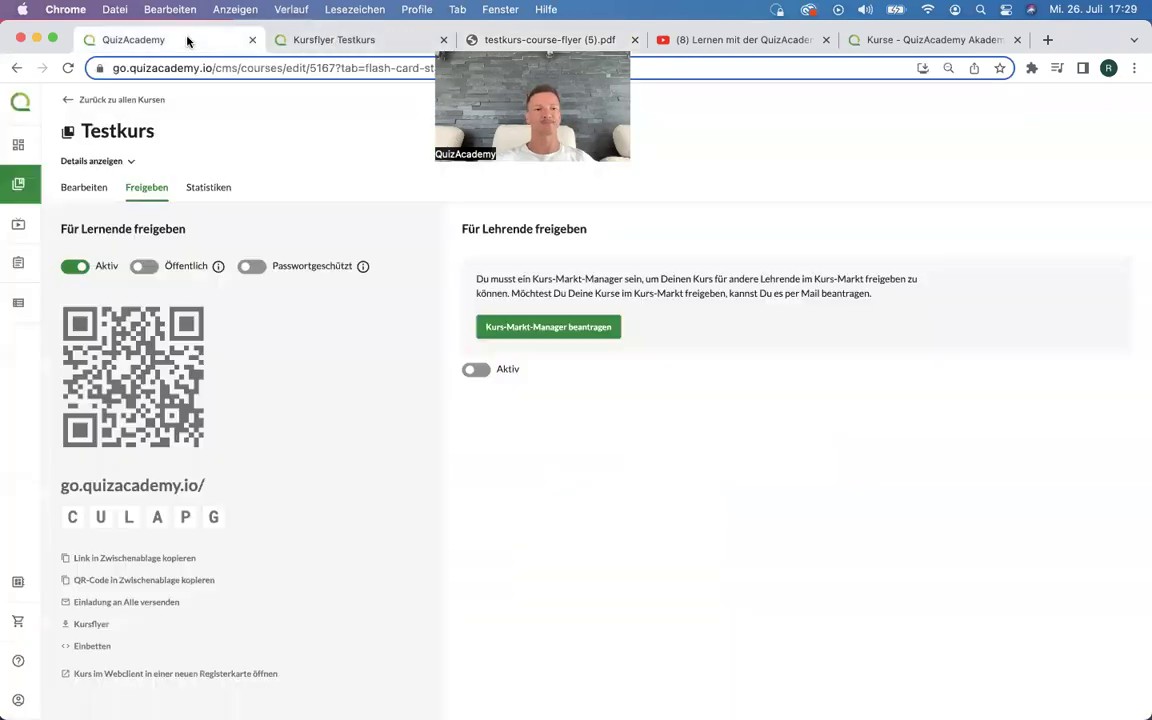
click(94, 648)
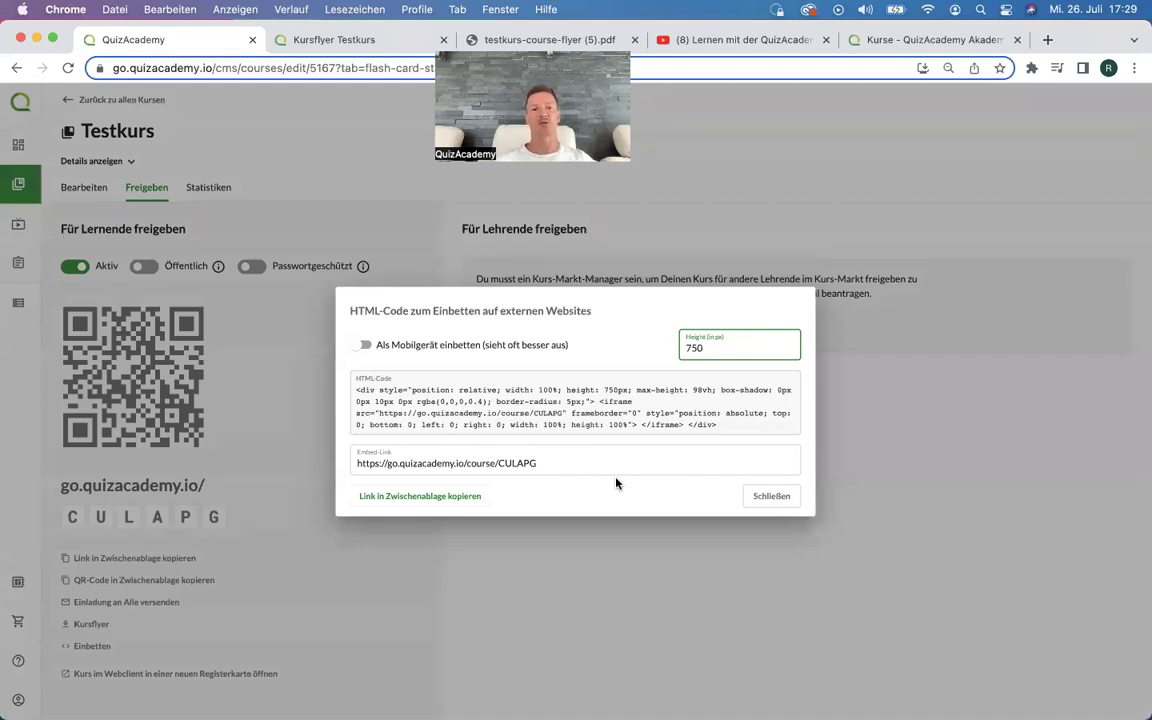
click(780, 497)
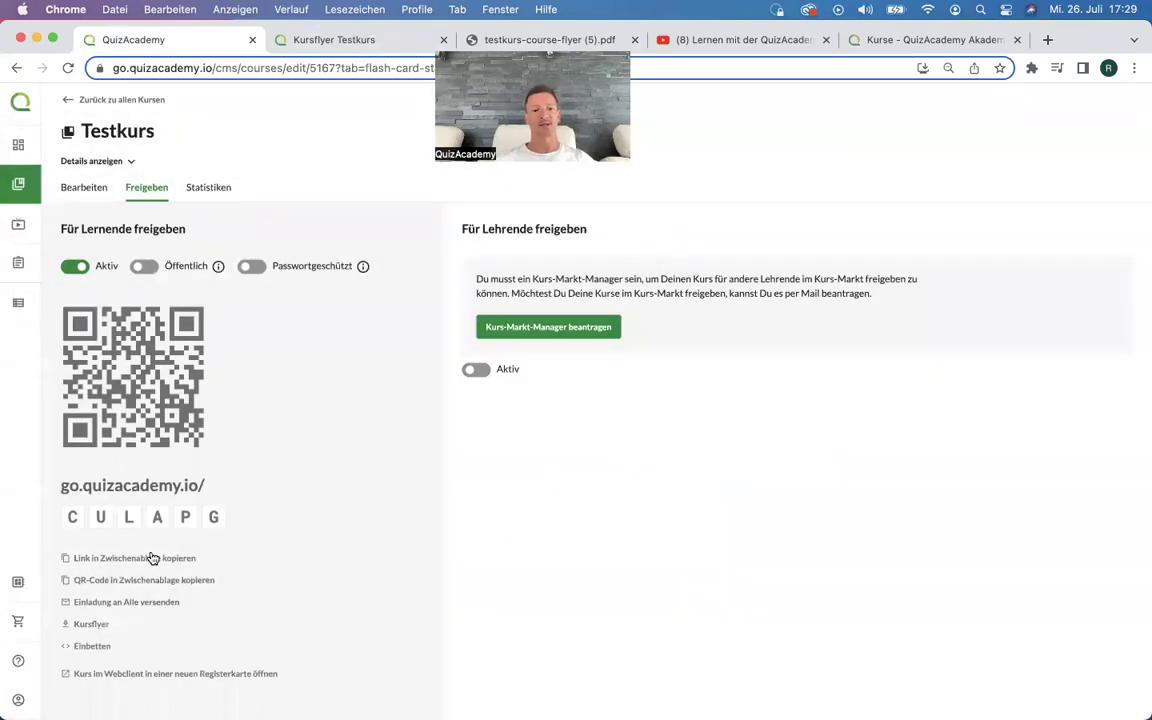
Open Testkurs in the web client, submit Antwort 1 and Antwort 2 for Quiz 1's first question, and check the question's weblink.
click(152, 678)
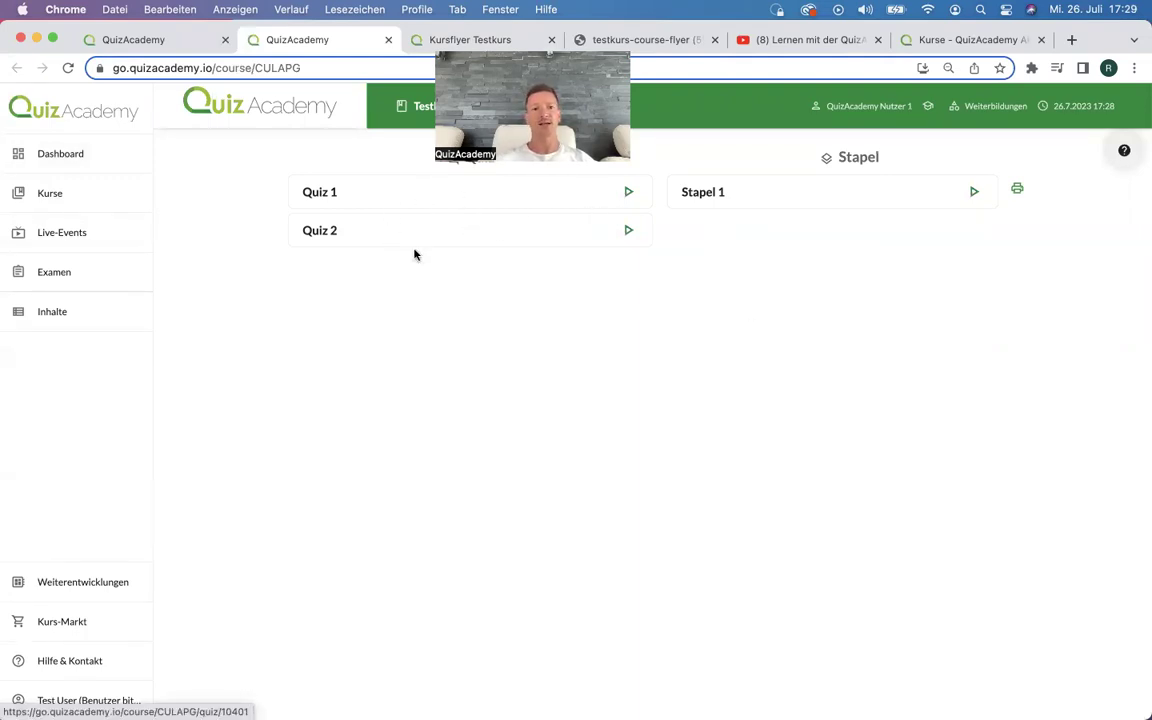
click(366, 197)
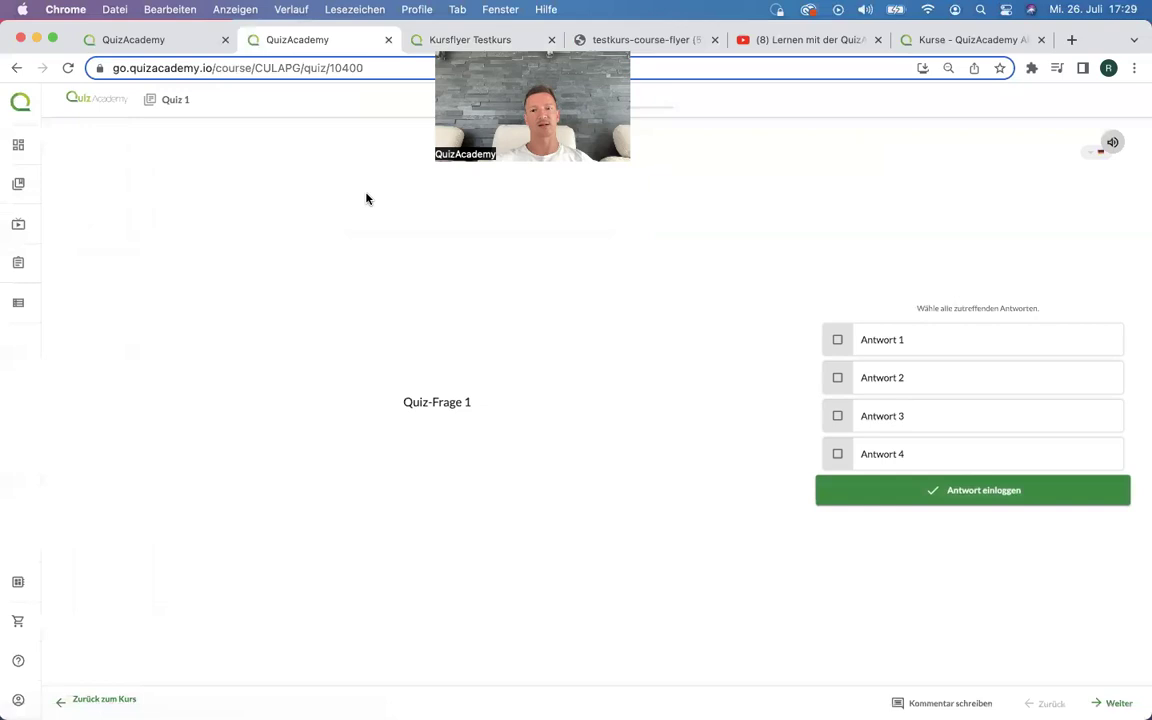
click(884, 339)
click(839, 379)
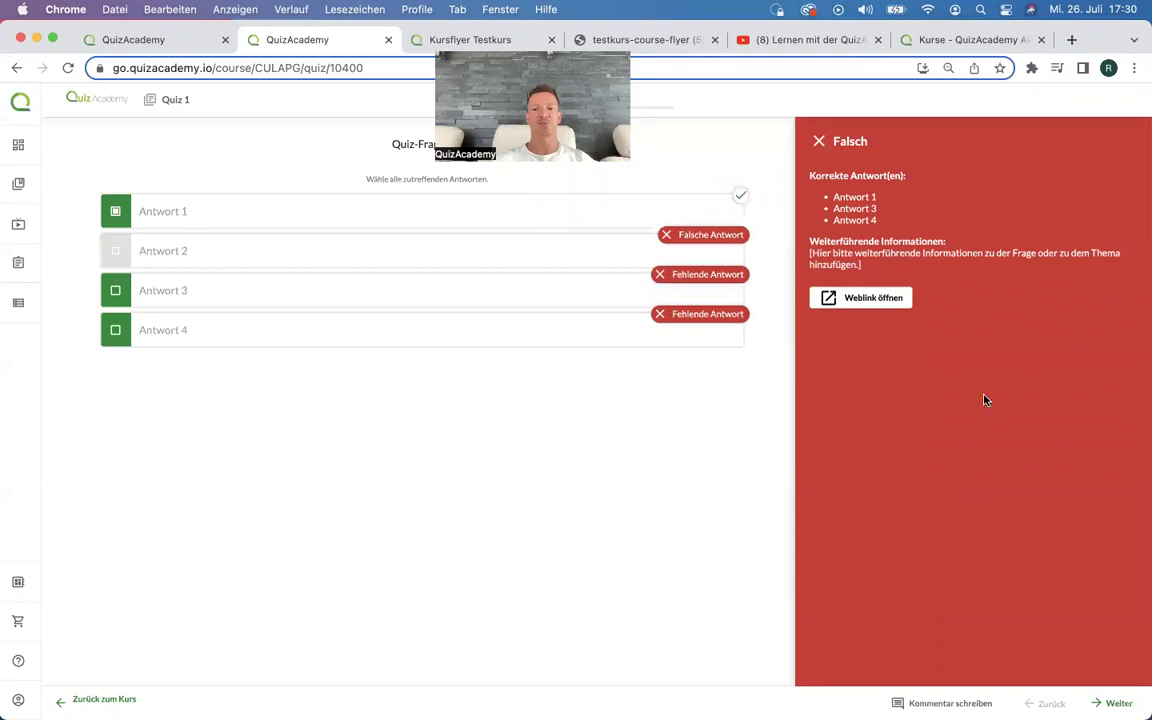
click(869, 298)
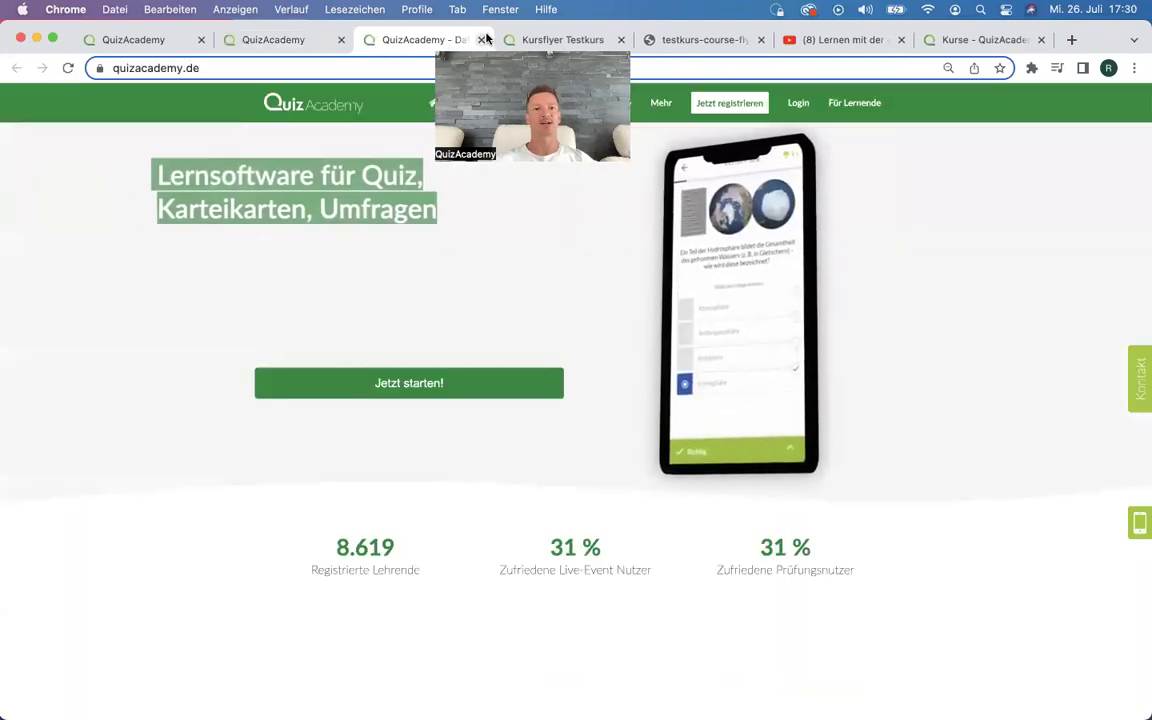
click(481, 39)
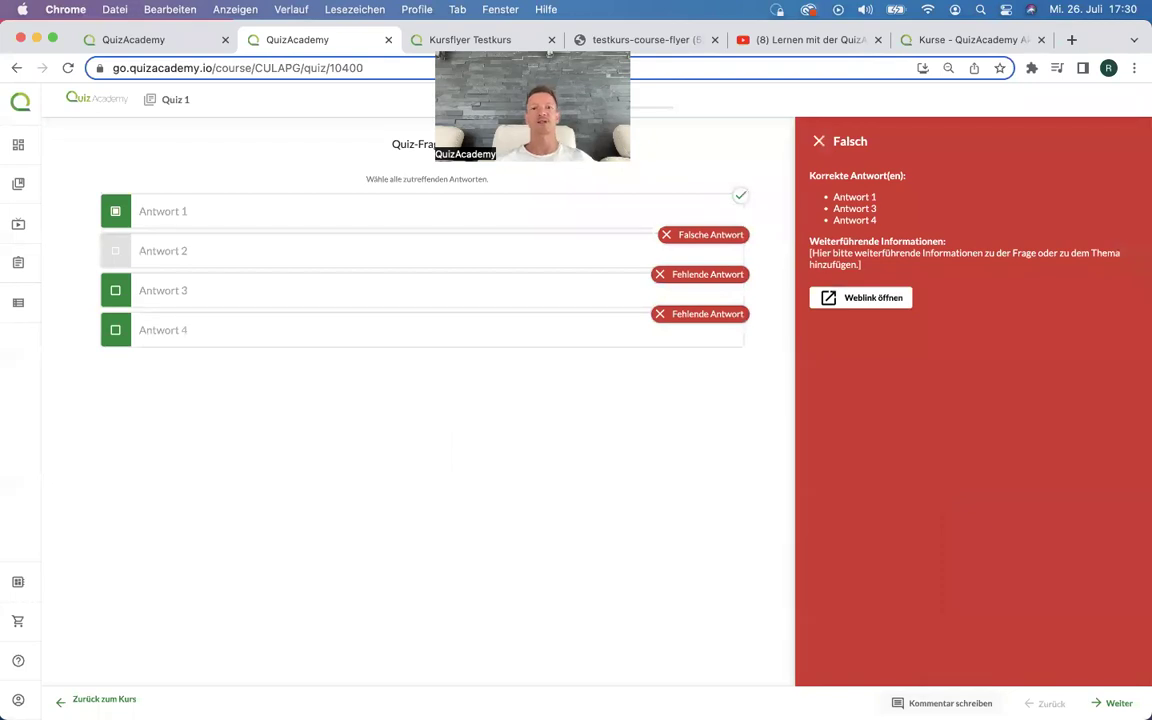
Submit the second option, "Falsch", for Quiz 1's single-choice question, and finish the quiz through its evaluation back to the course overview.
click(1111, 703)
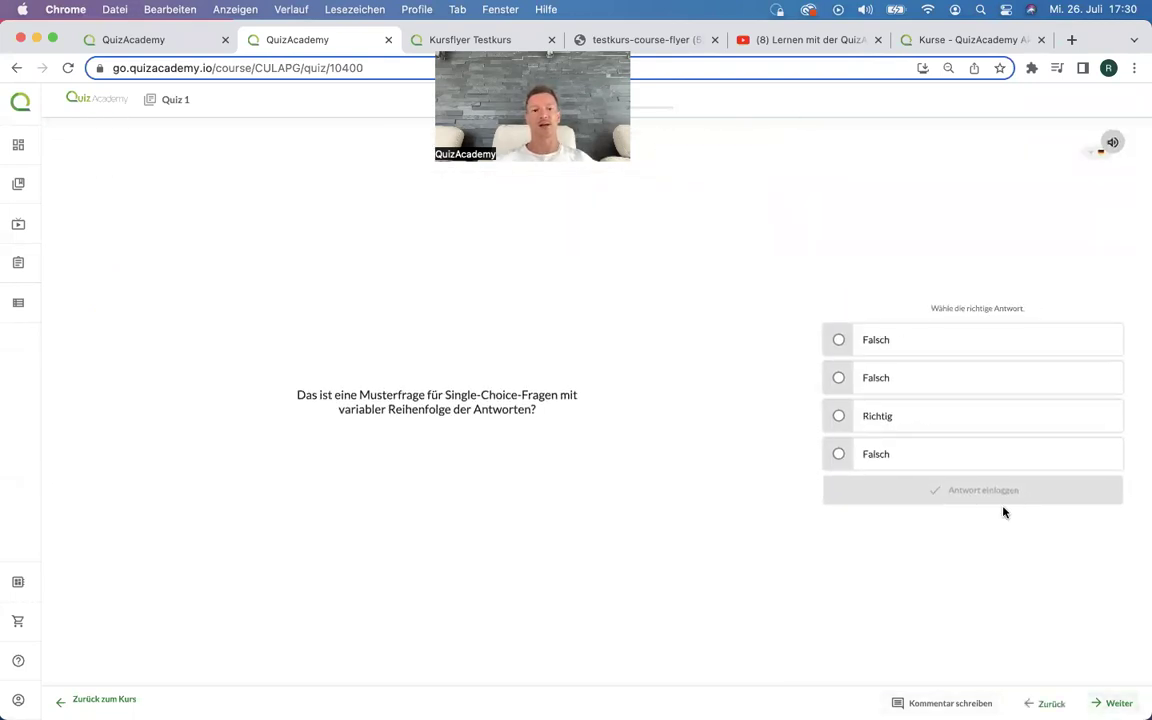
click(866, 412)
click(870, 386)
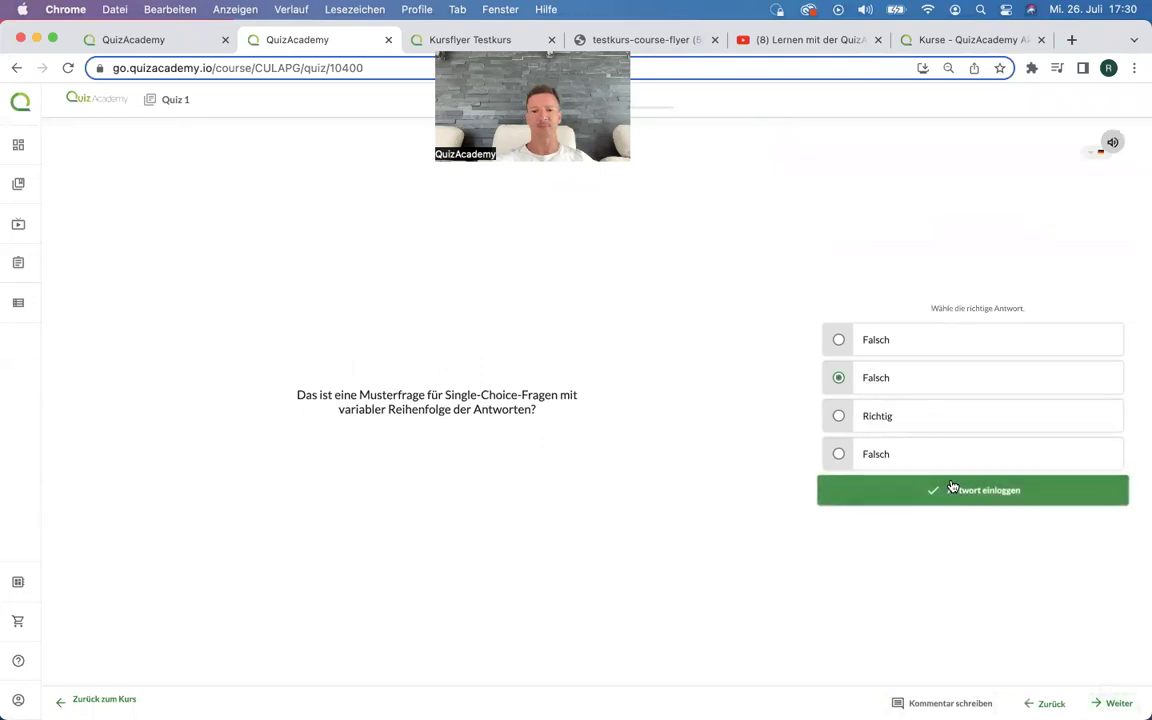
click(887, 488)
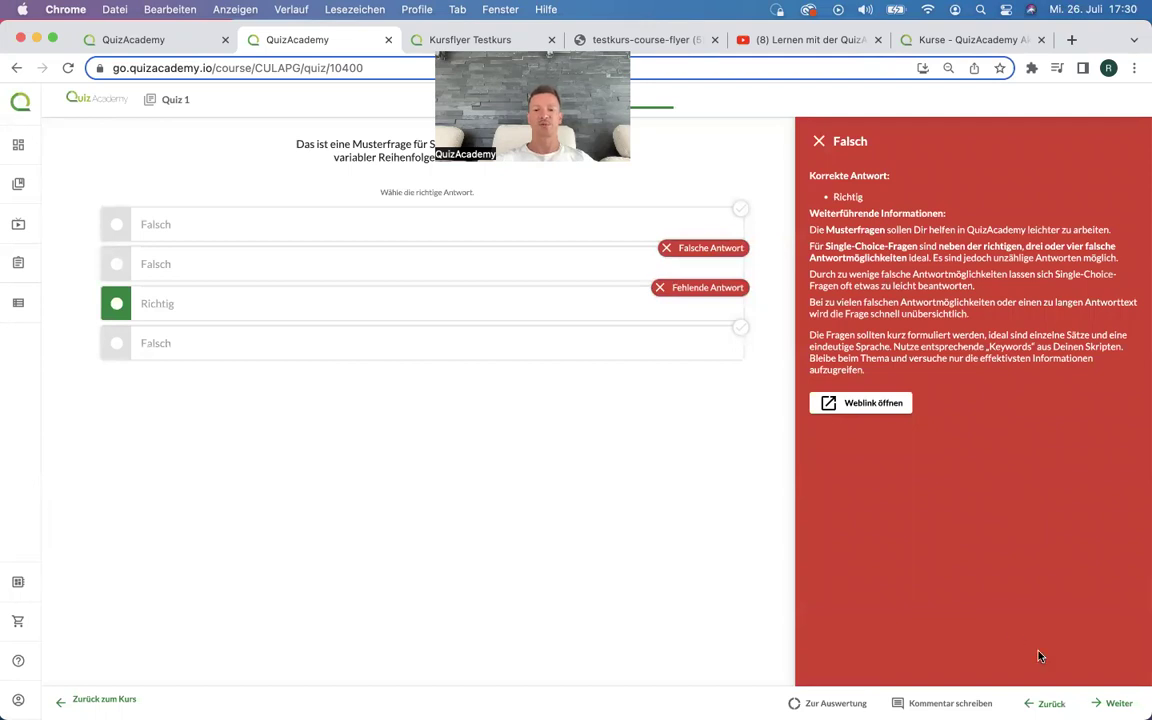
key(Return)
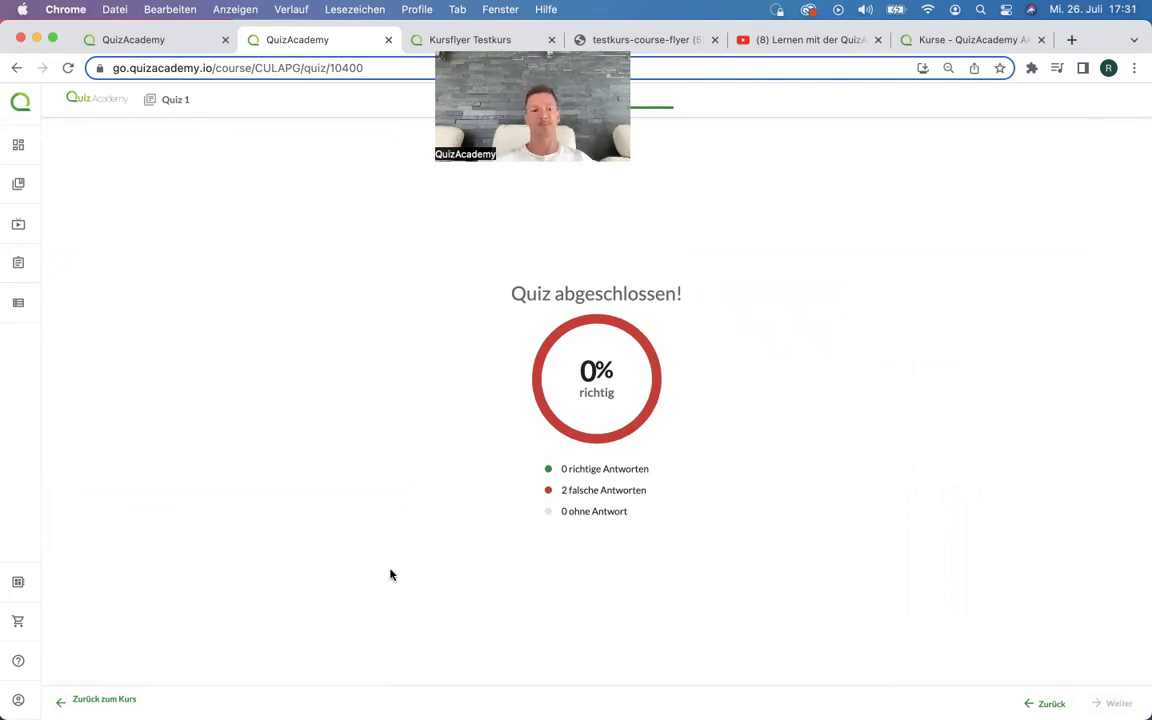
click(95, 699)
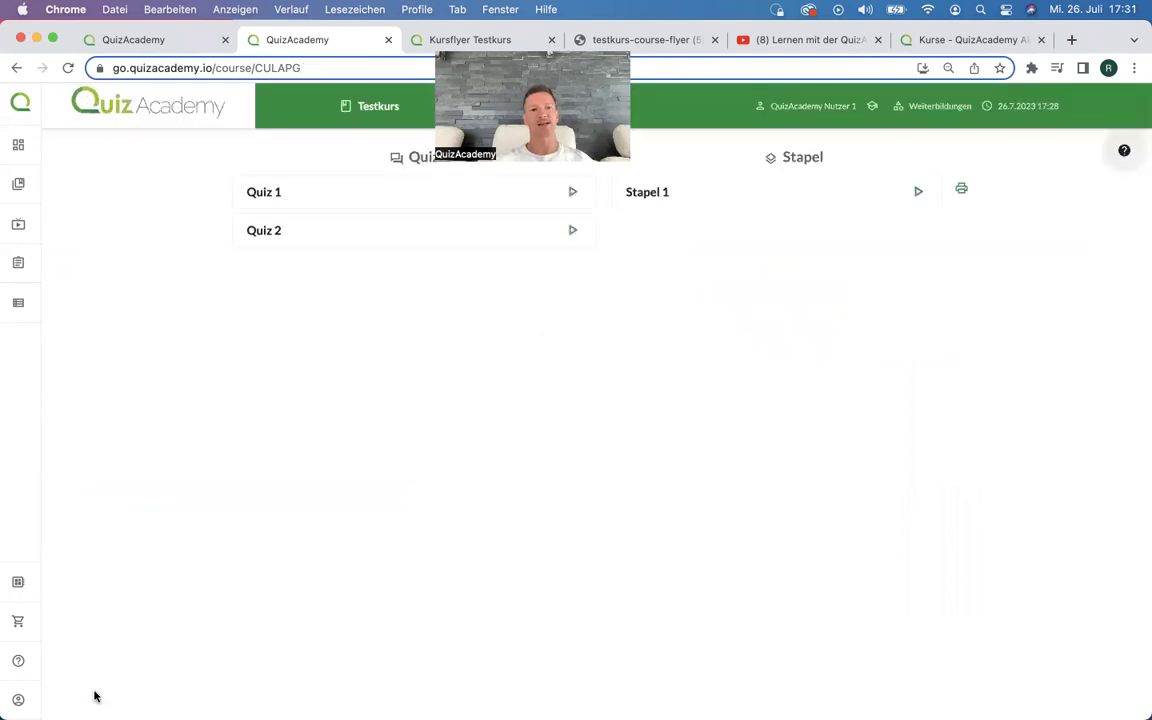
Switch to the YouTube video "Lernen mit der QuizAcademy App", play it in full screen, and adjust its volume.
click(166, 43)
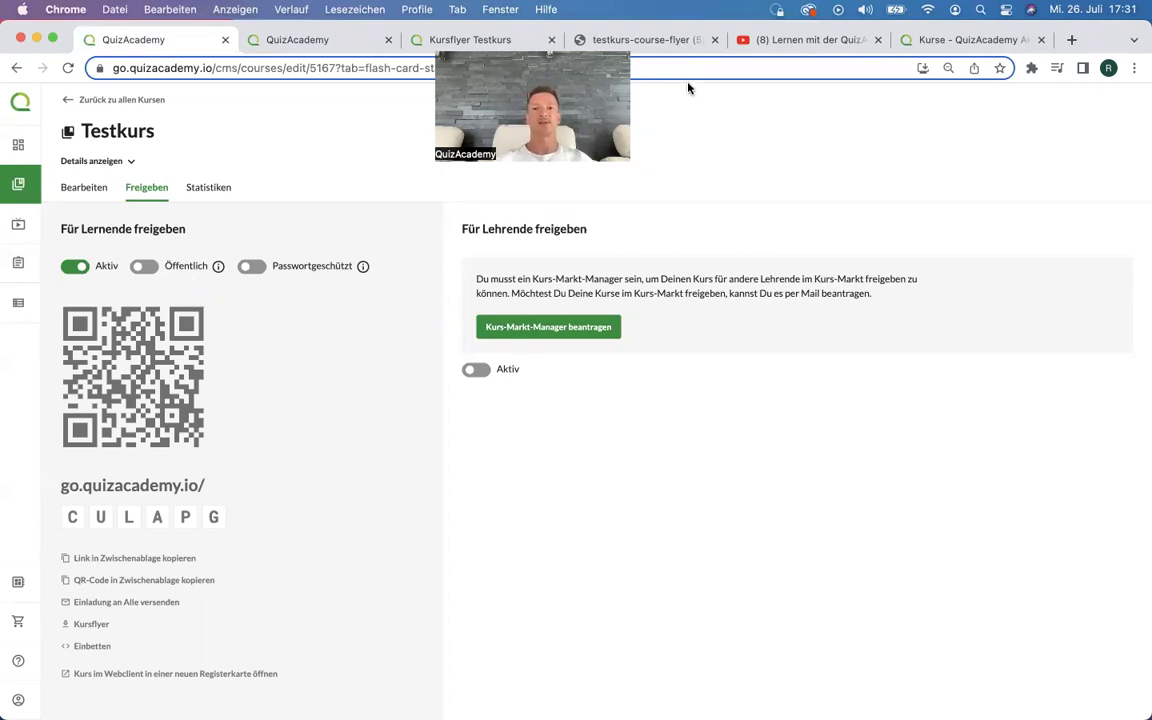
click(815, 42)
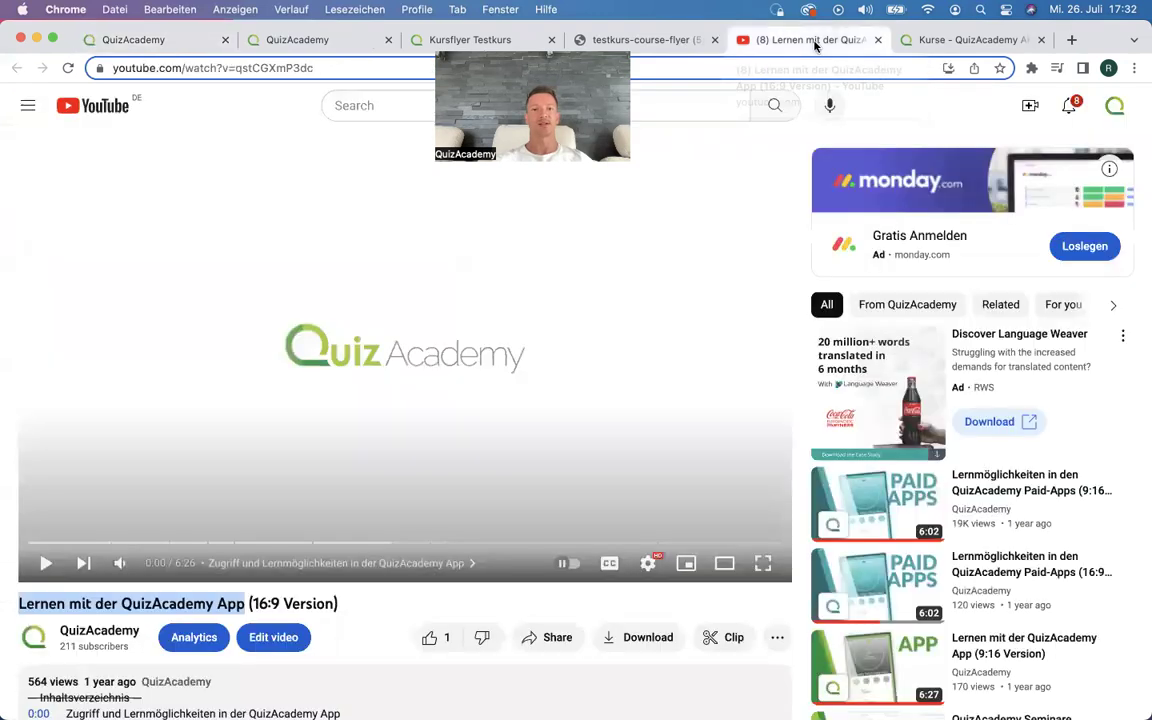
click(763, 563)
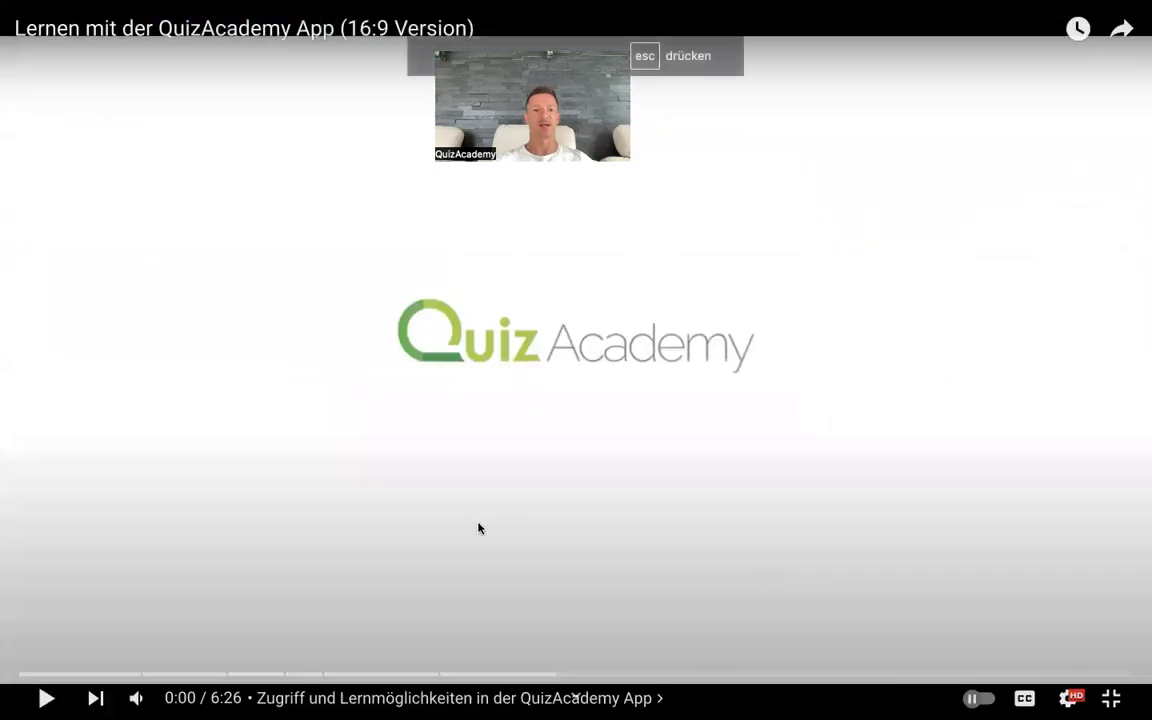
click(45, 698)
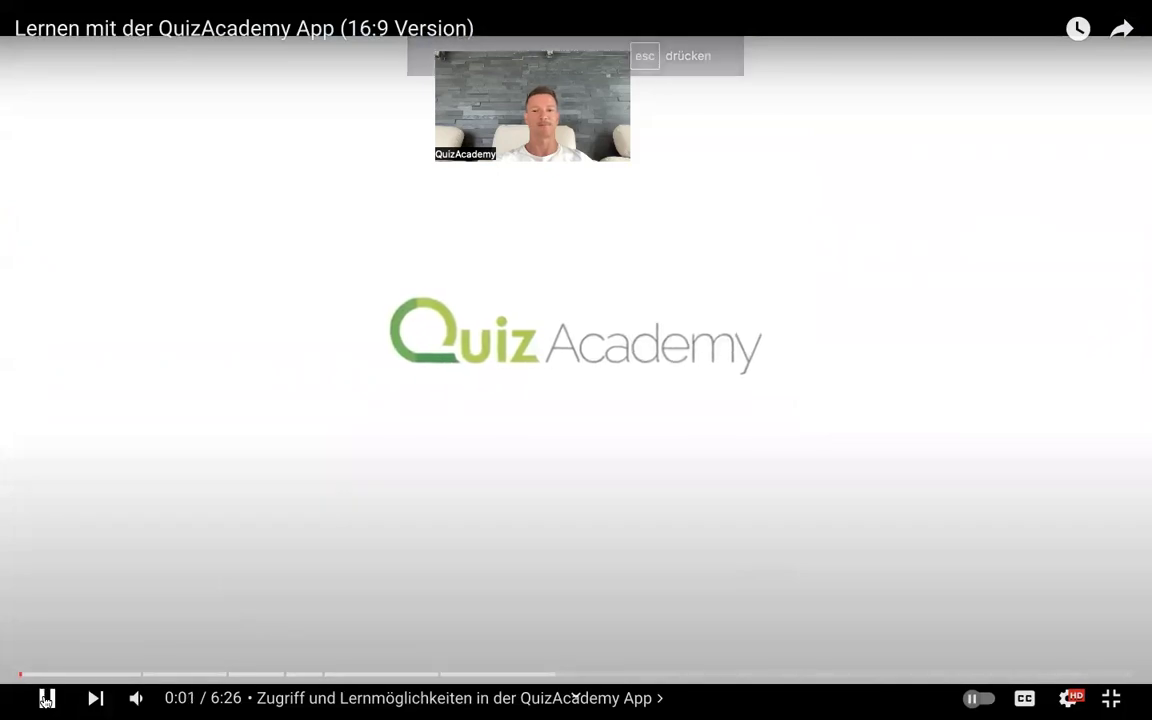
mouse_move(135, 698)
drag(193, 699, 200, 699)
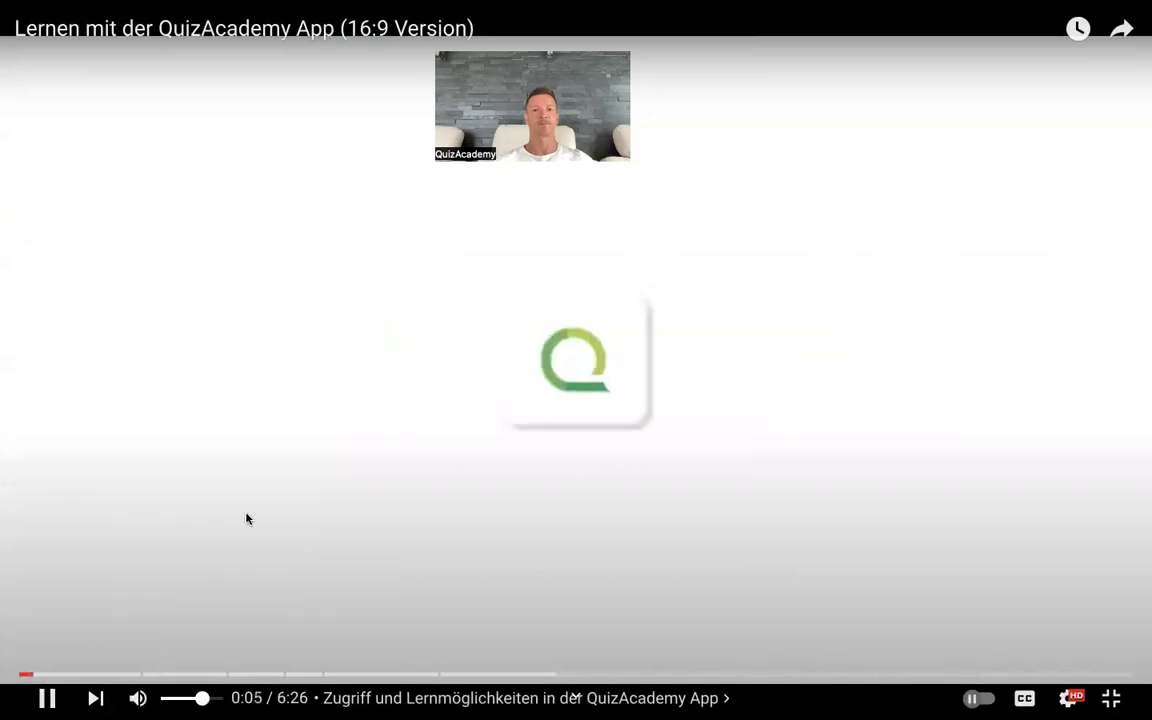